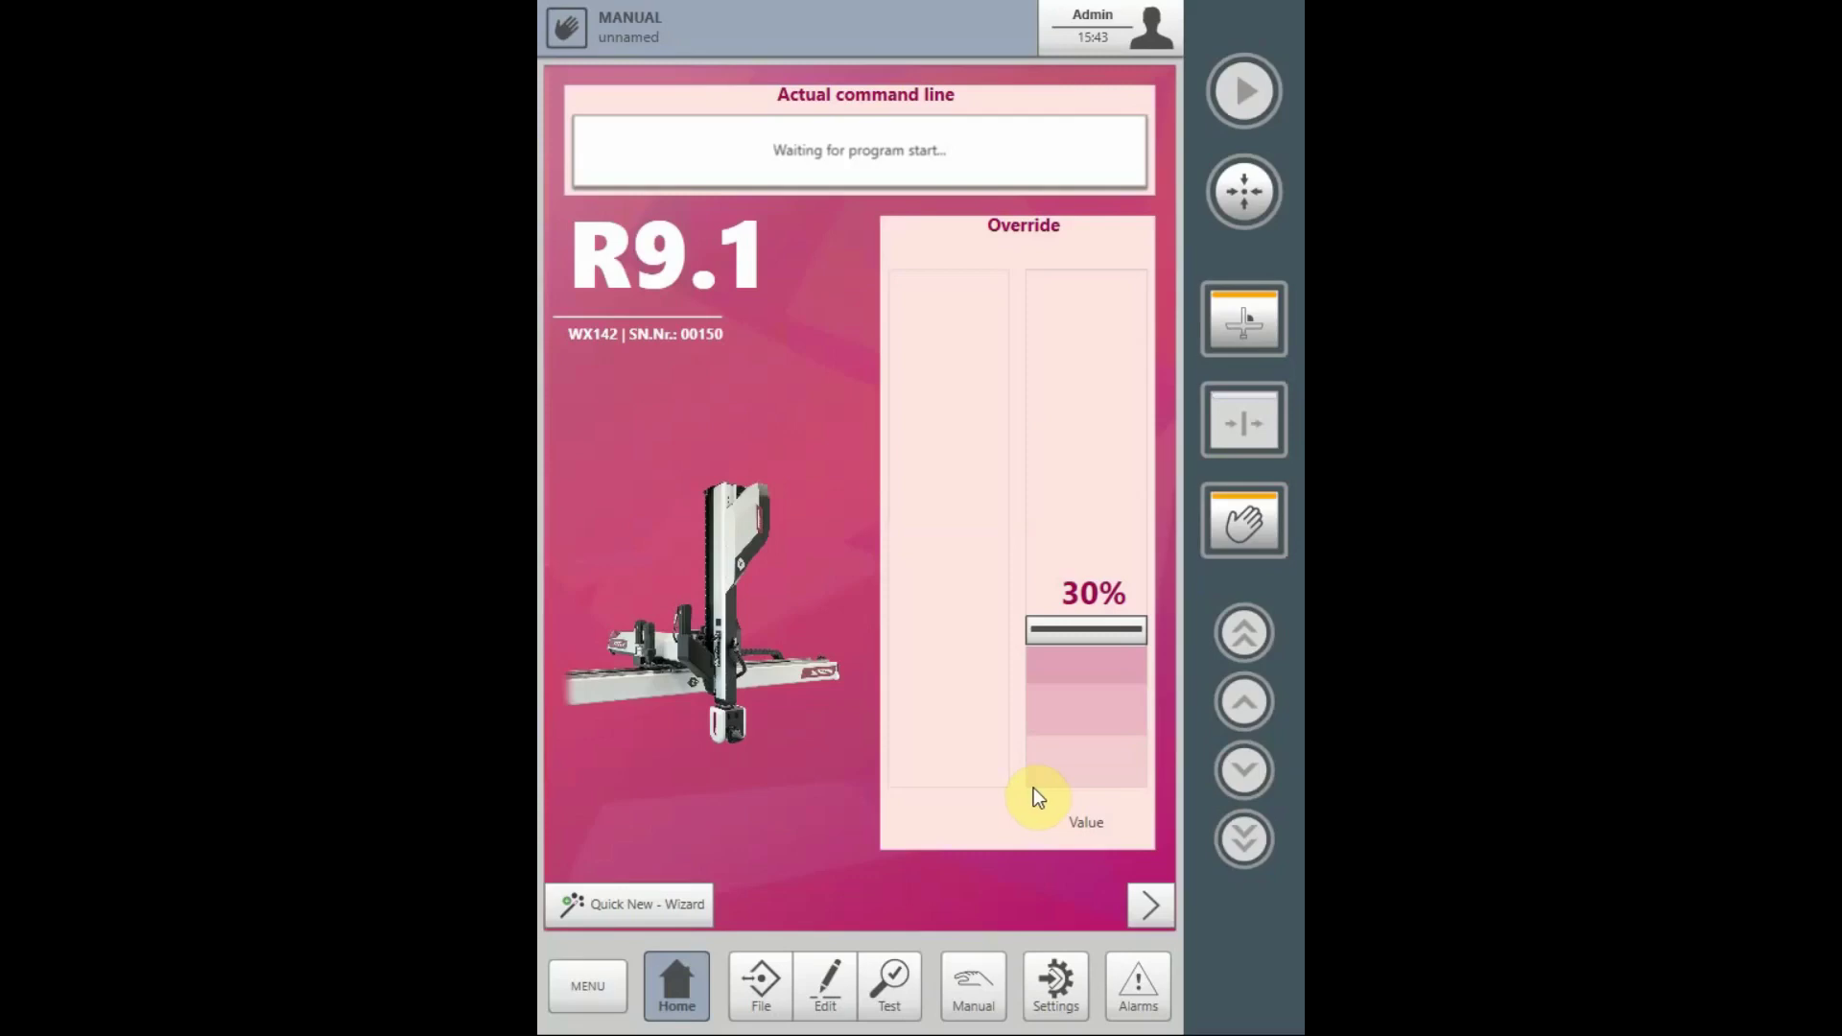
Step: Open the safety area definition in the teach program resources and switch its preview to the 3D_1 view
left_click(824, 979)
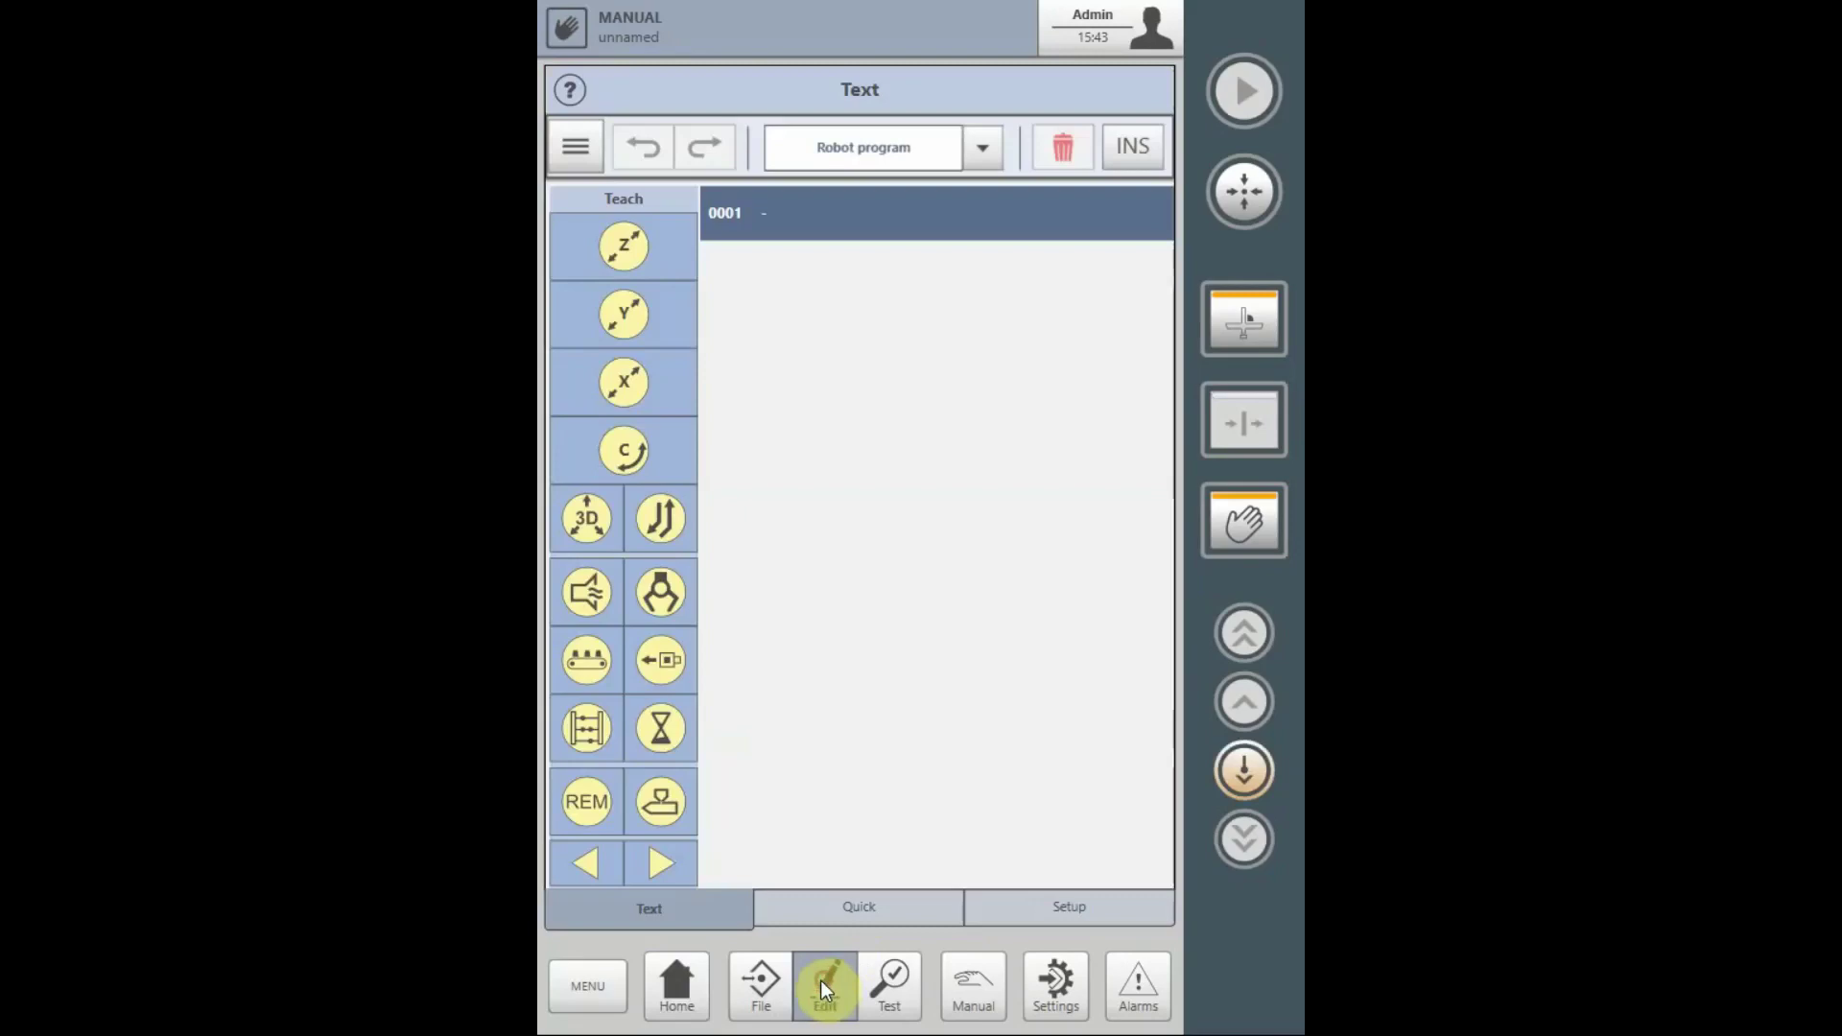
left_click(1070, 906)
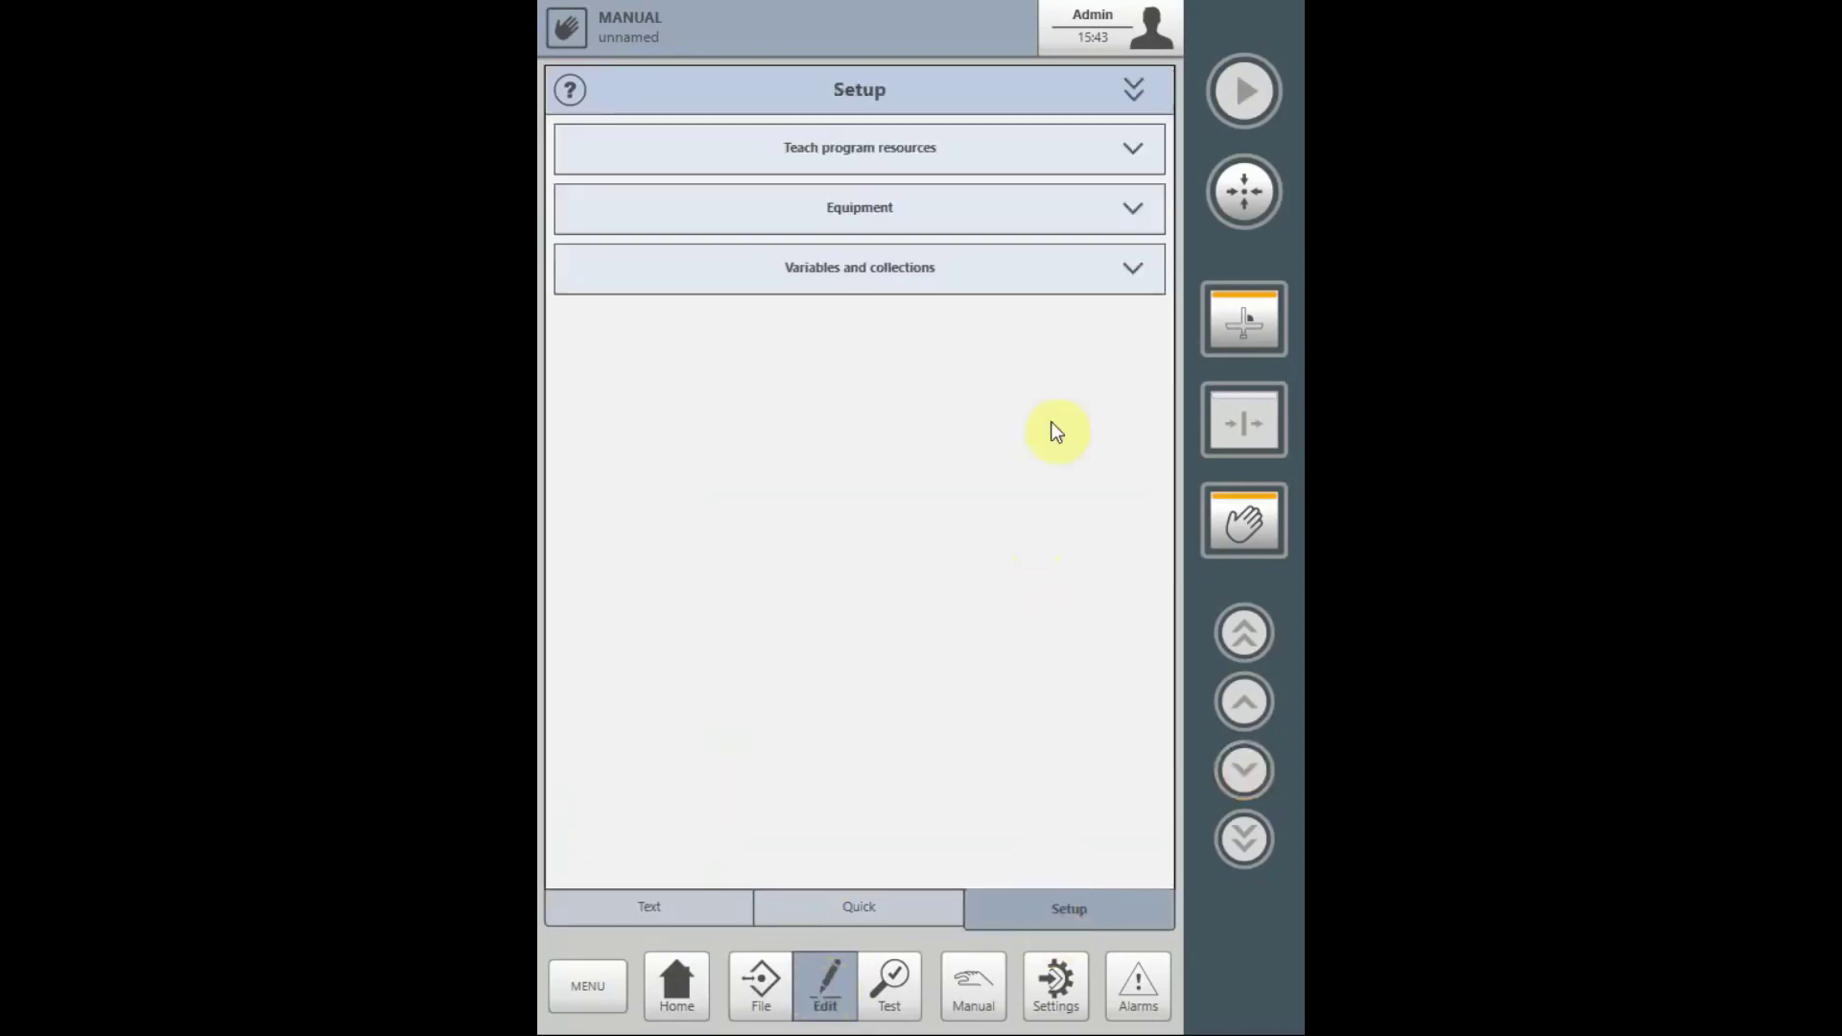
left_click(1135, 155)
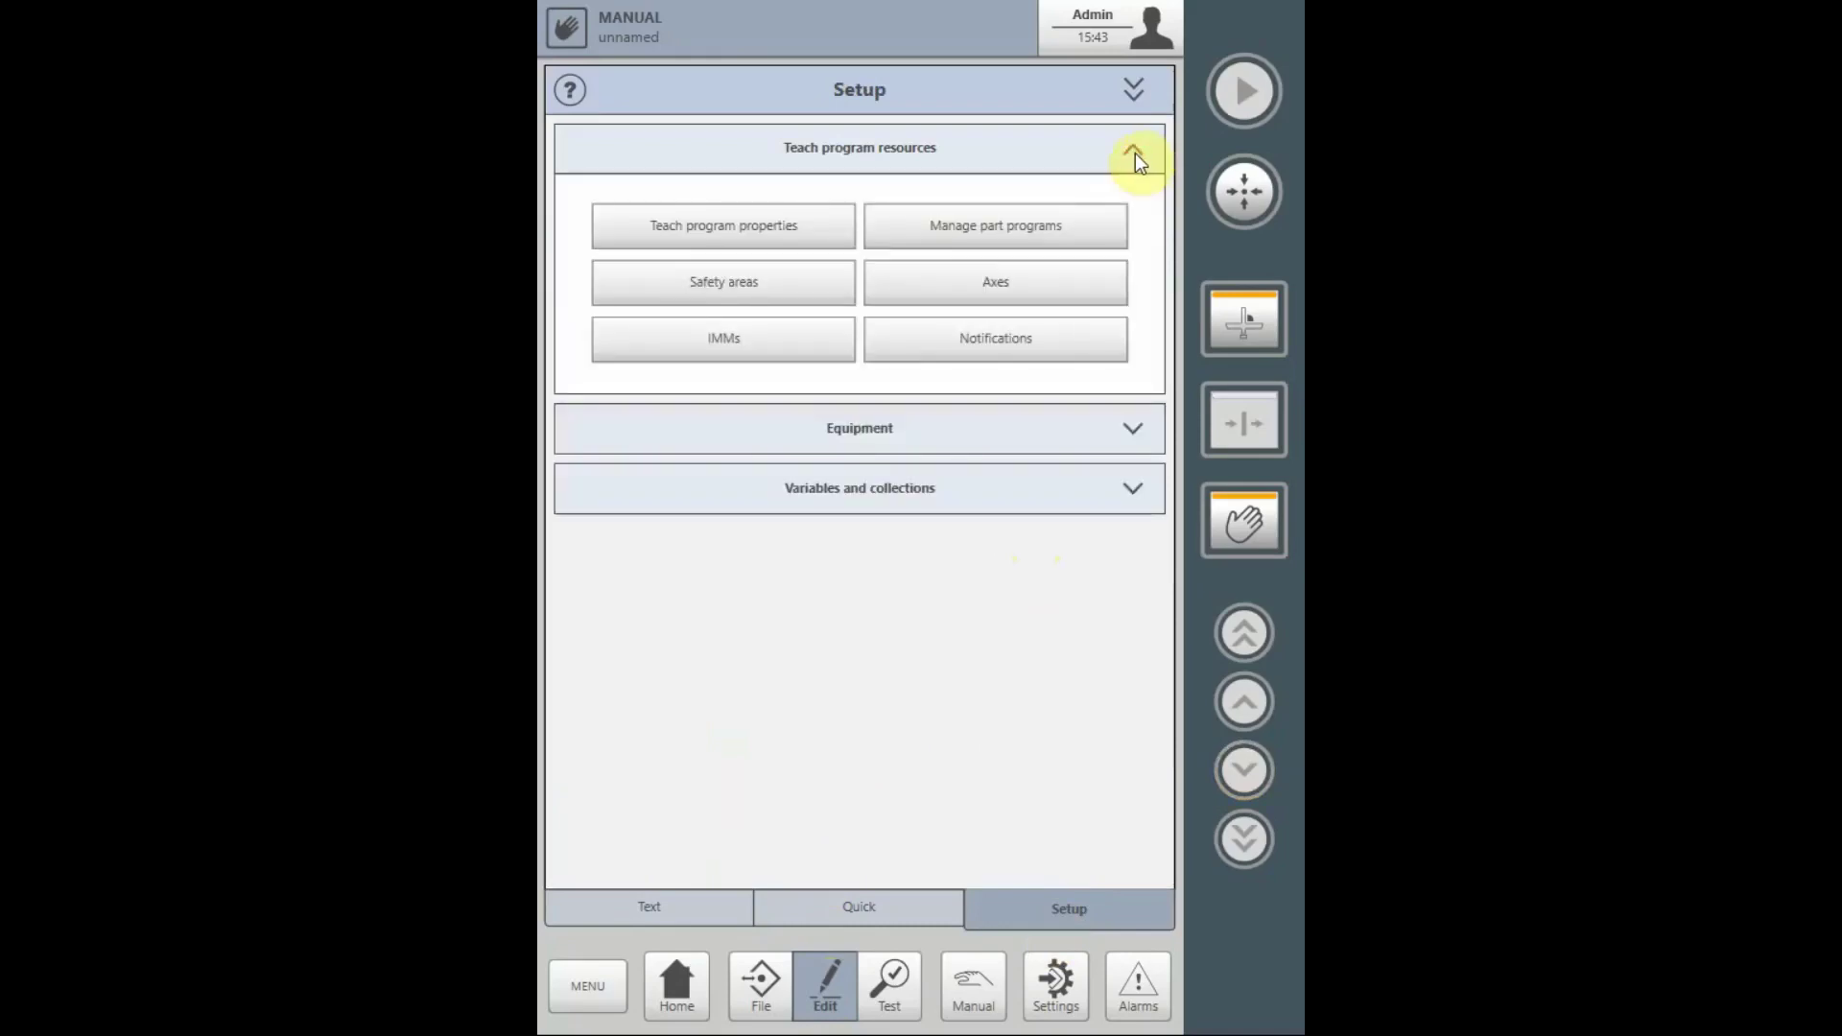
left_click(763, 286)
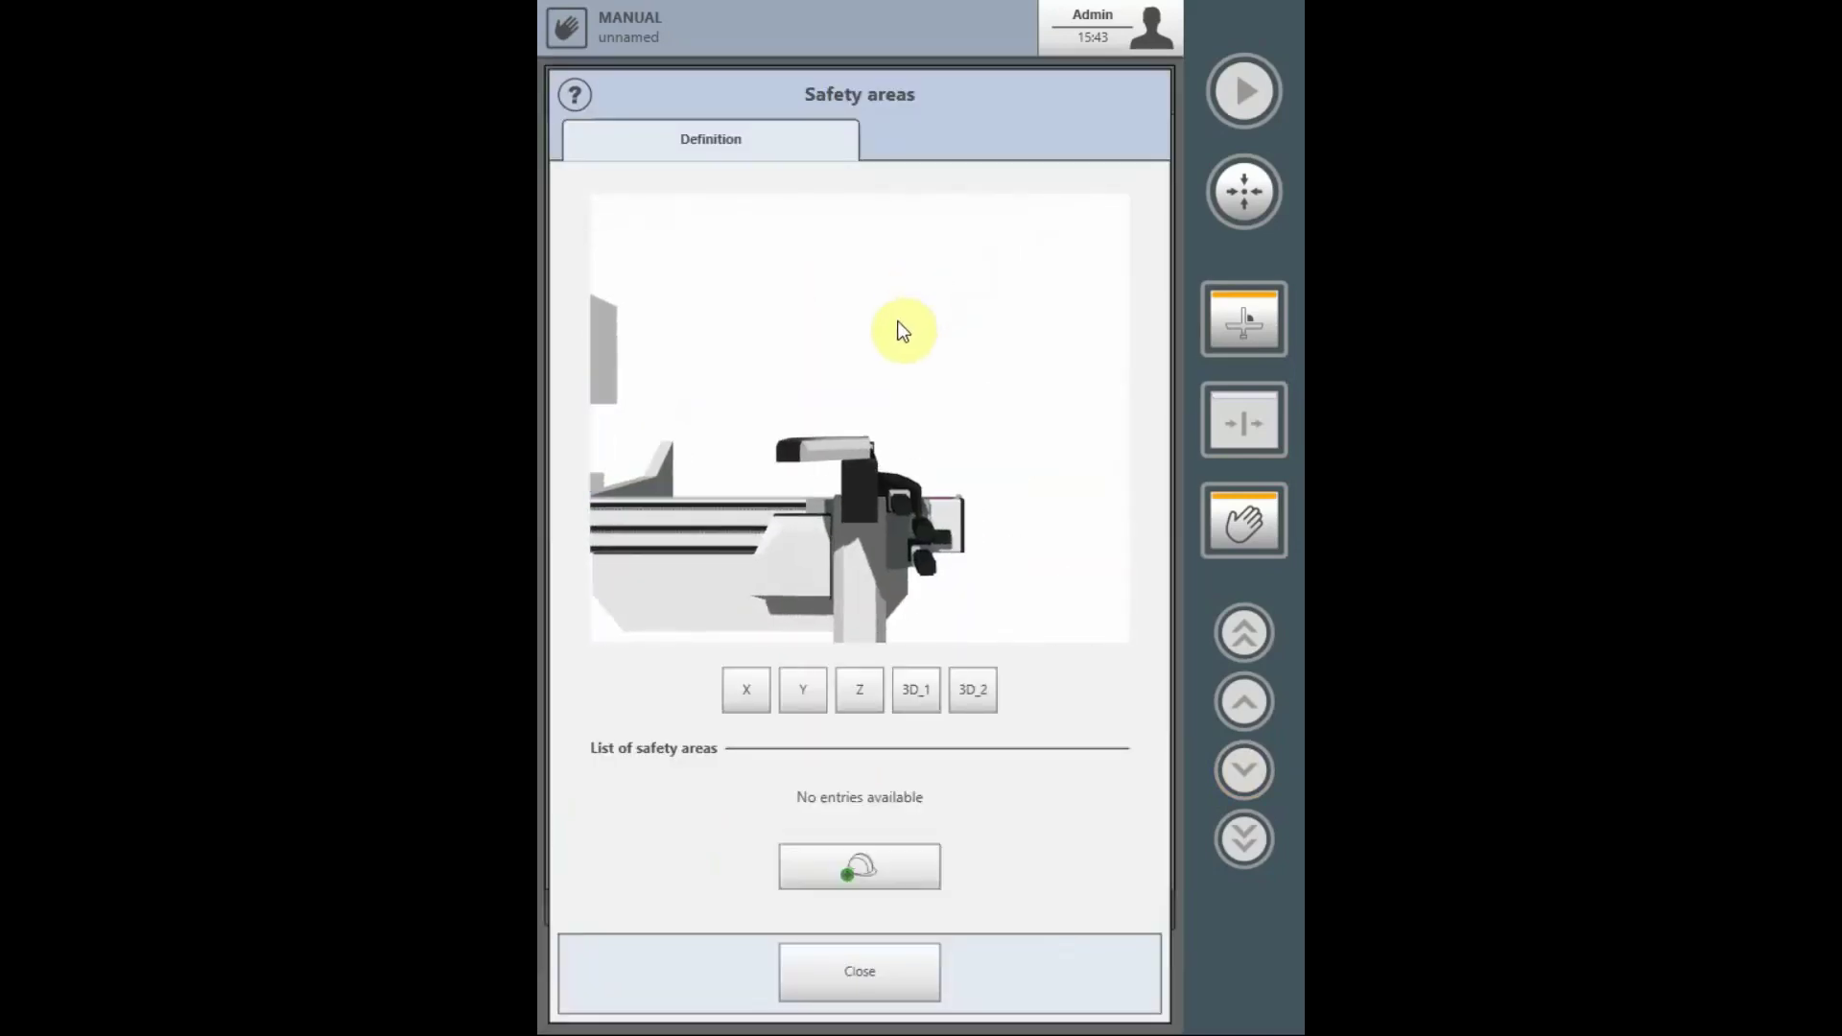
left_click(923, 692)
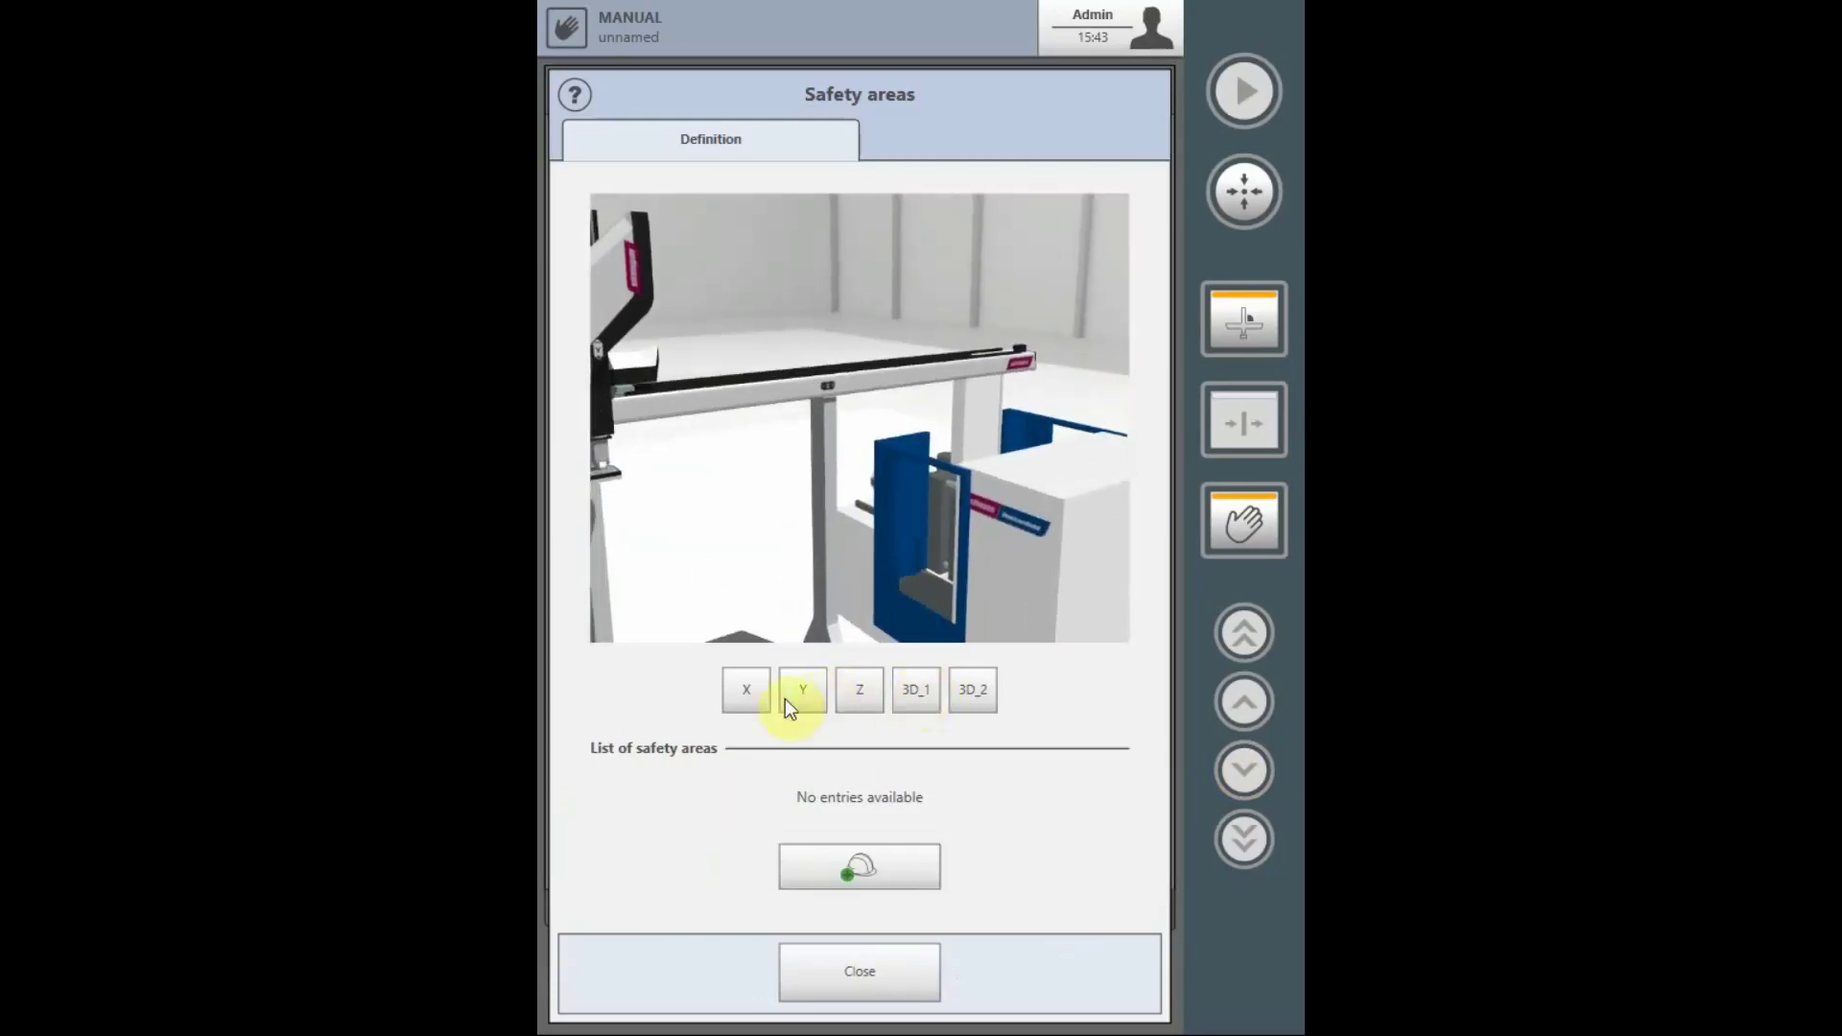
left_click(811, 693)
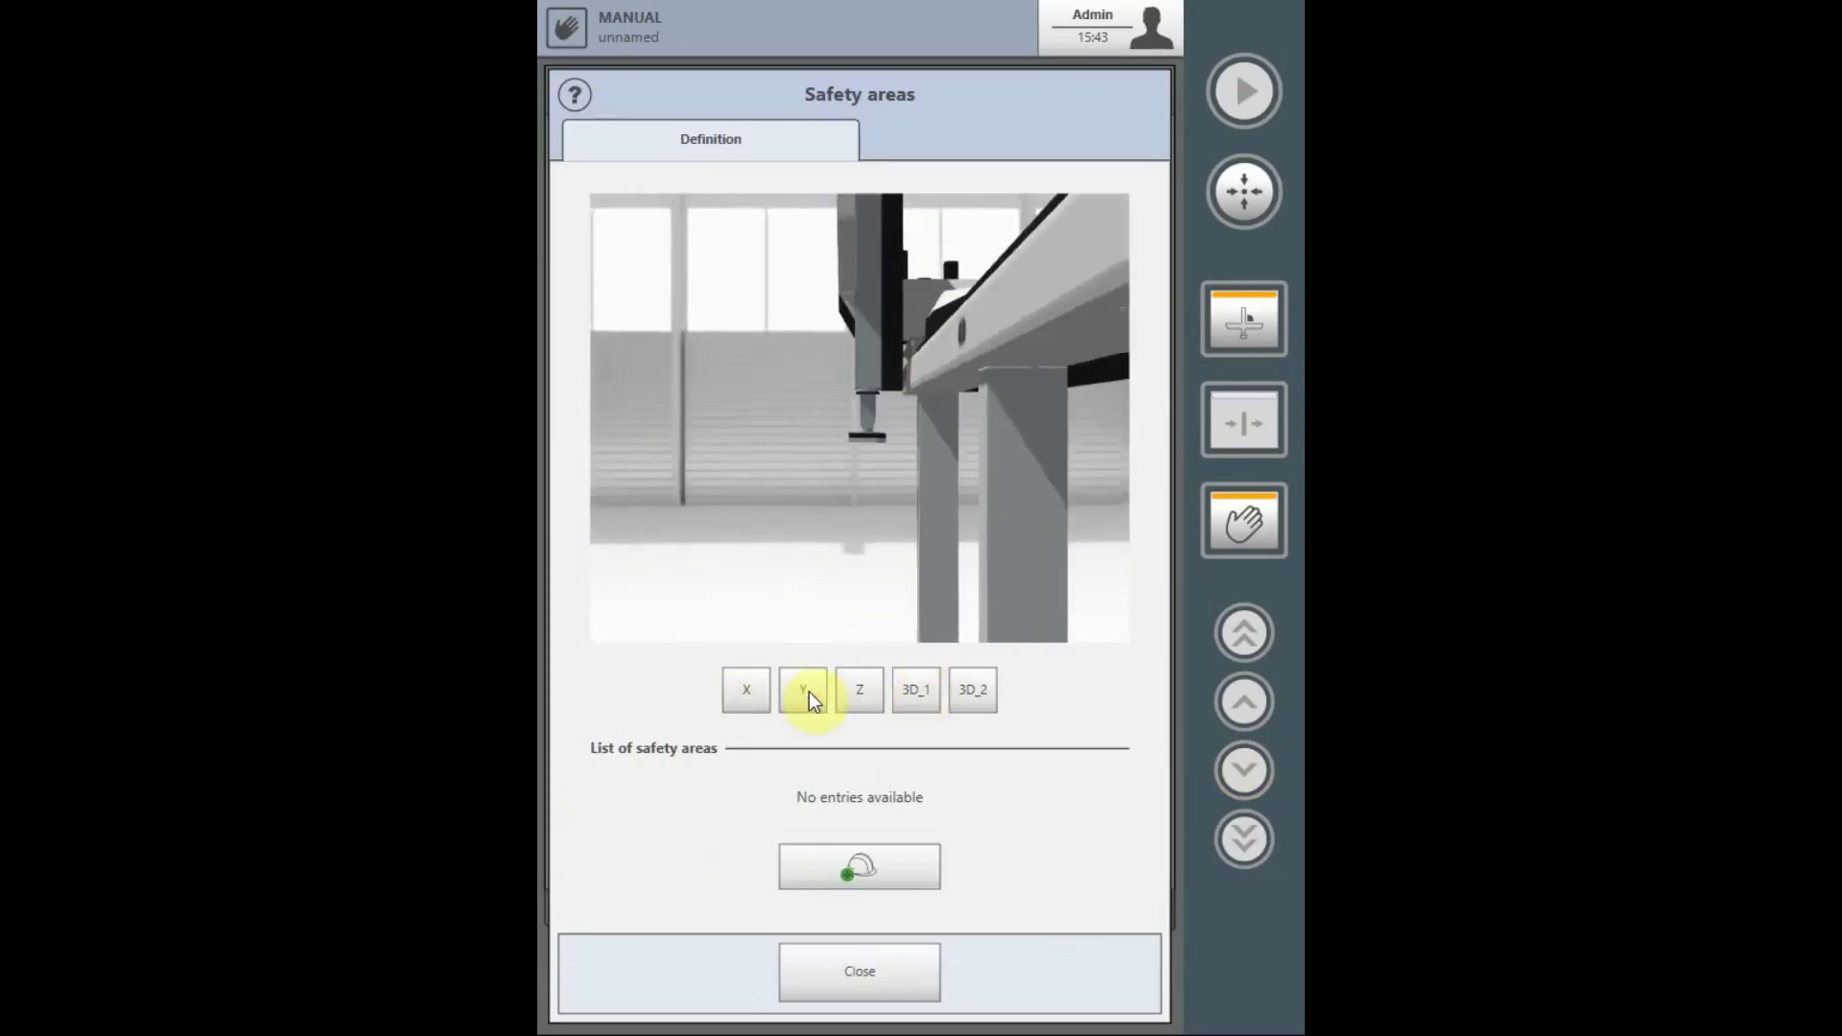
left_click(914, 695)
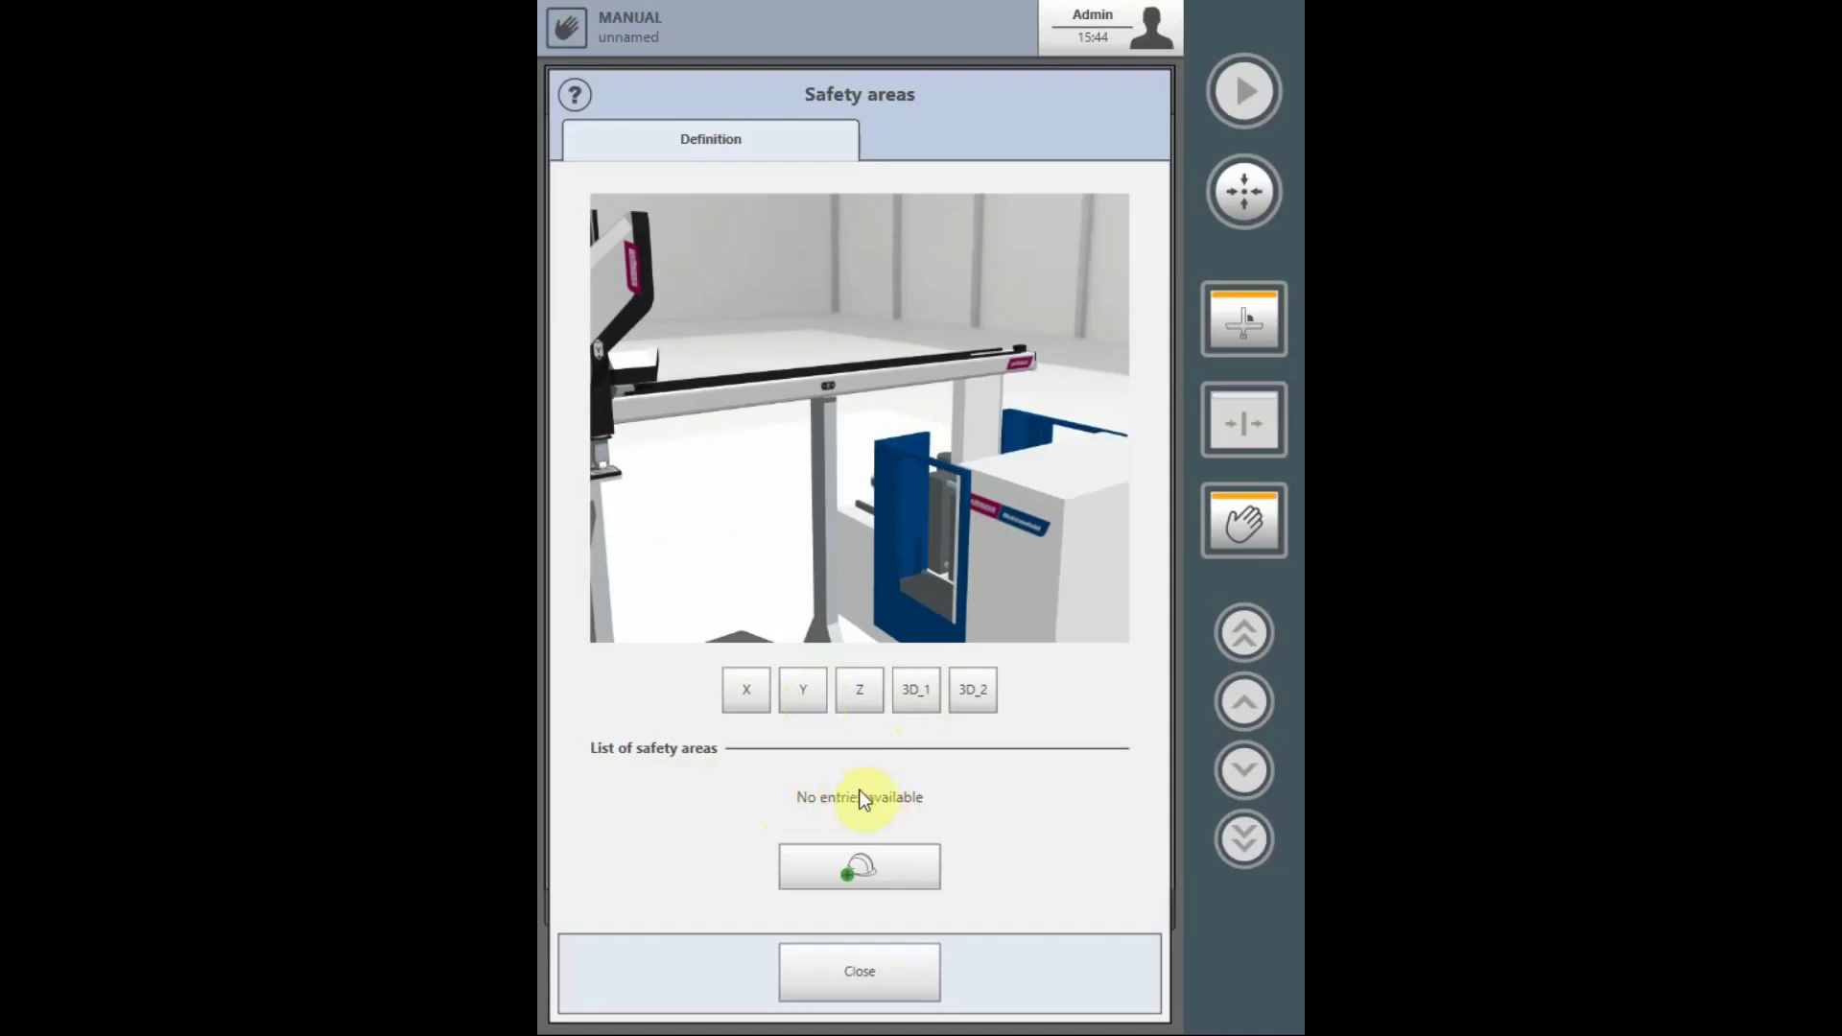
Step: Add a new safety area that ignores the B and C axes with Exclusionary enabled, and proceed to its dimensions
left_click(860, 868)
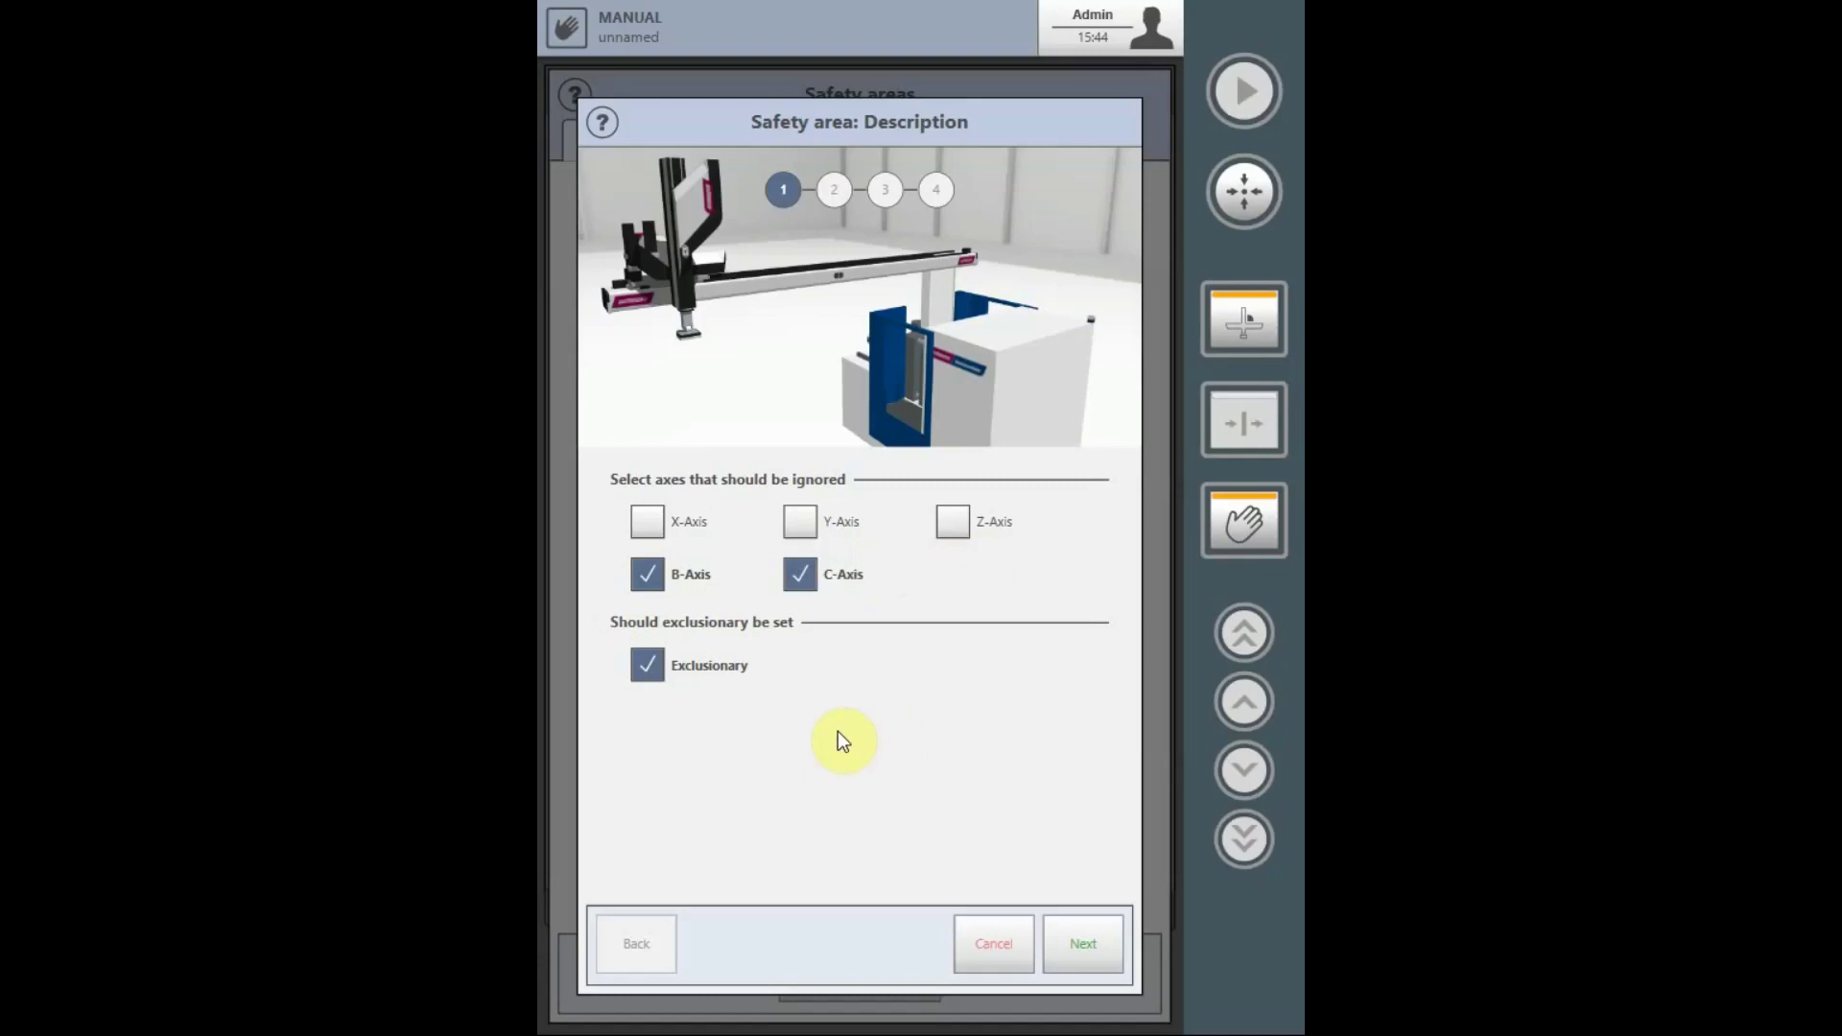
left_click(650, 662)
left_click(648, 667)
left_click(1098, 951)
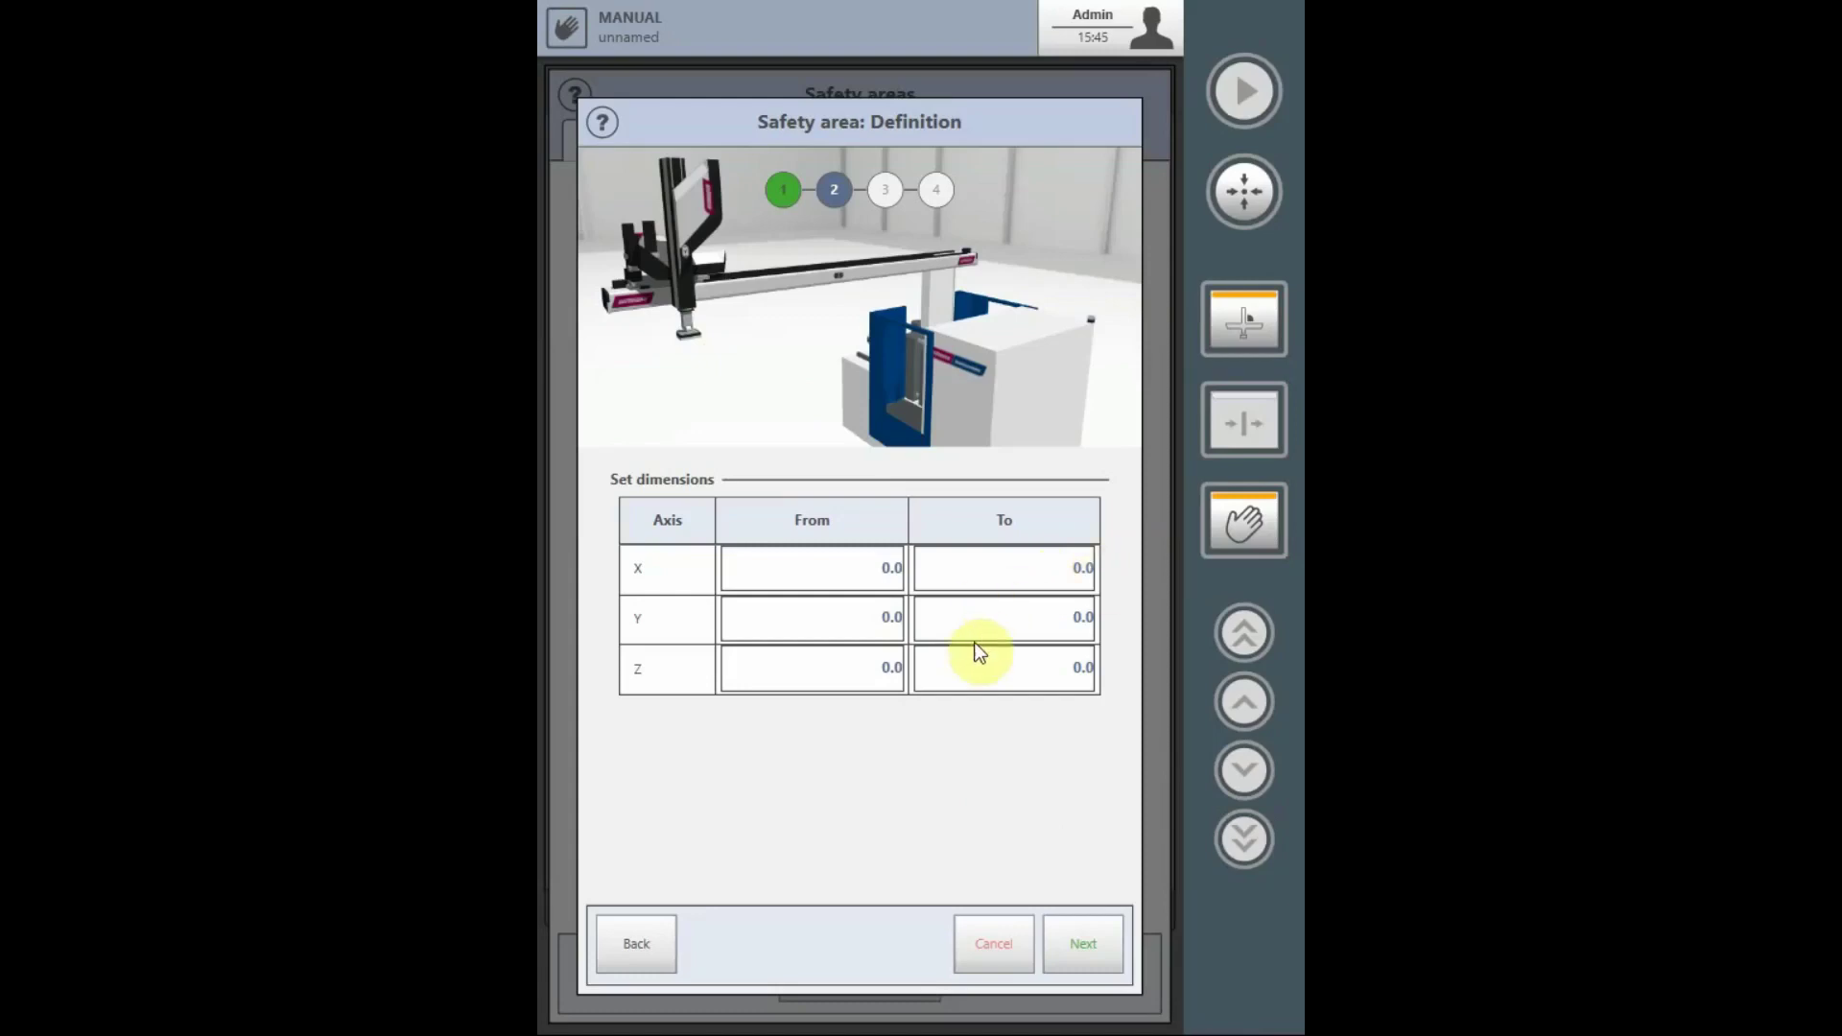
Step: Set the start (From) value of the safety area's Z axis to 200
left_click(870, 675)
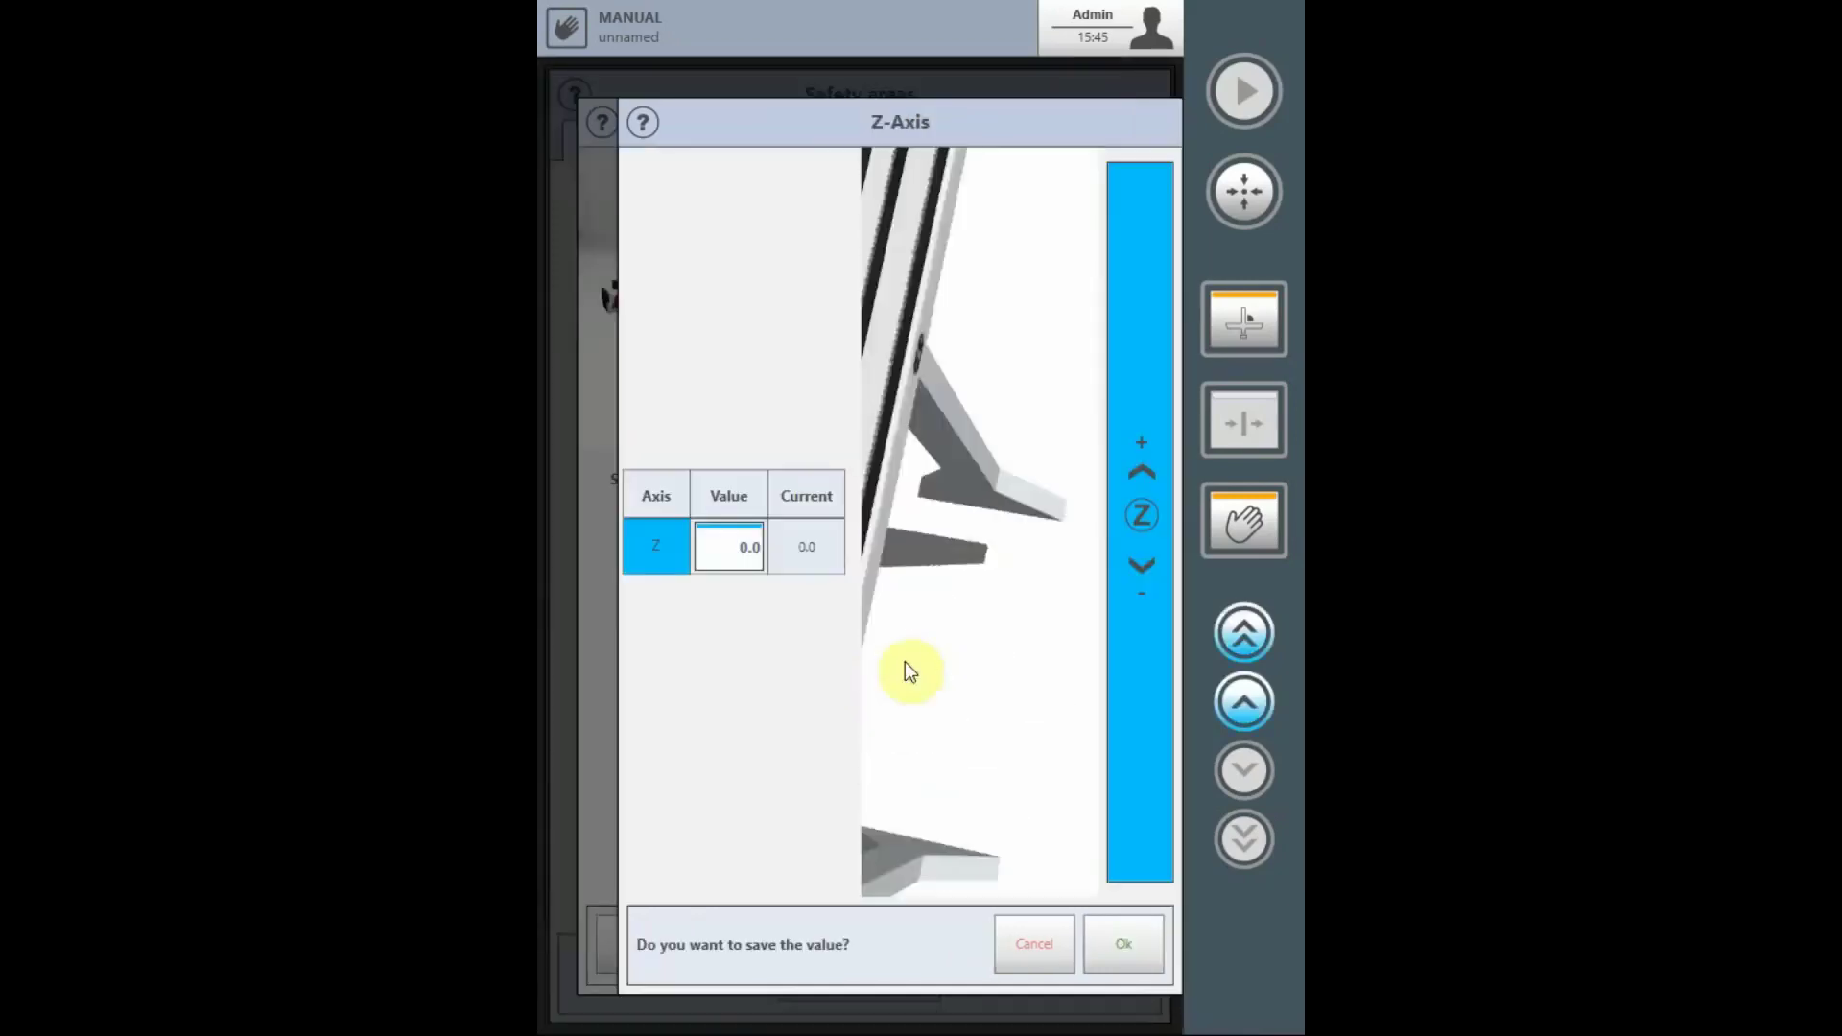
left_click_drag(1162, 511, 1150, 378)
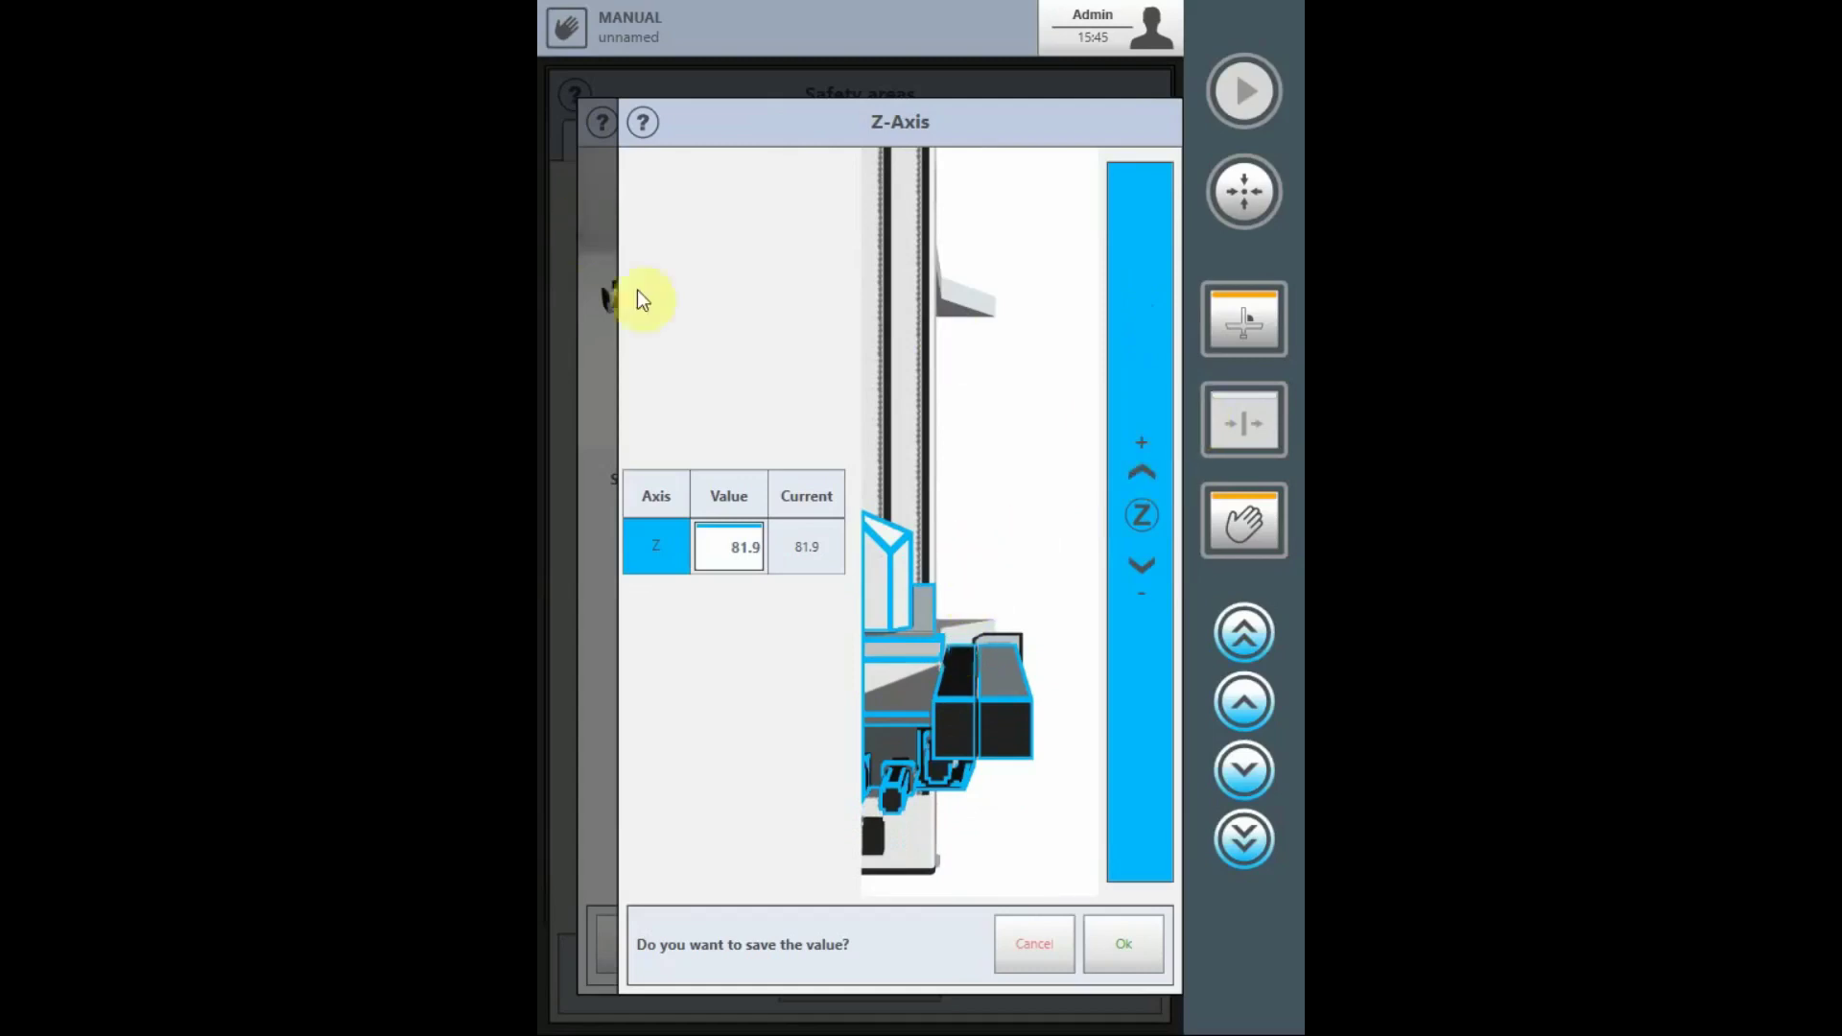
left_click(722, 554)
left_click(724, 548)
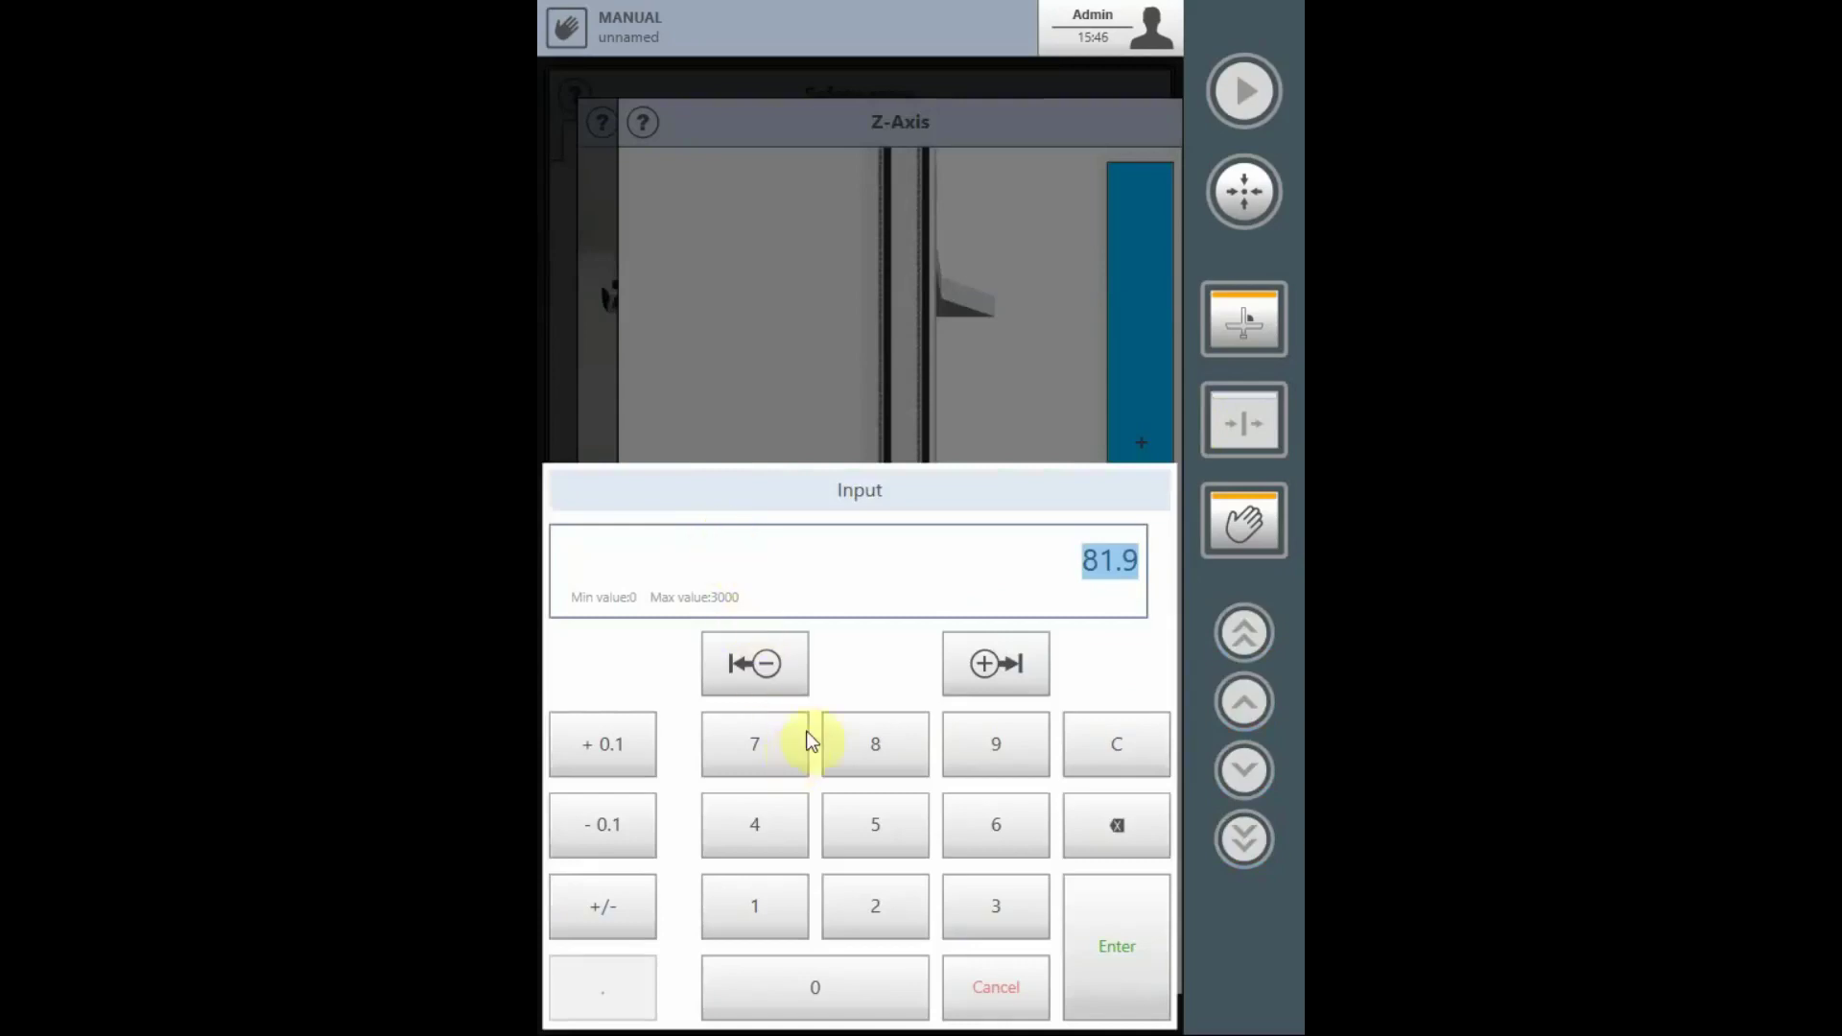
left_click(885, 905)
left_click(820, 978)
left_click(811, 978)
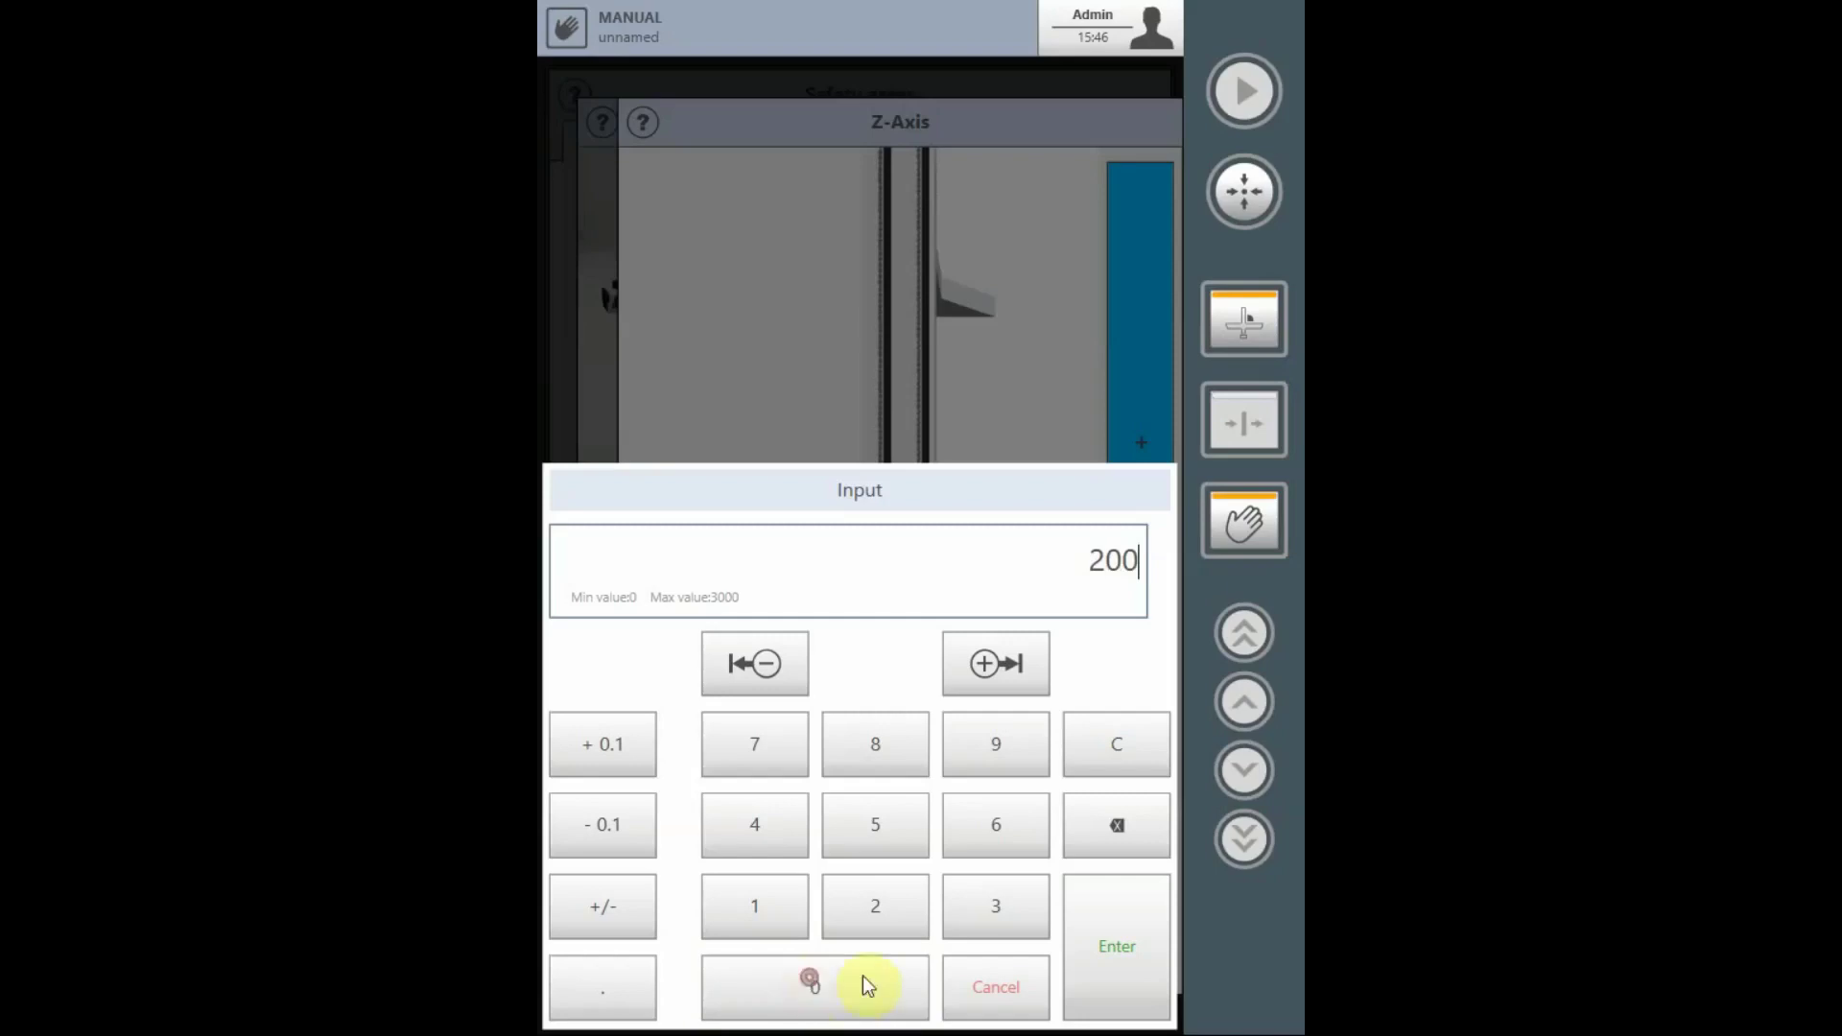
left_click(1089, 957)
left_click(1098, 932)
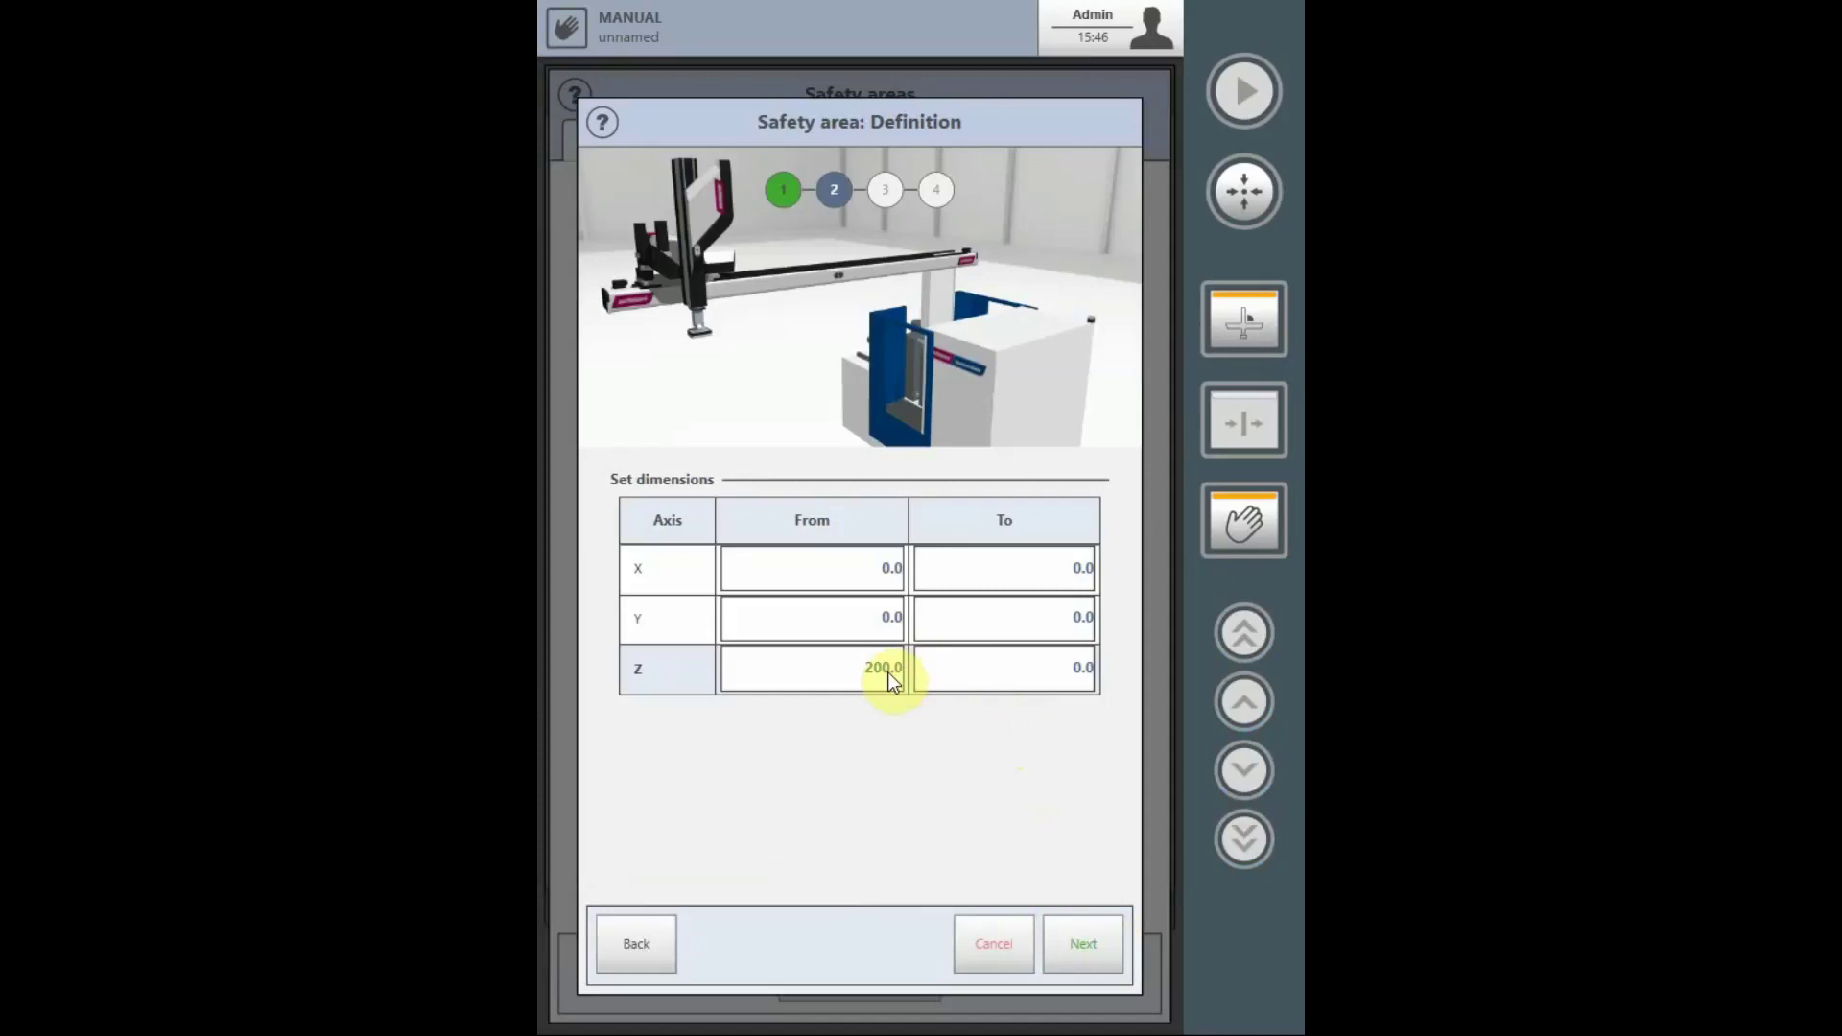
Step: Set the end (To) value of the safety area's Z axis to 500
left_click(991, 684)
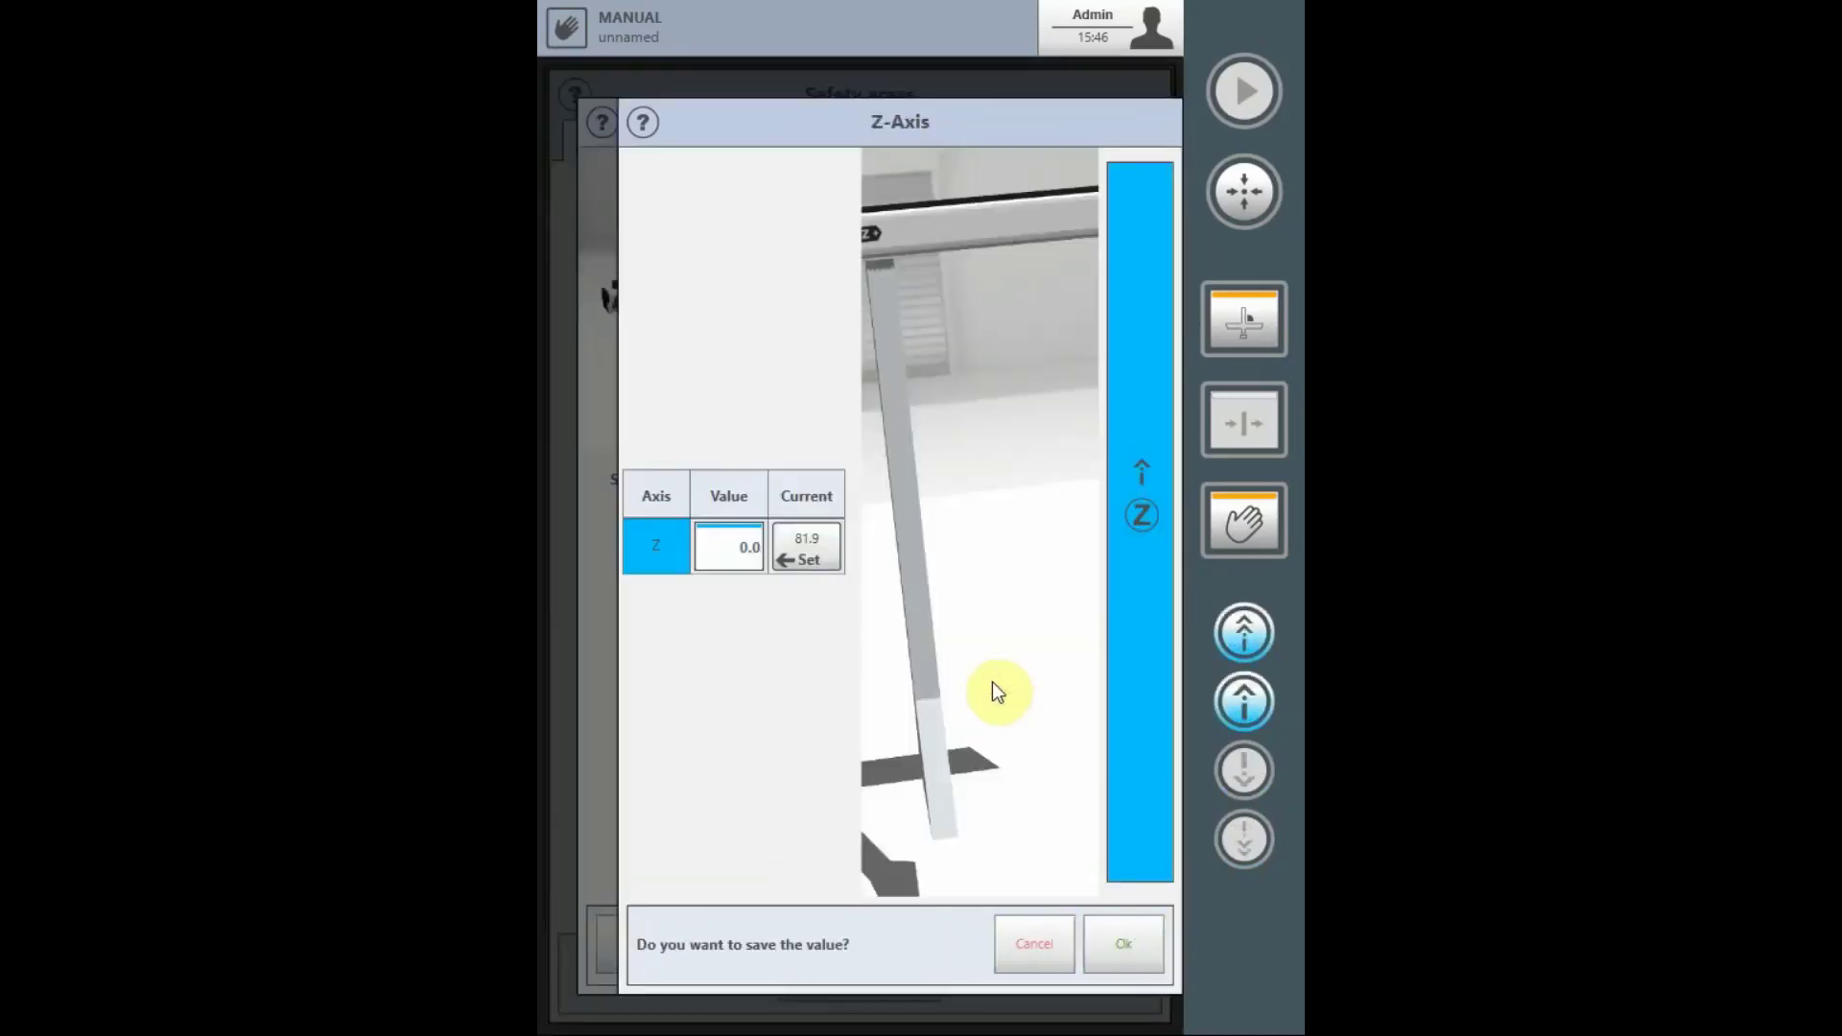
left_click(742, 555)
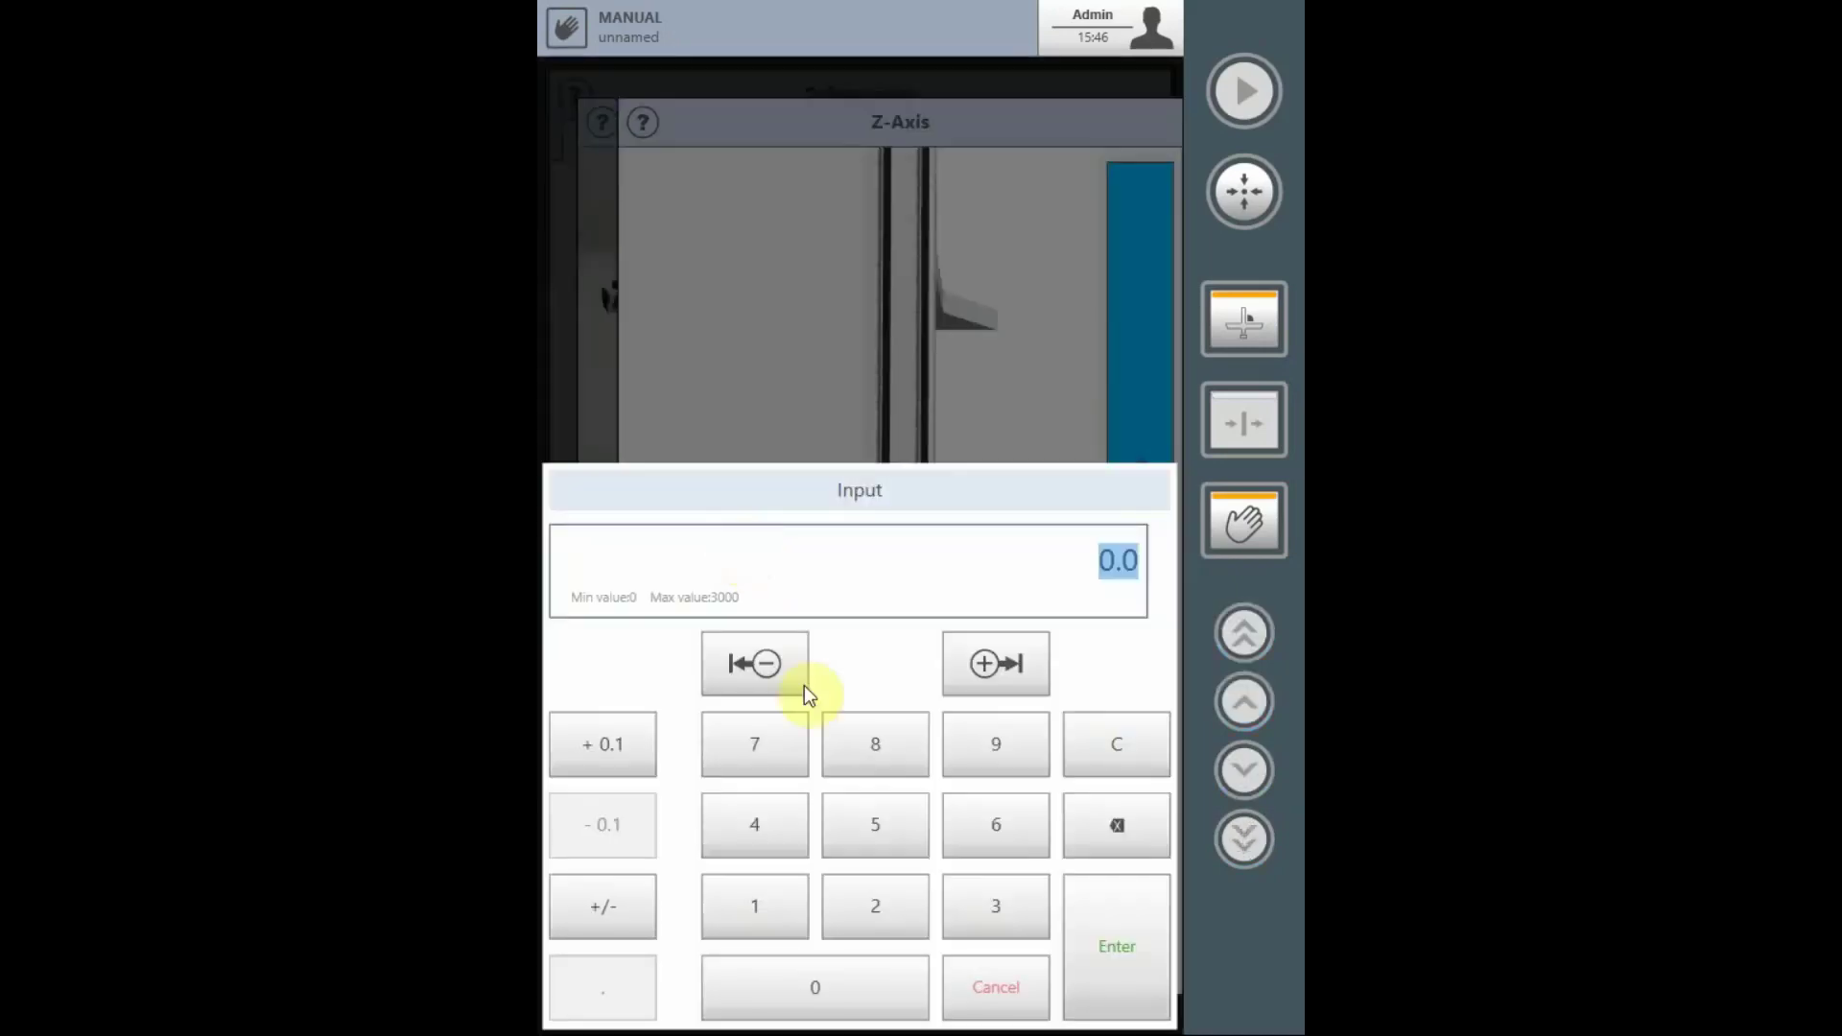
left_click(867, 818)
left_click(858, 981)
left_click(856, 977)
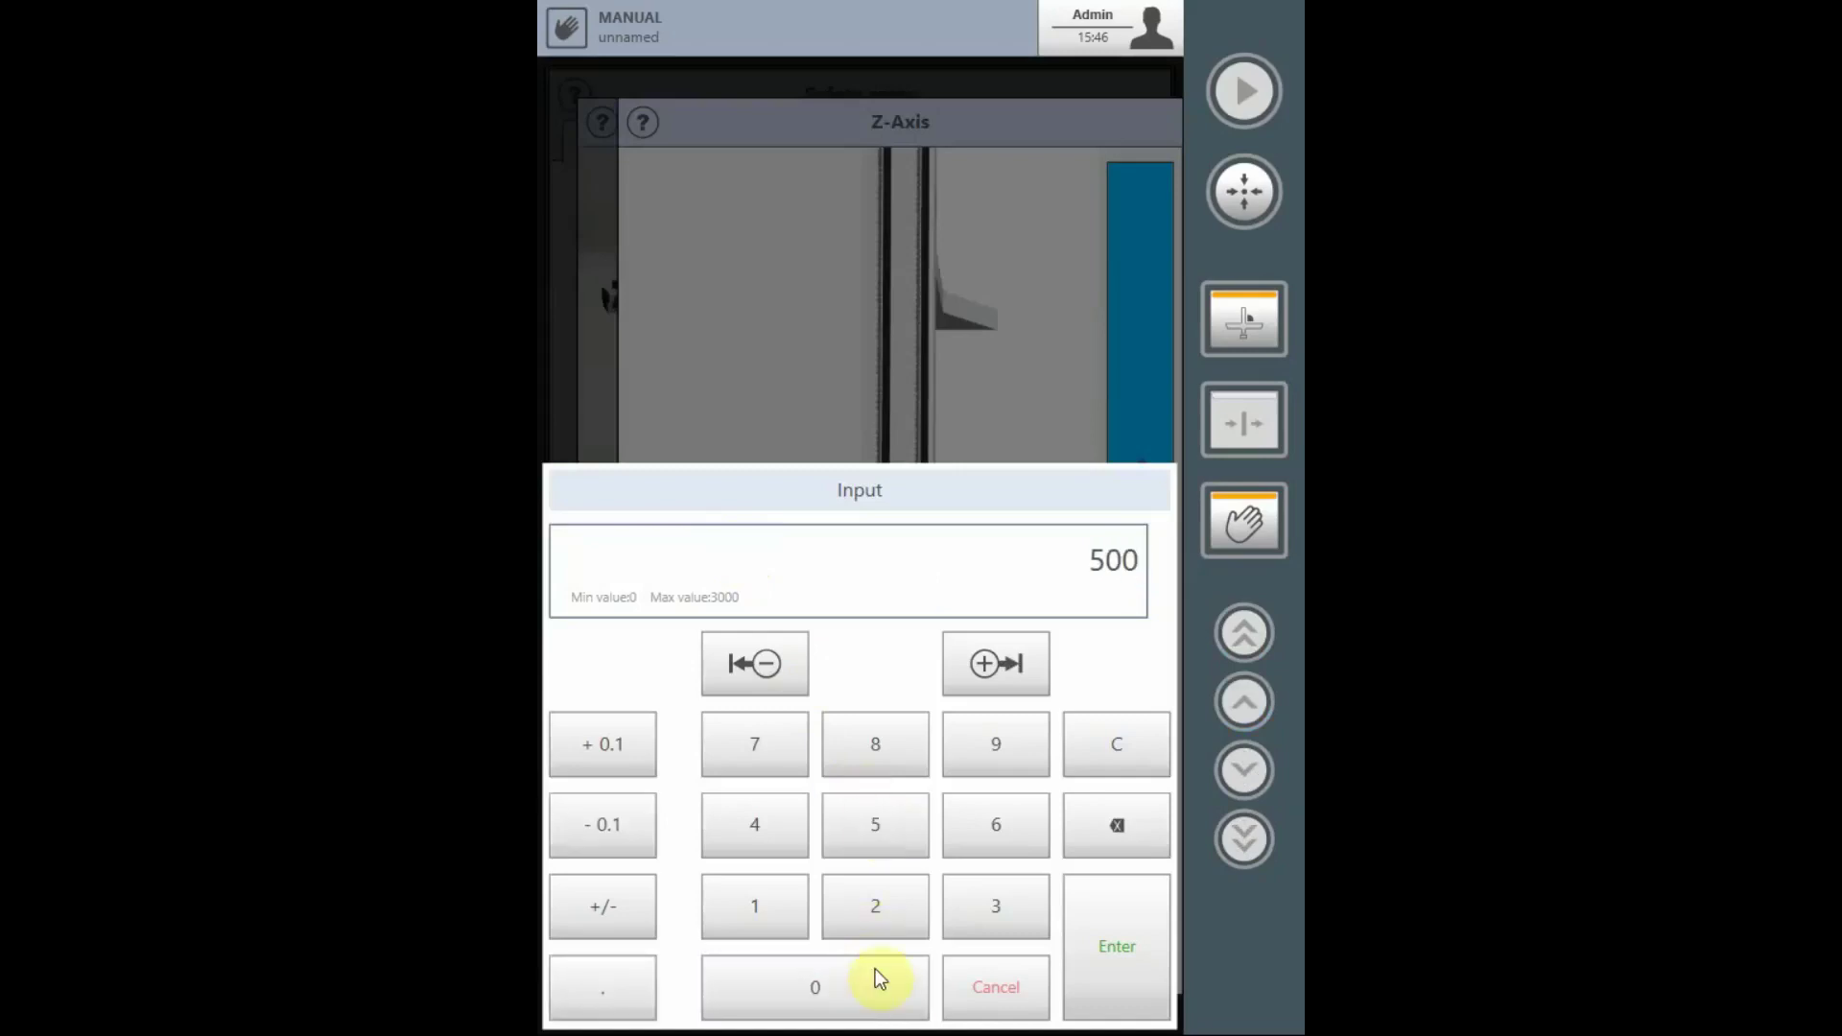
left_click(1146, 975)
left_click(1138, 960)
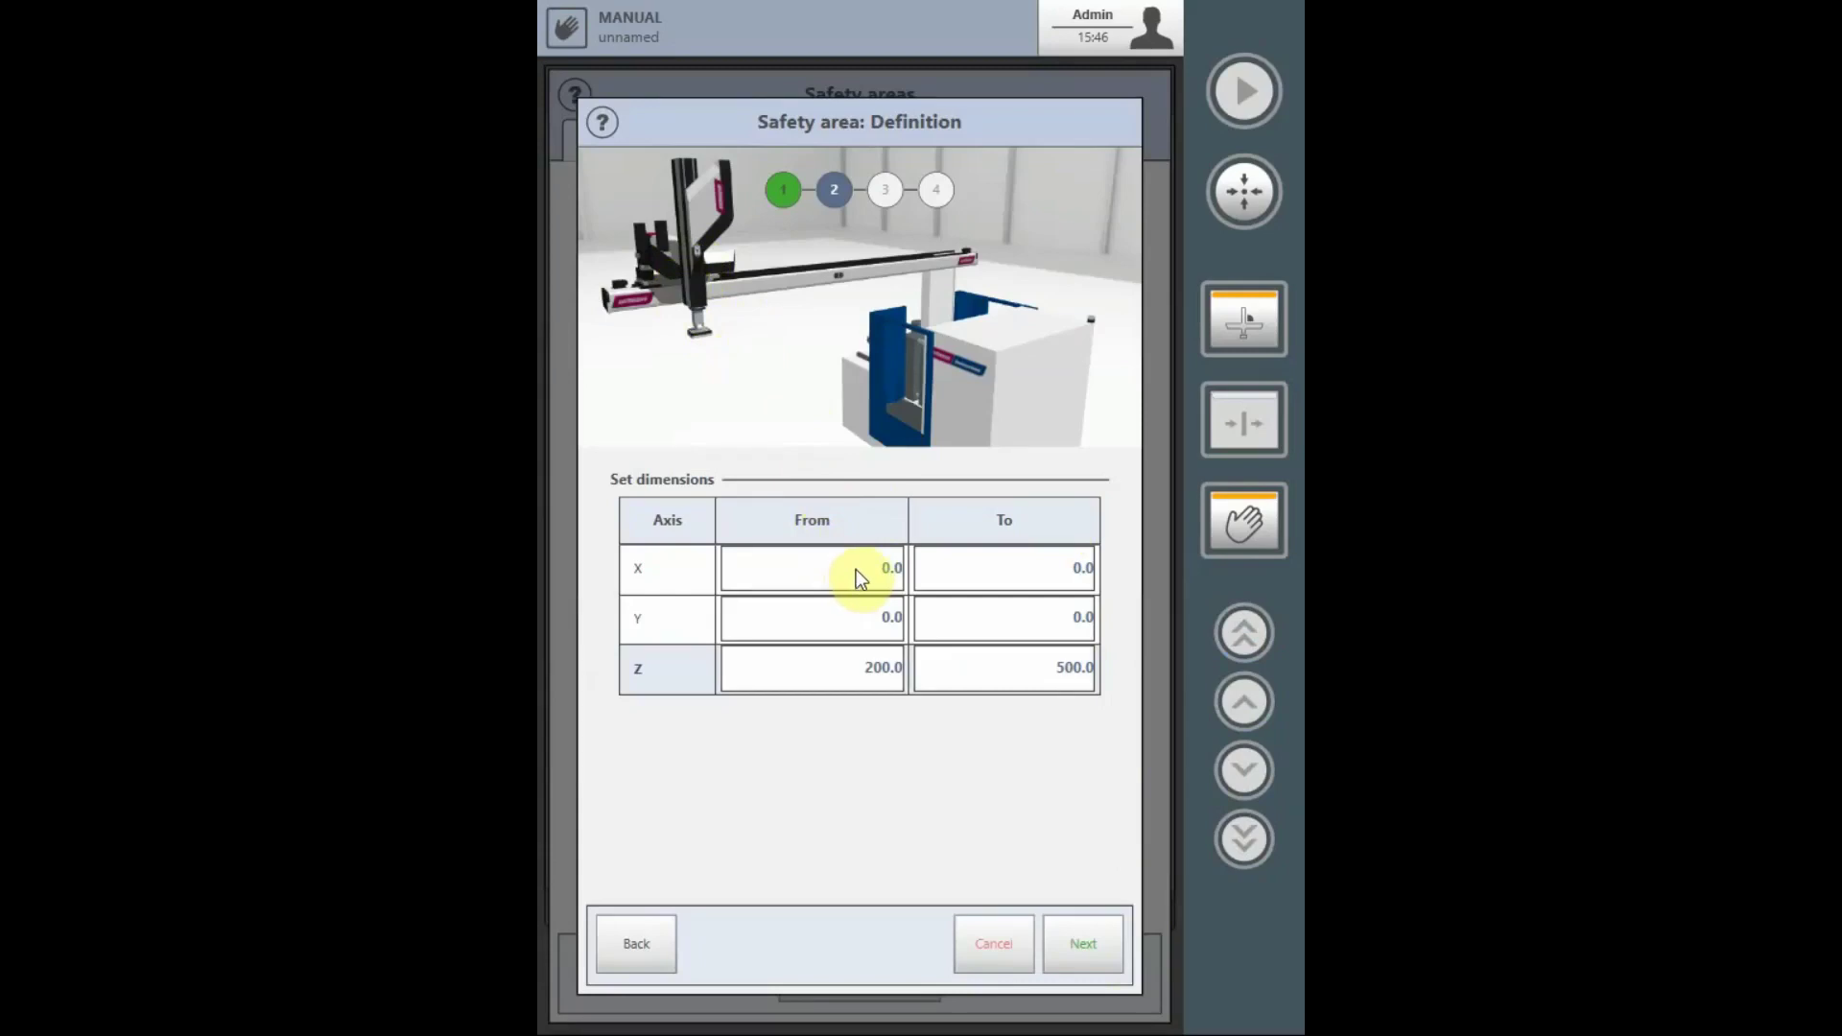
Step: Set the end (To) value of the safety area's X axis to 300
left_click(985, 571)
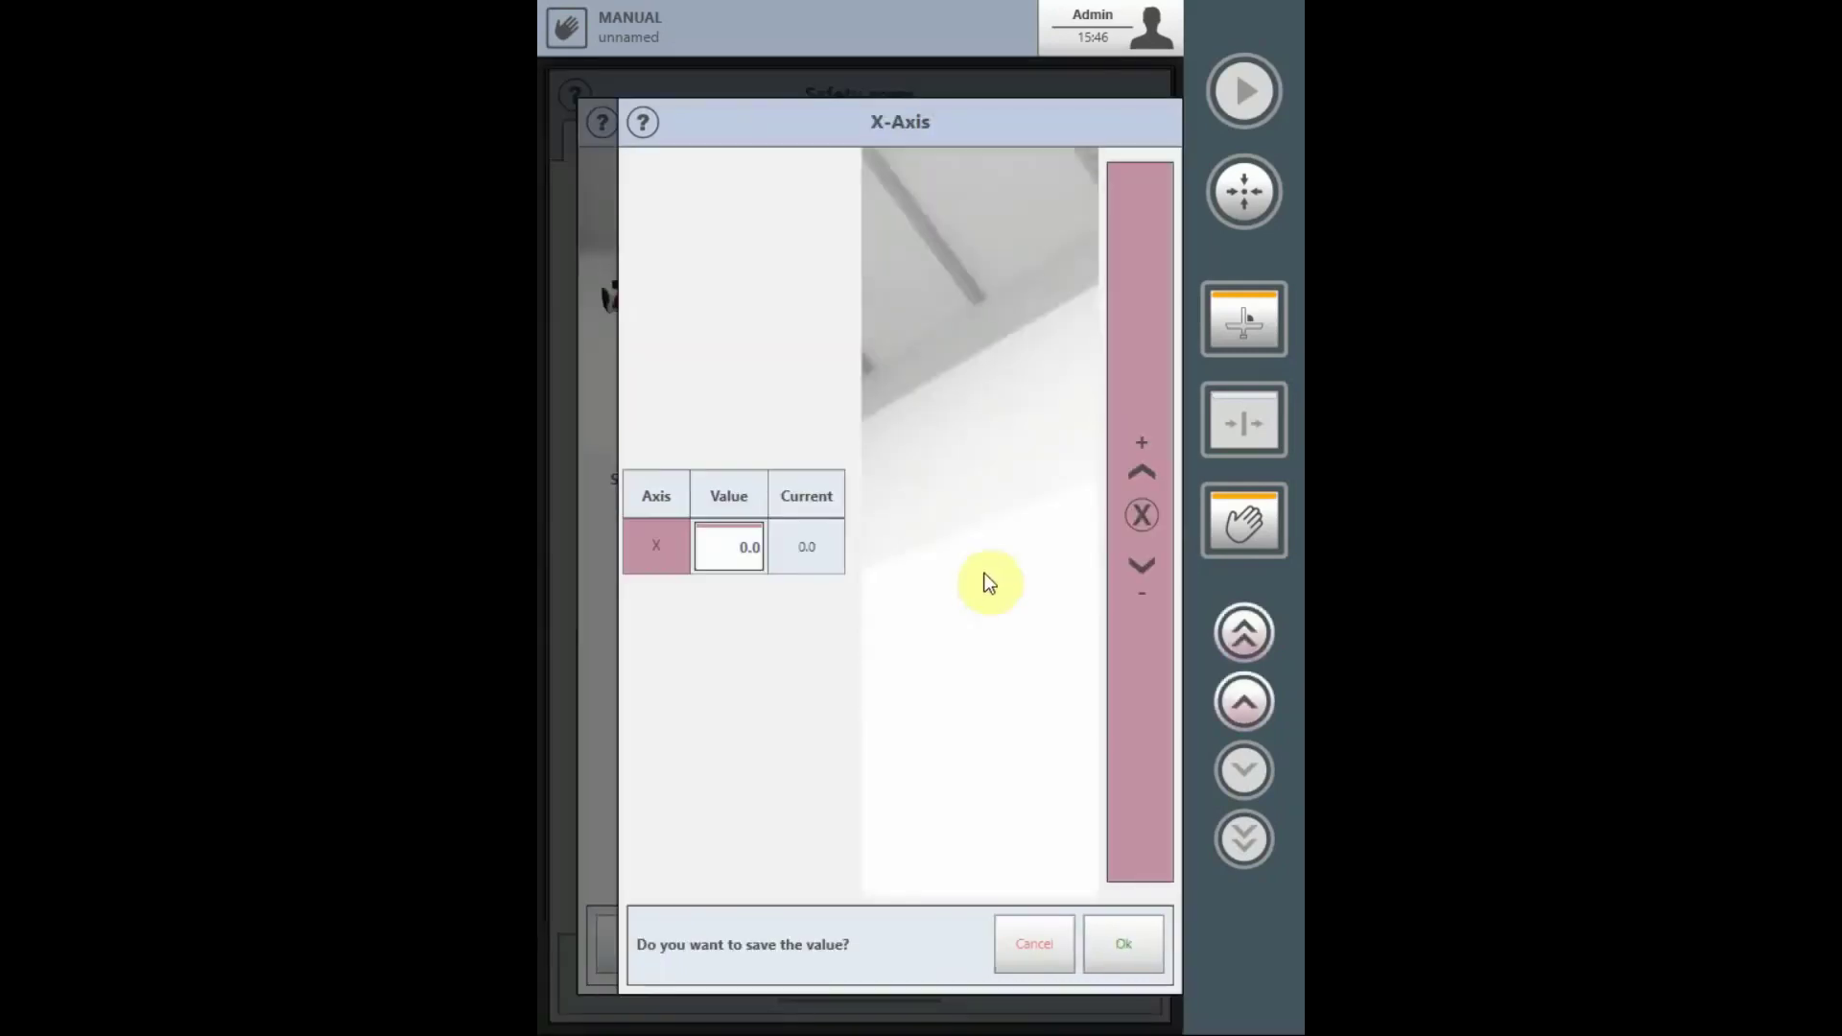
left_click(740, 550)
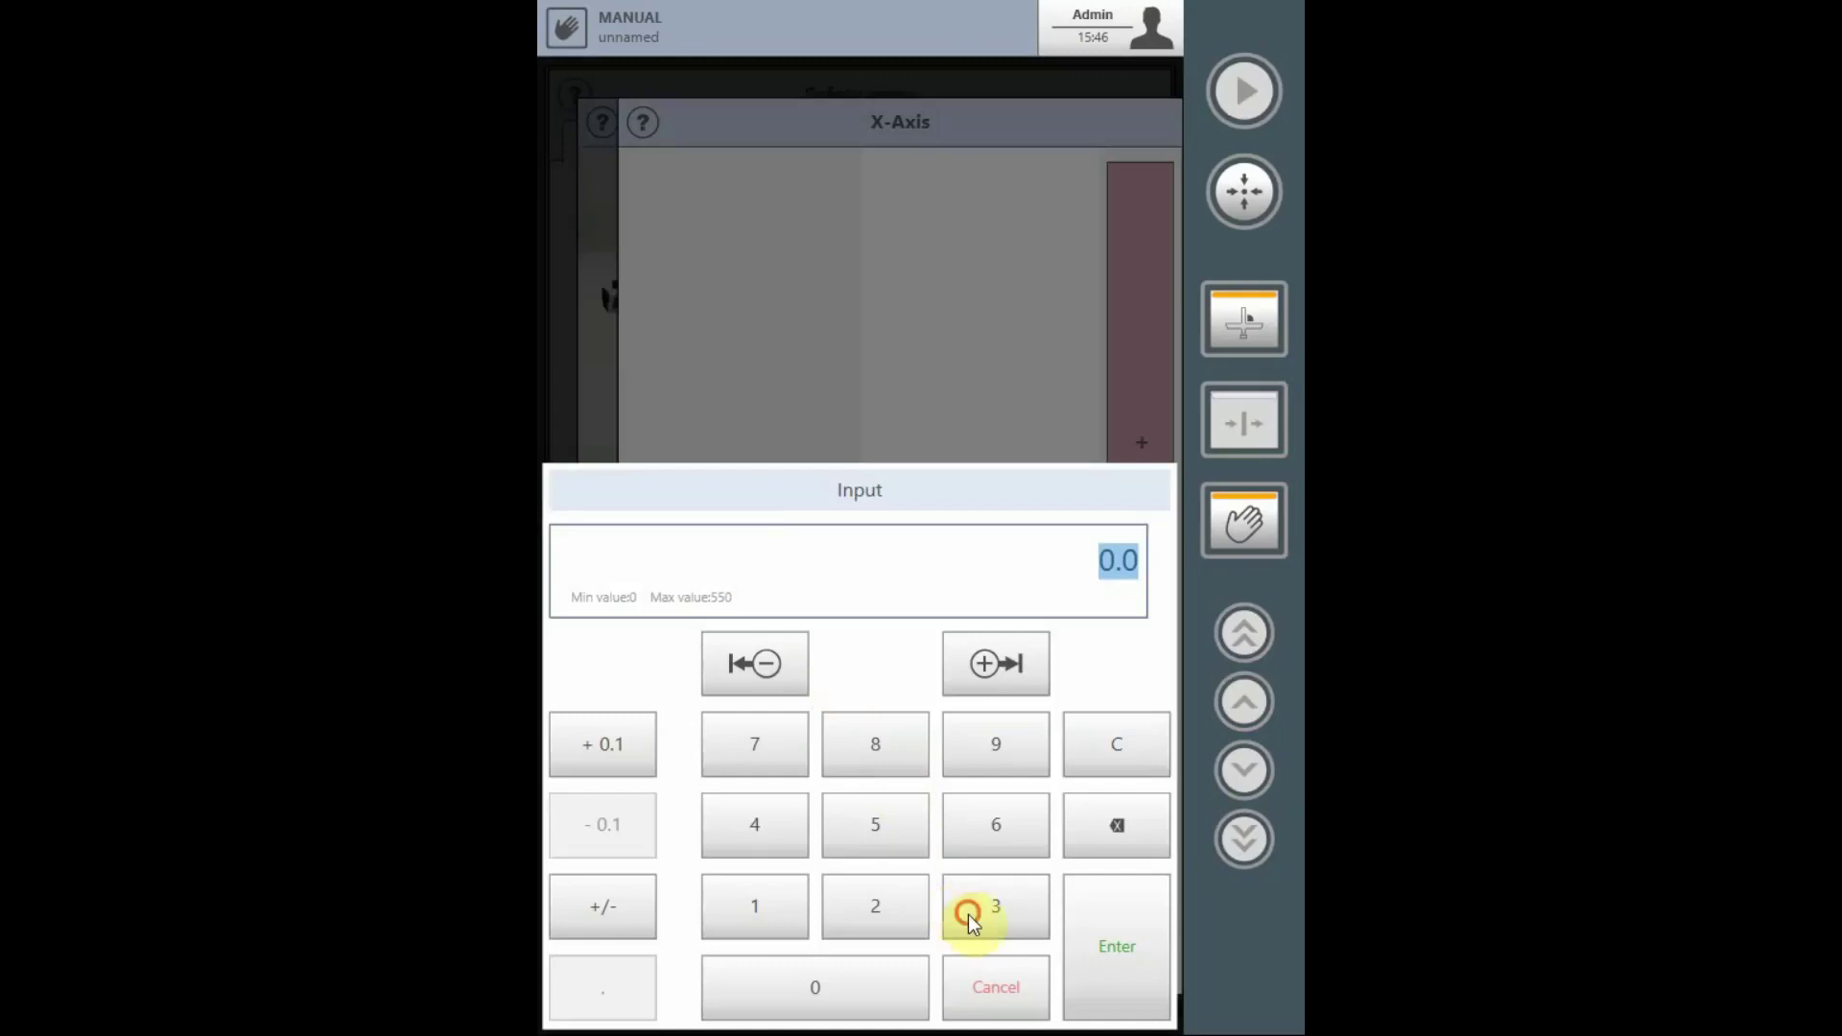
left_click(969, 915)
left_click(844, 977)
left_click(843, 977)
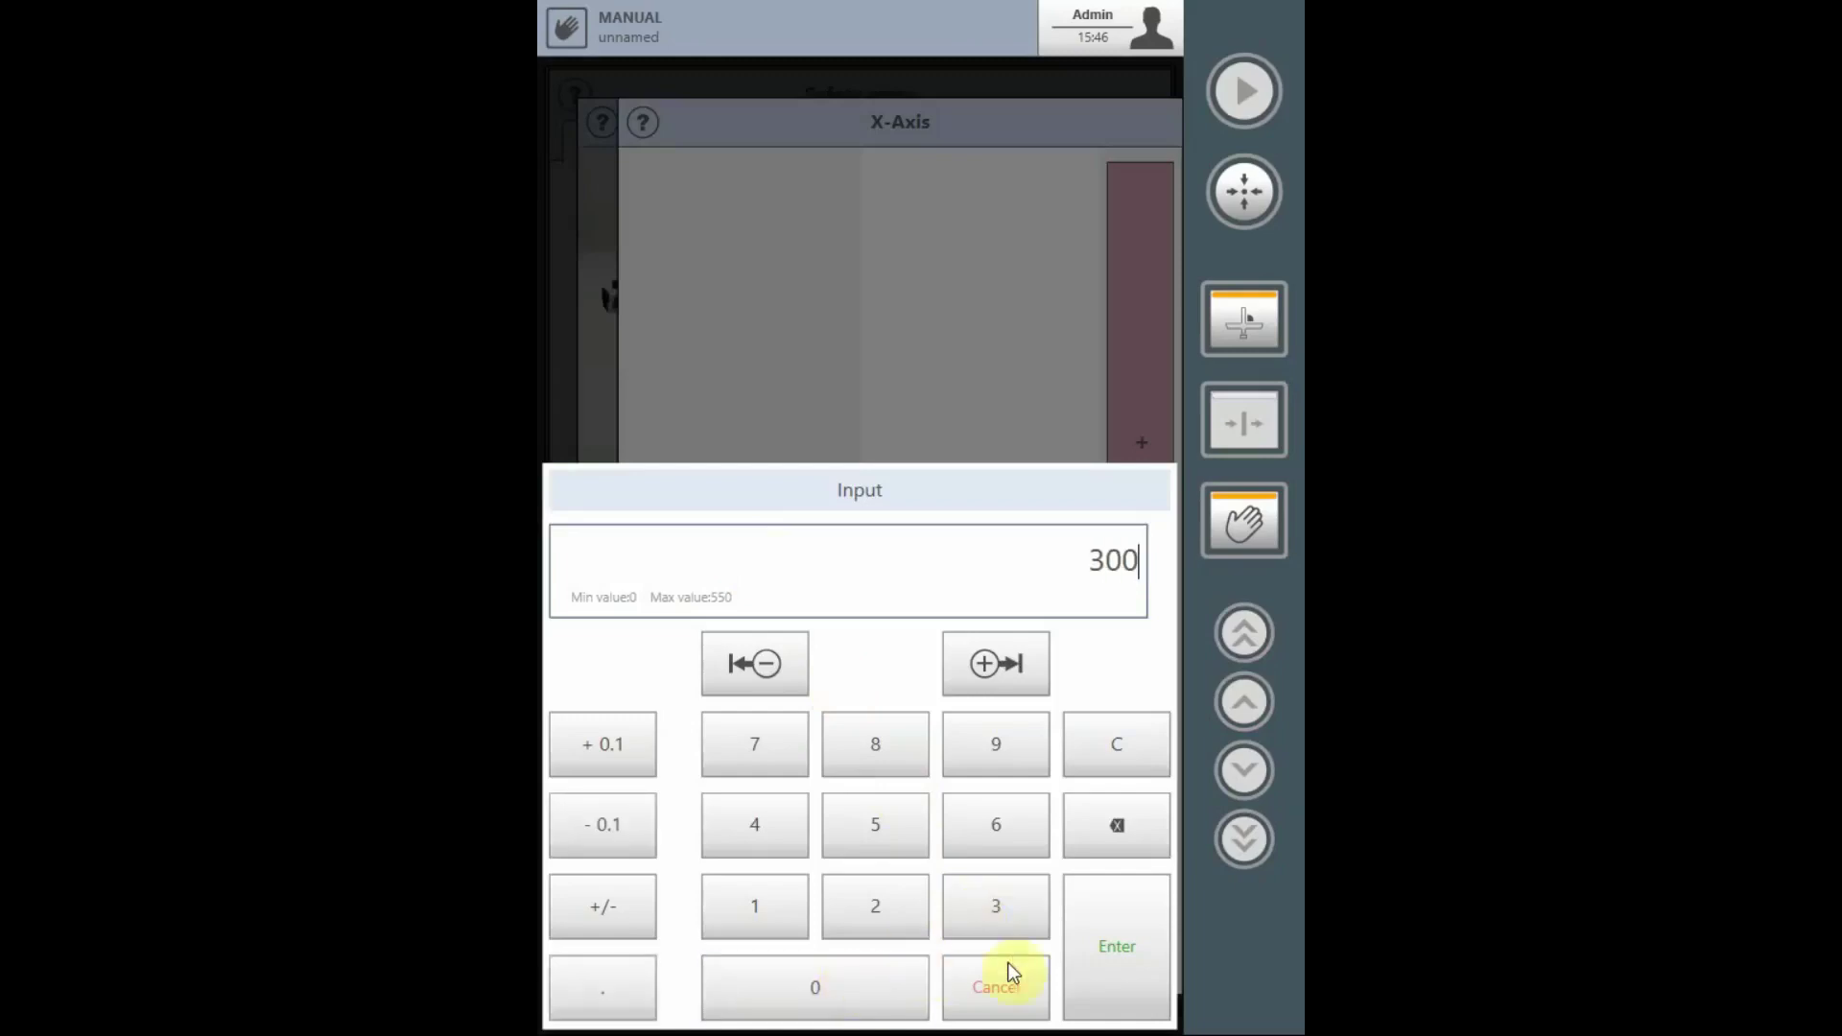
left_click(1112, 980)
left_click(1110, 959)
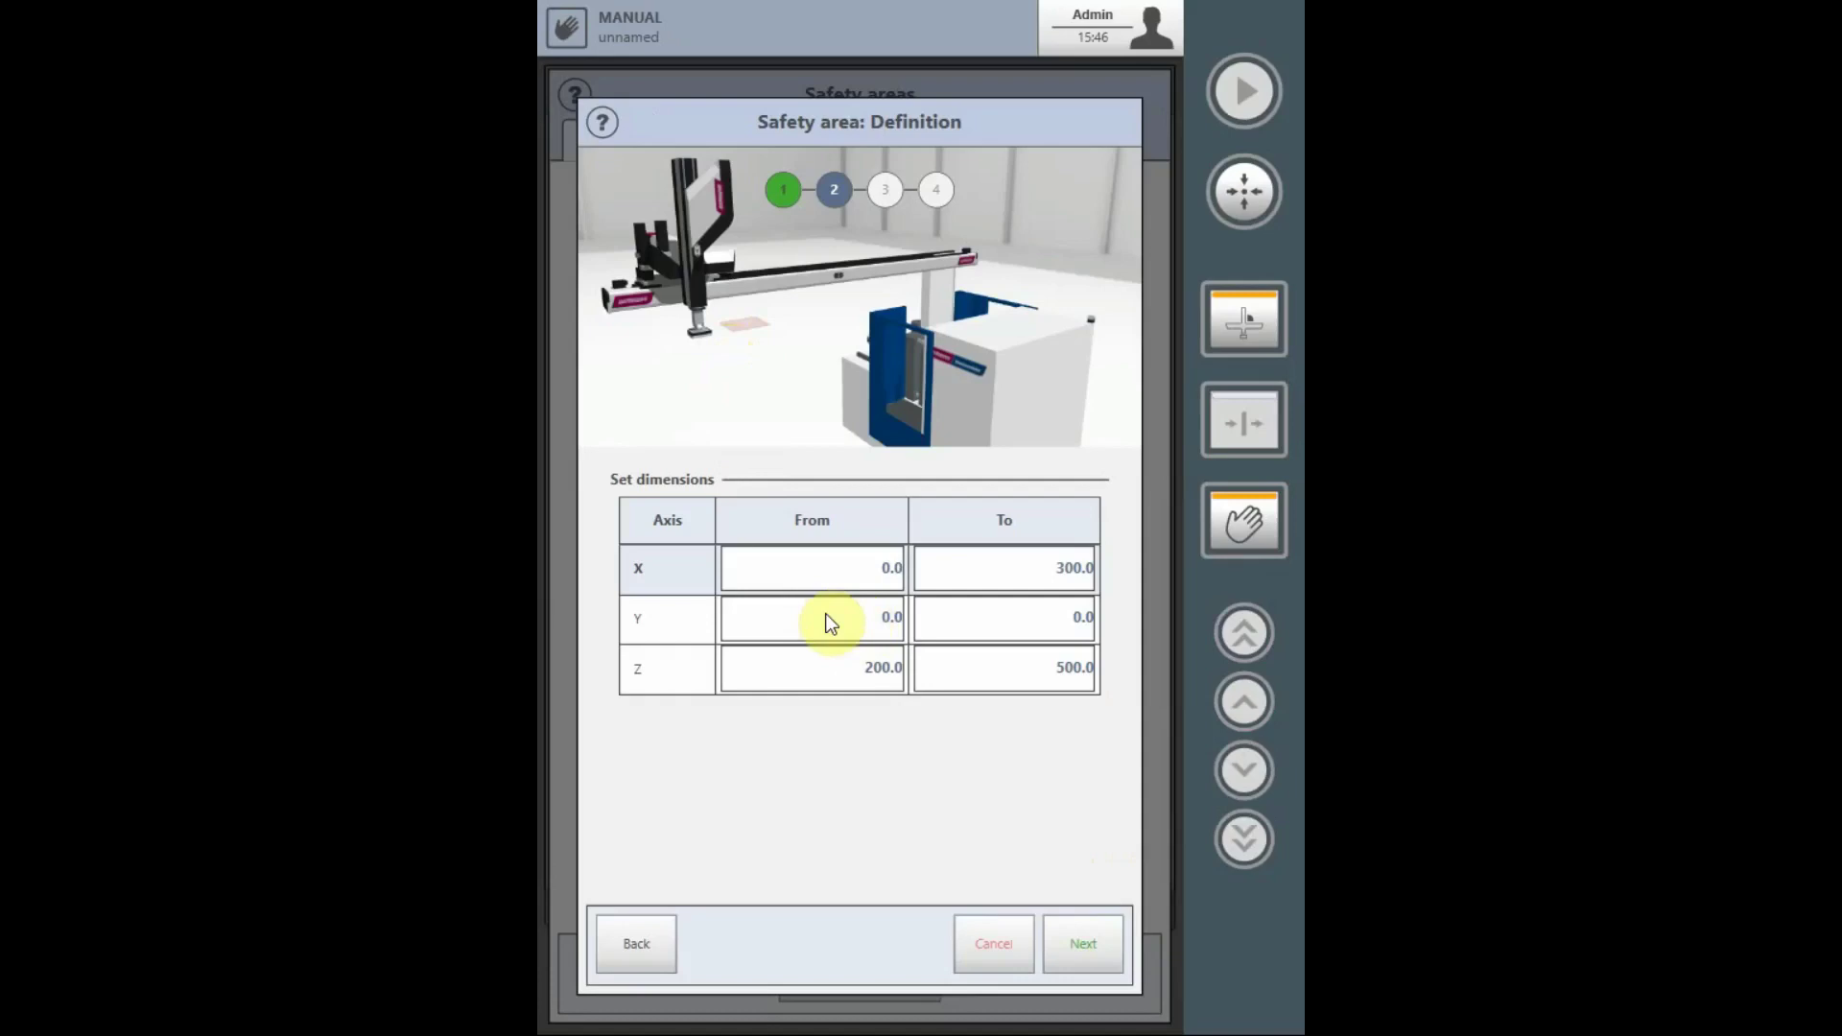
Step: Set the start (From) value of the safety area's Y axis to 300
left_click(827, 622)
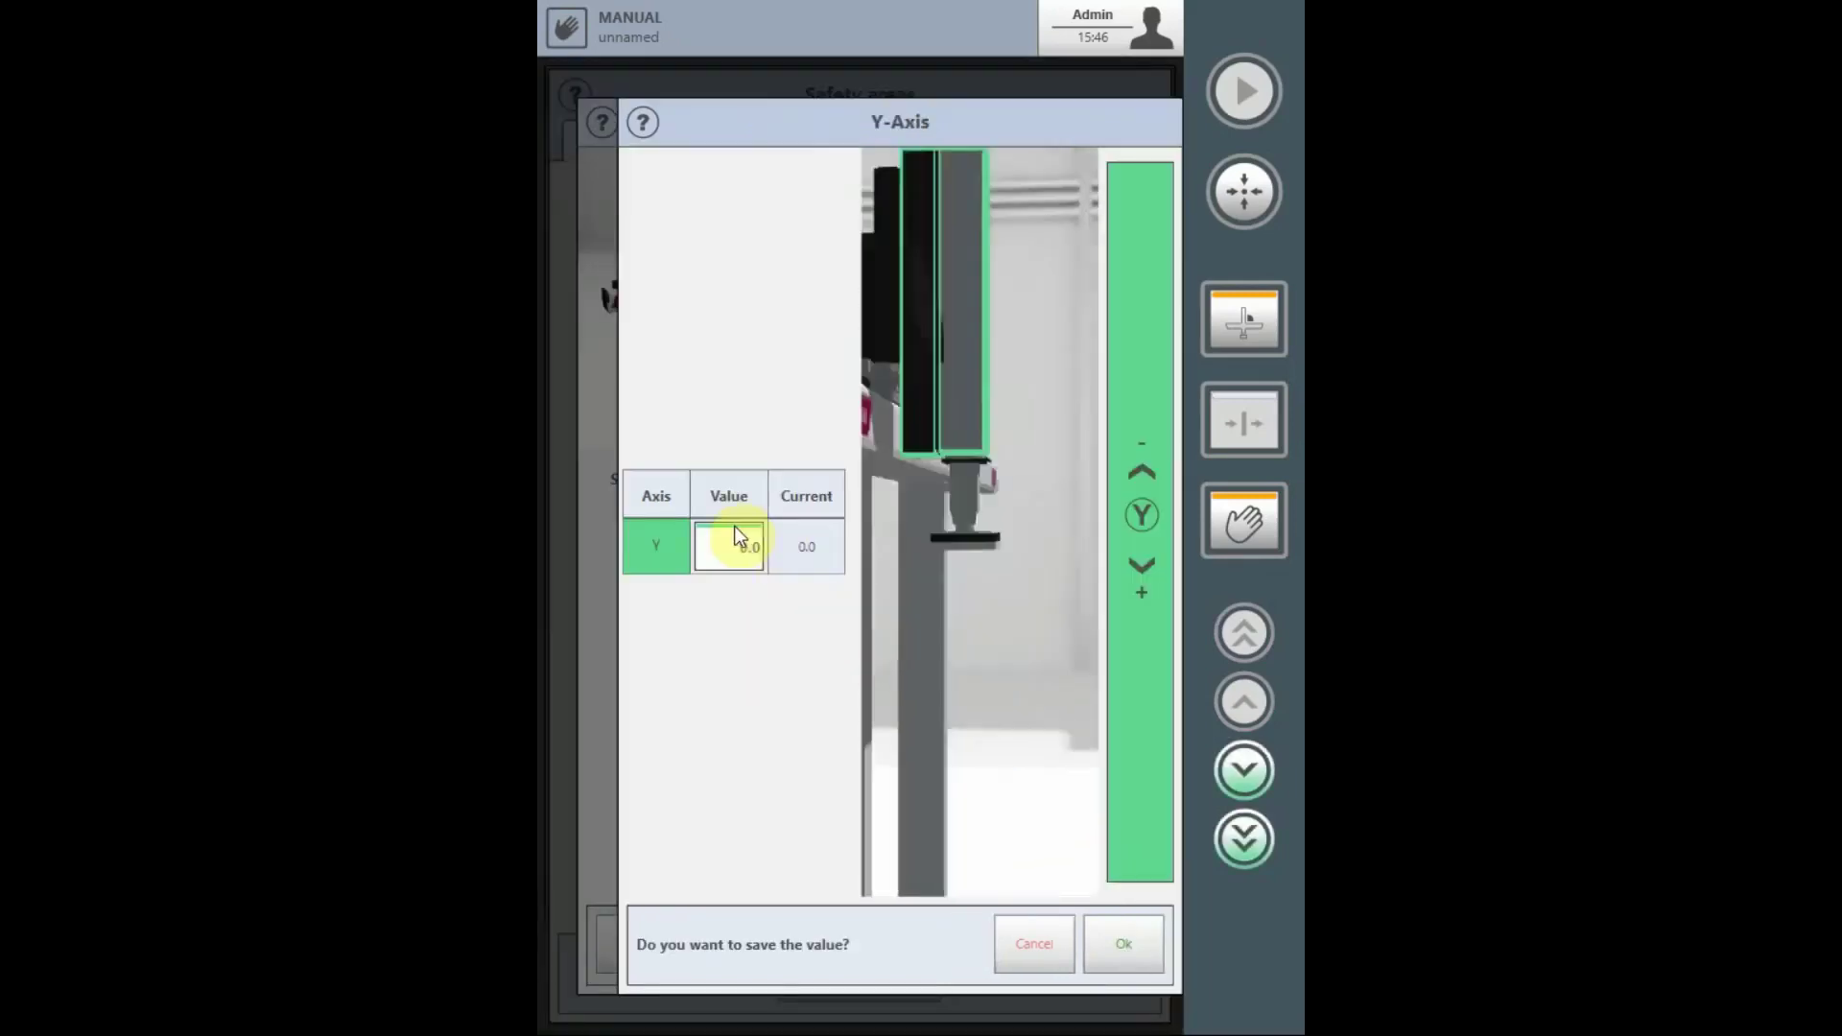
left_click(738, 548)
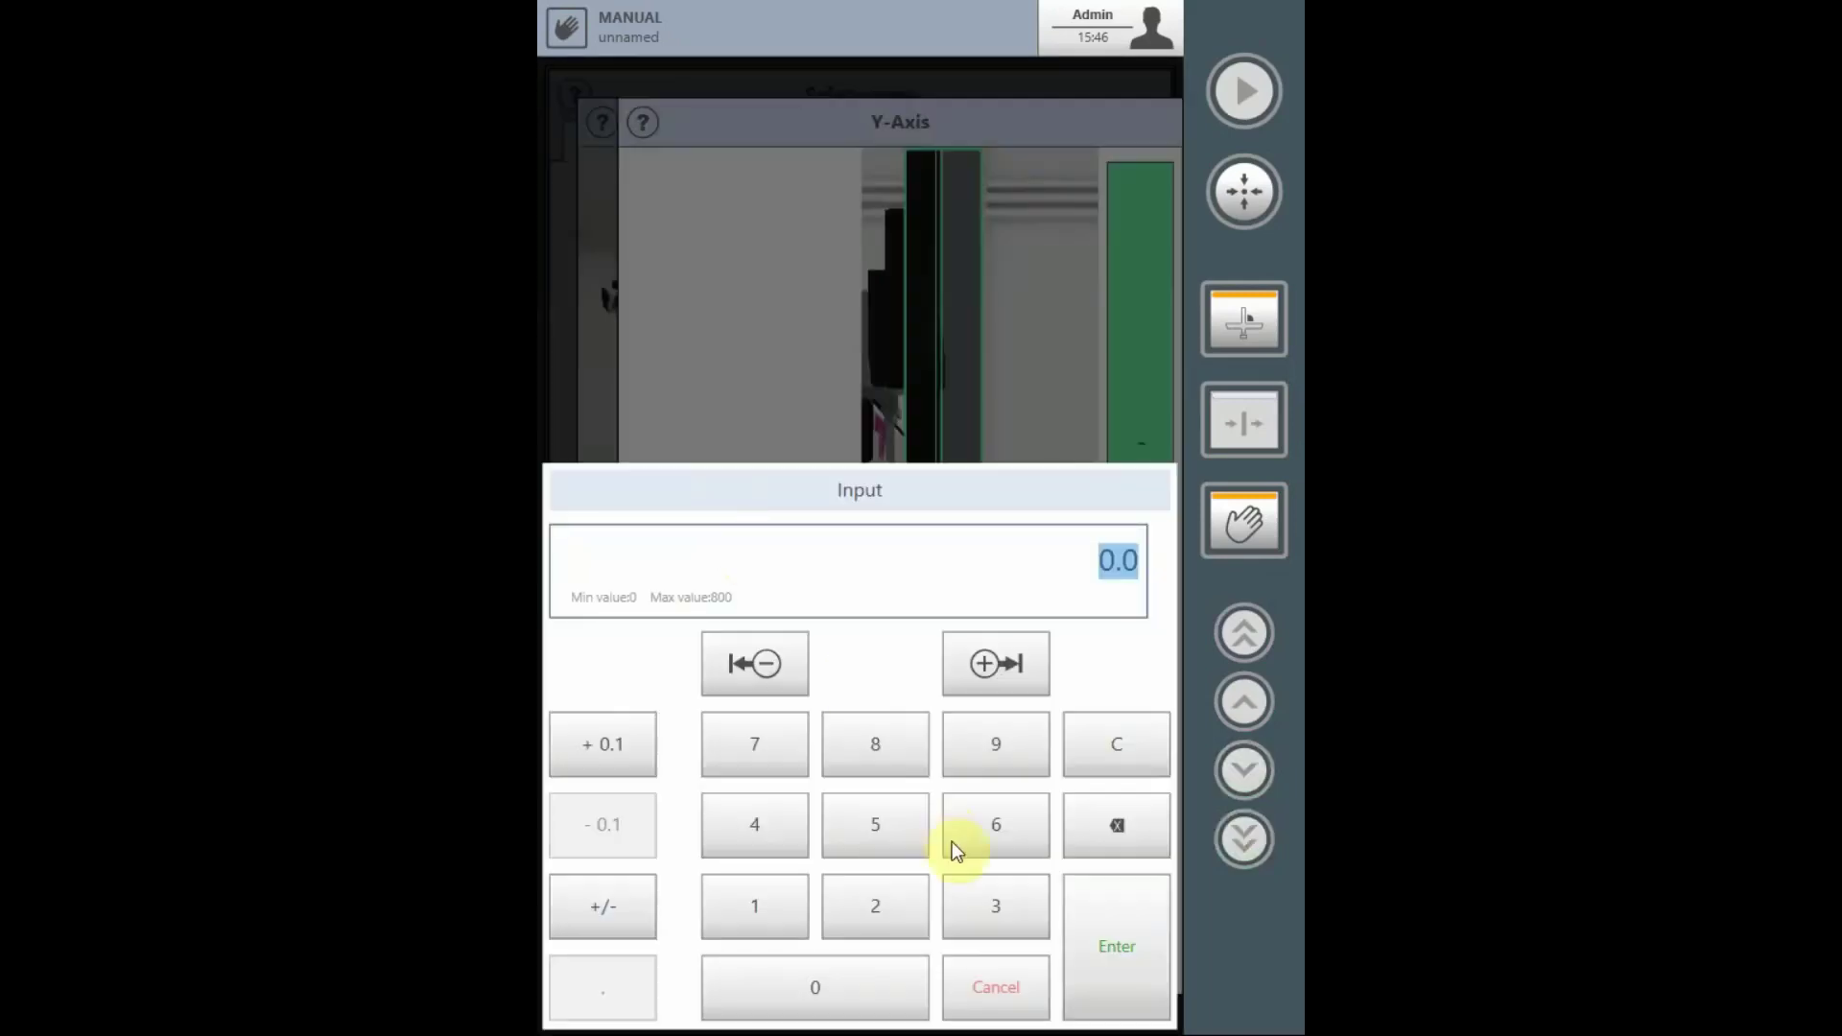
left_click(972, 903)
left_click(852, 975)
left_click(850, 974)
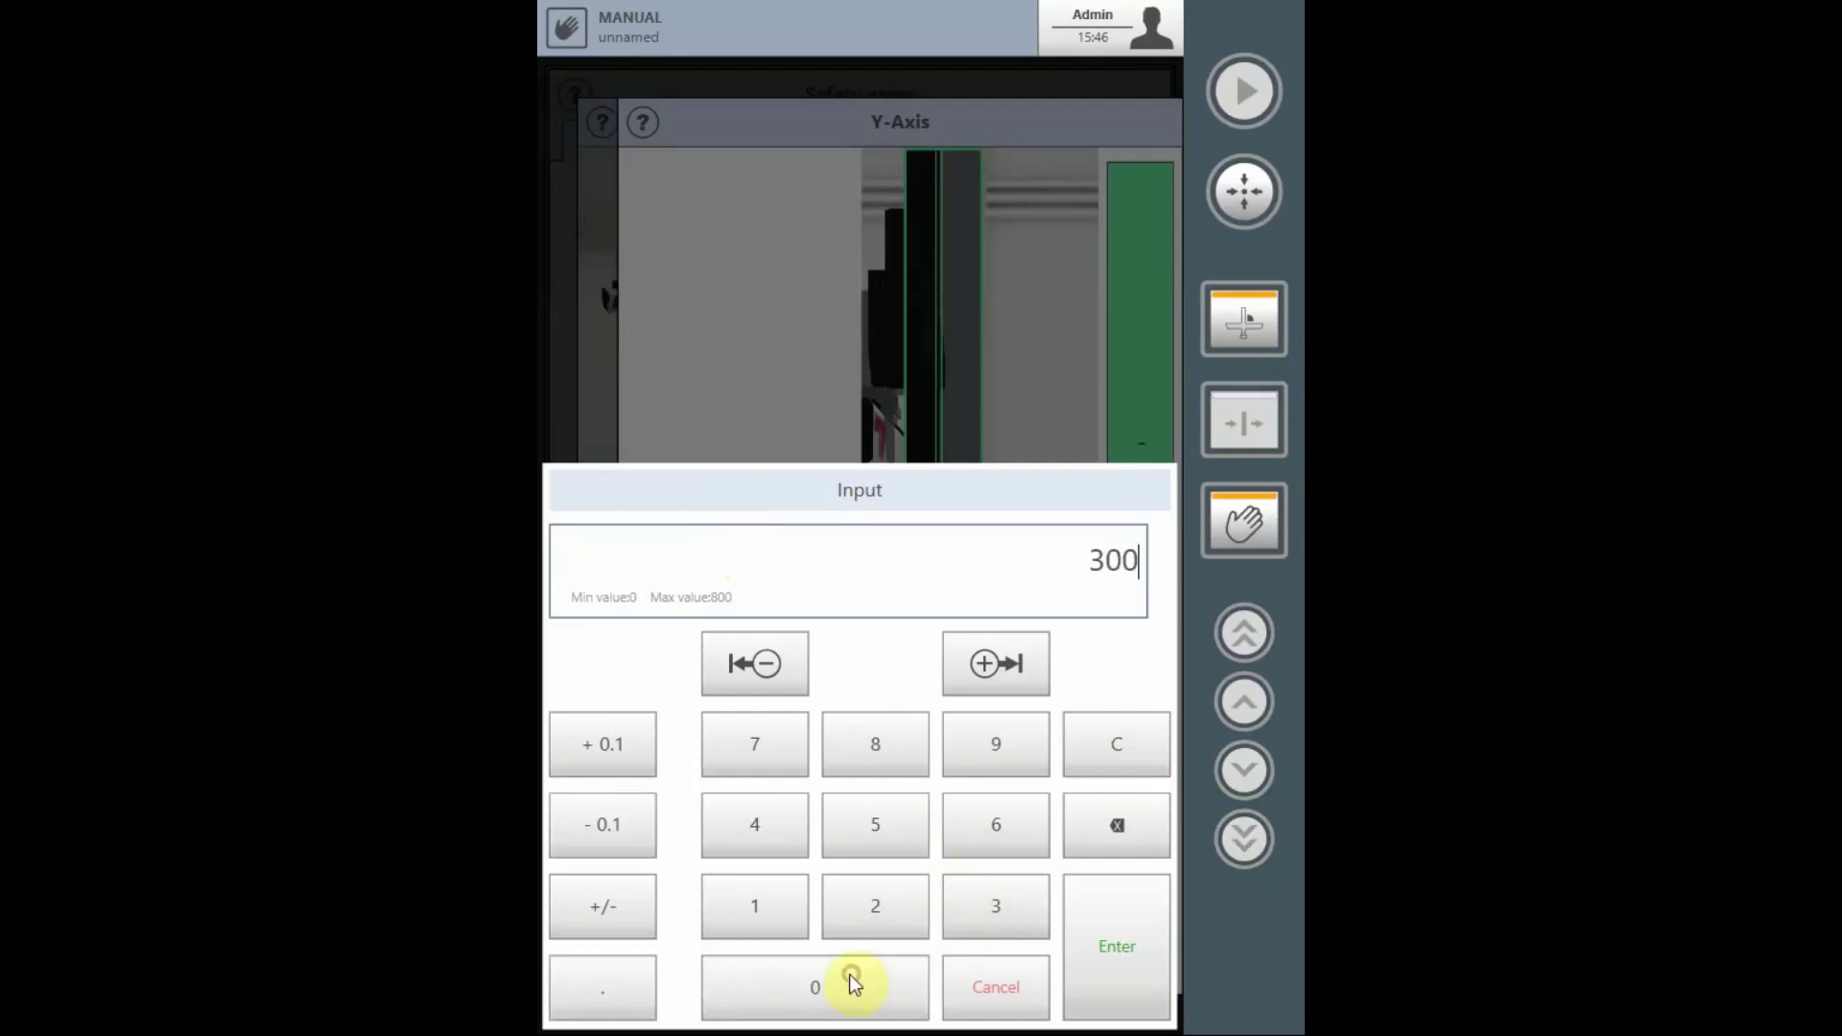
left_click(1101, 966)
left_click(1125, 952)
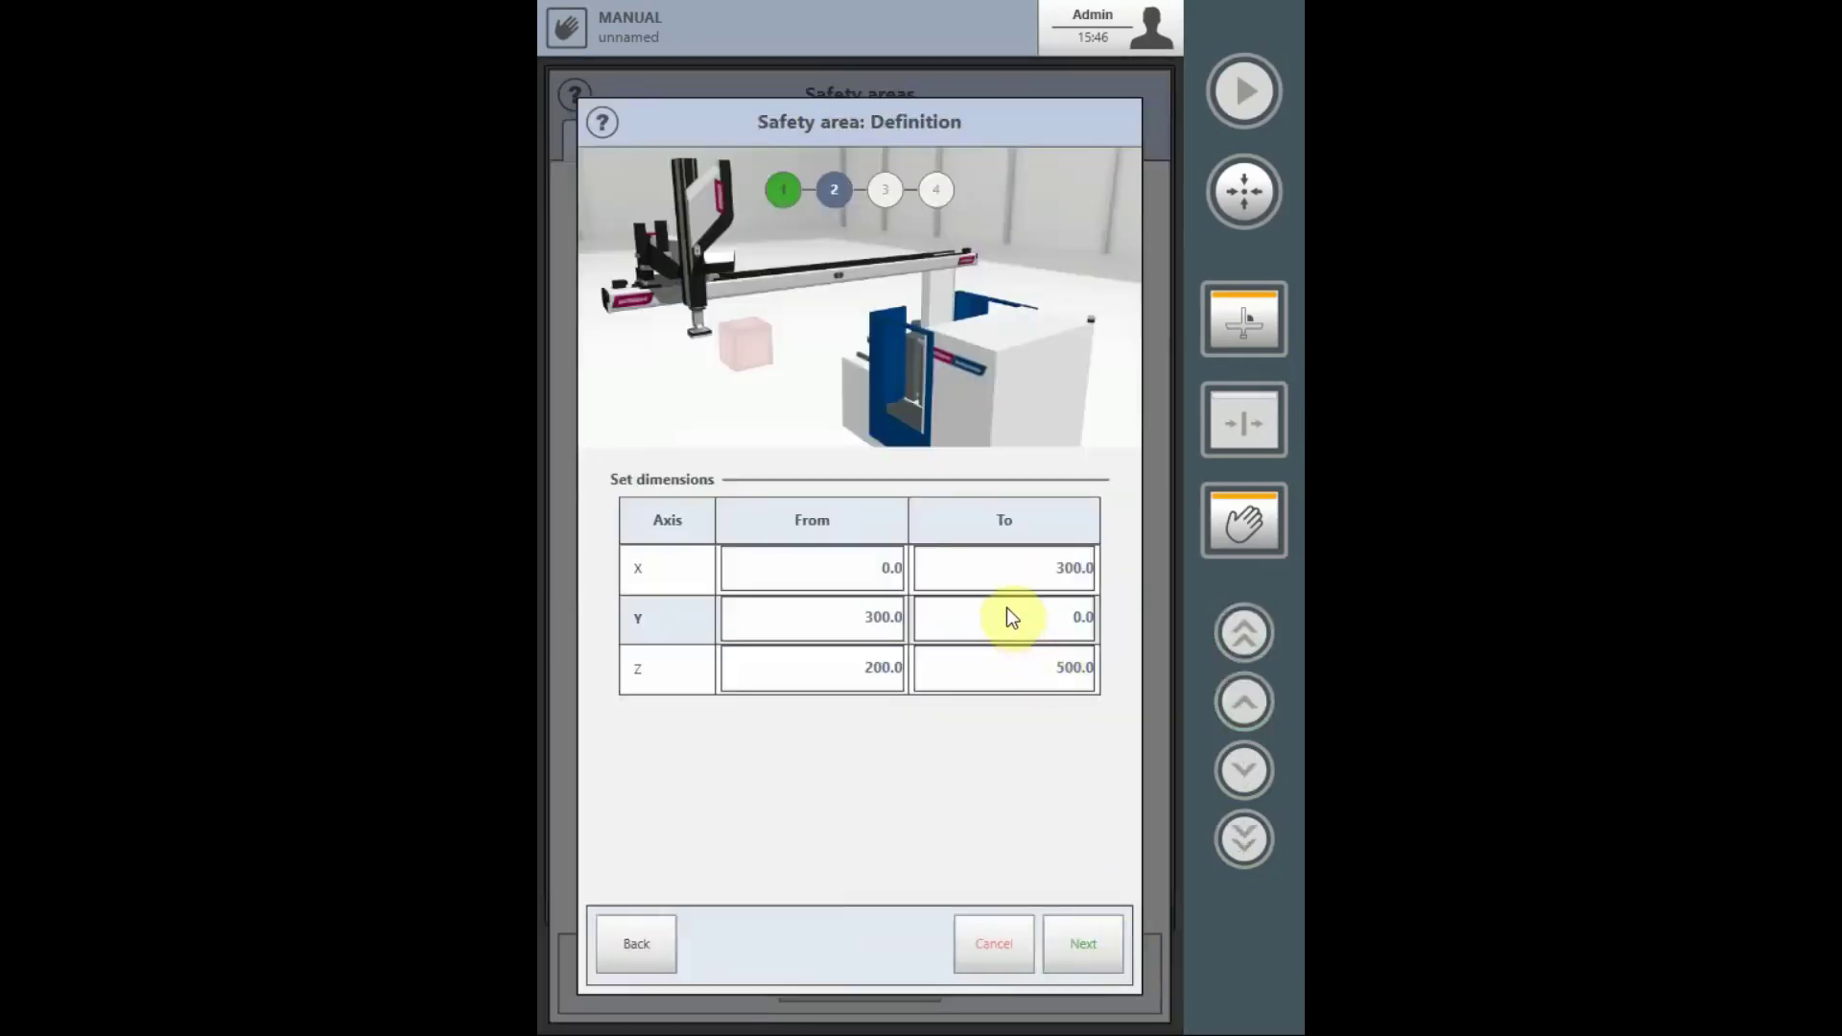
Step: Set the end (To) value of the safety area's Y axis to the plus limit and proceed to the area's options
left_click(986, 623)
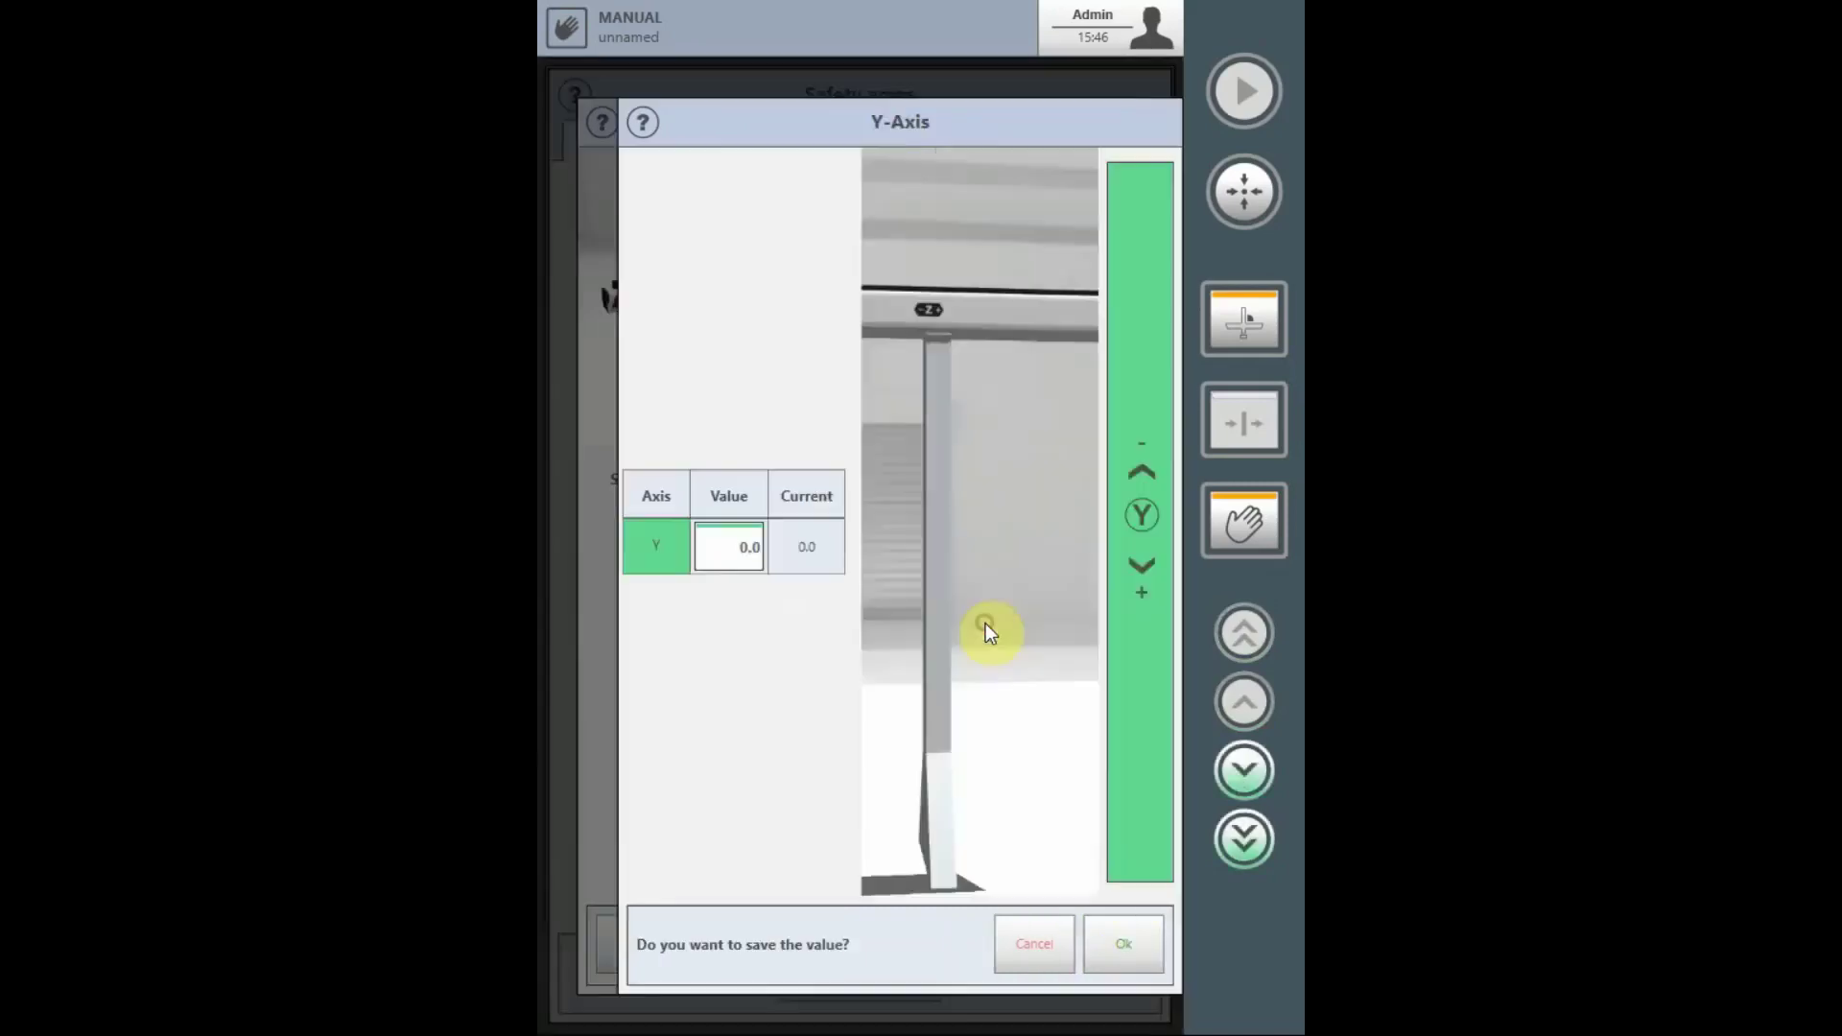
left_click(737, 555)
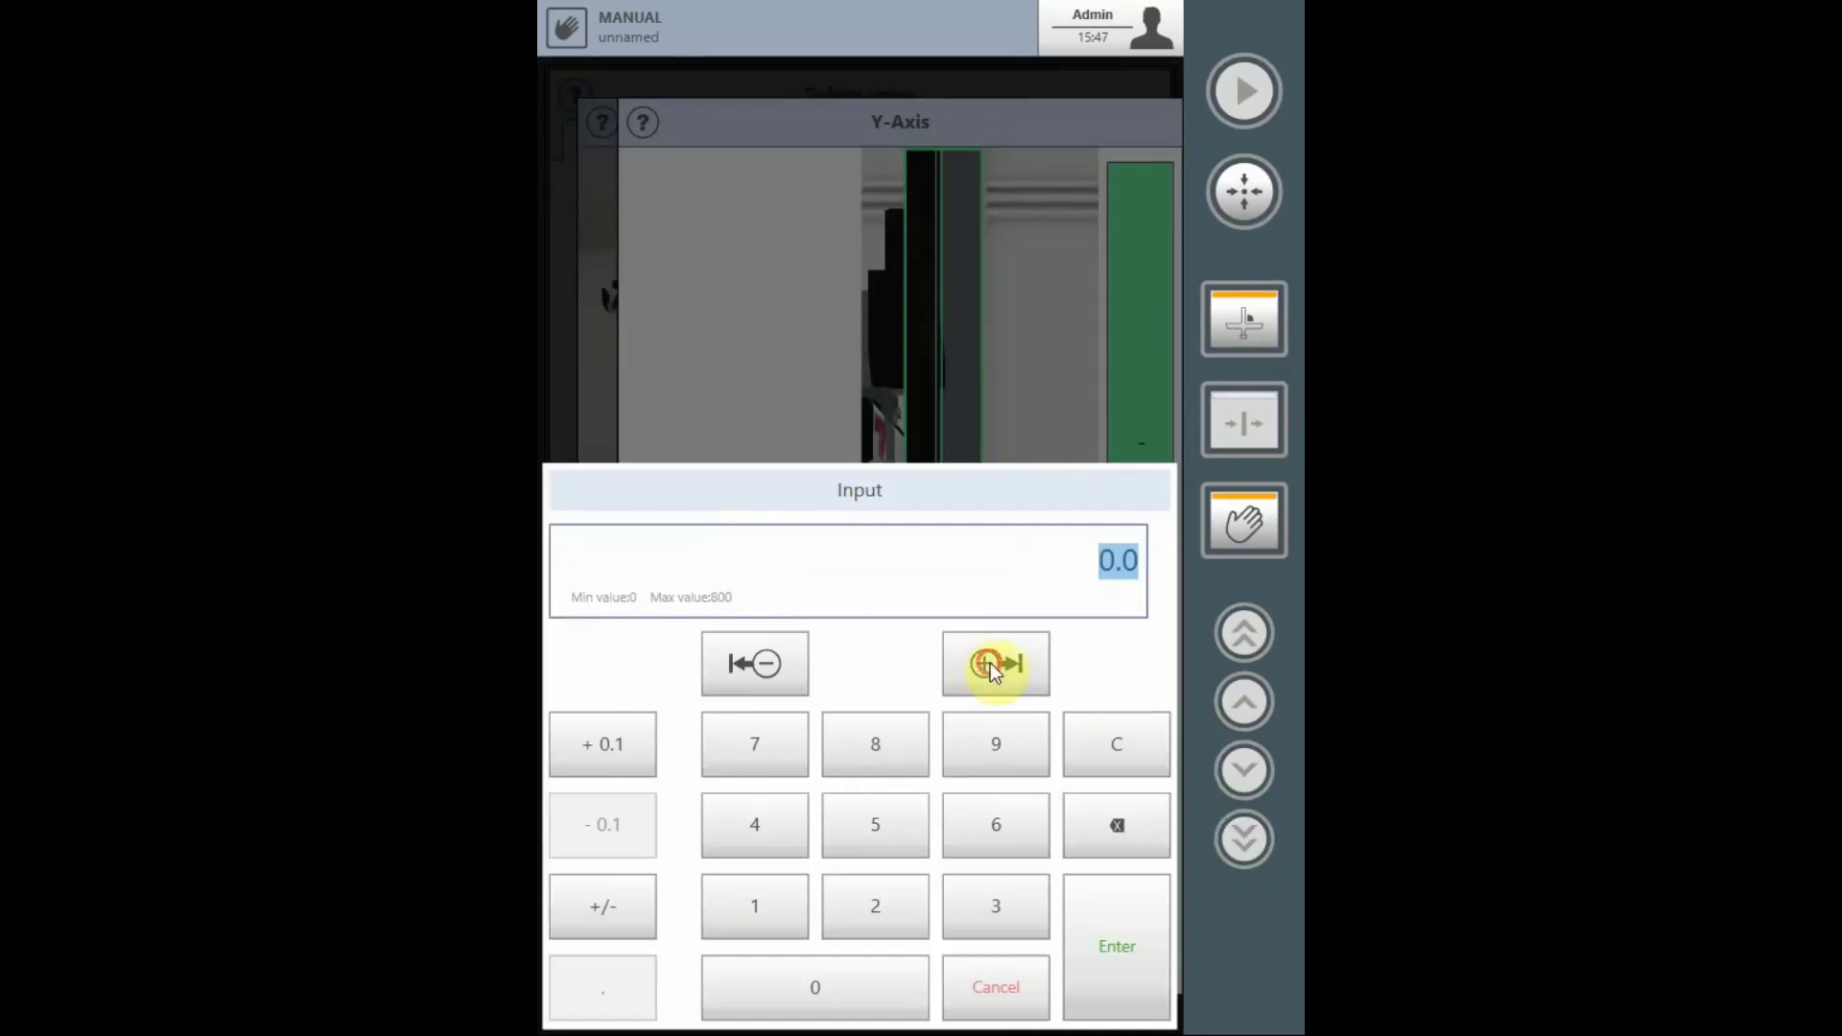
left_click(991, 663)
left_click(1122, 930)
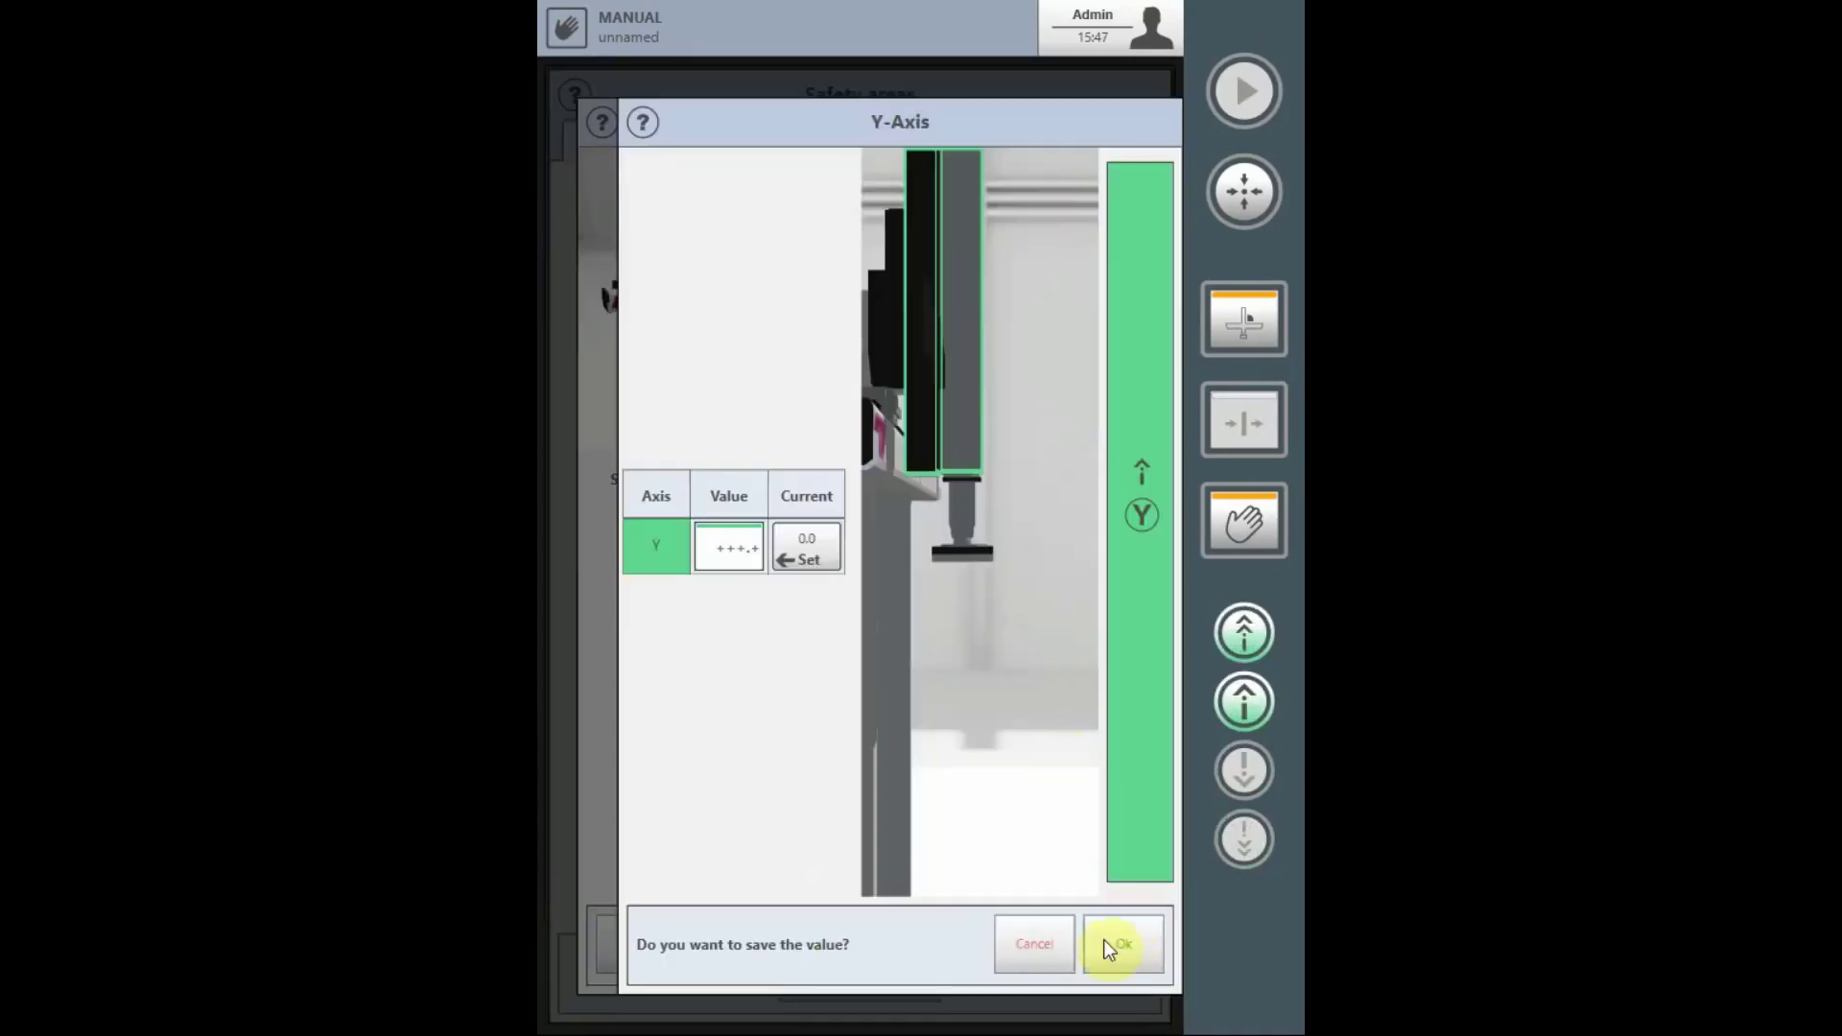
left_click(1118, 946)
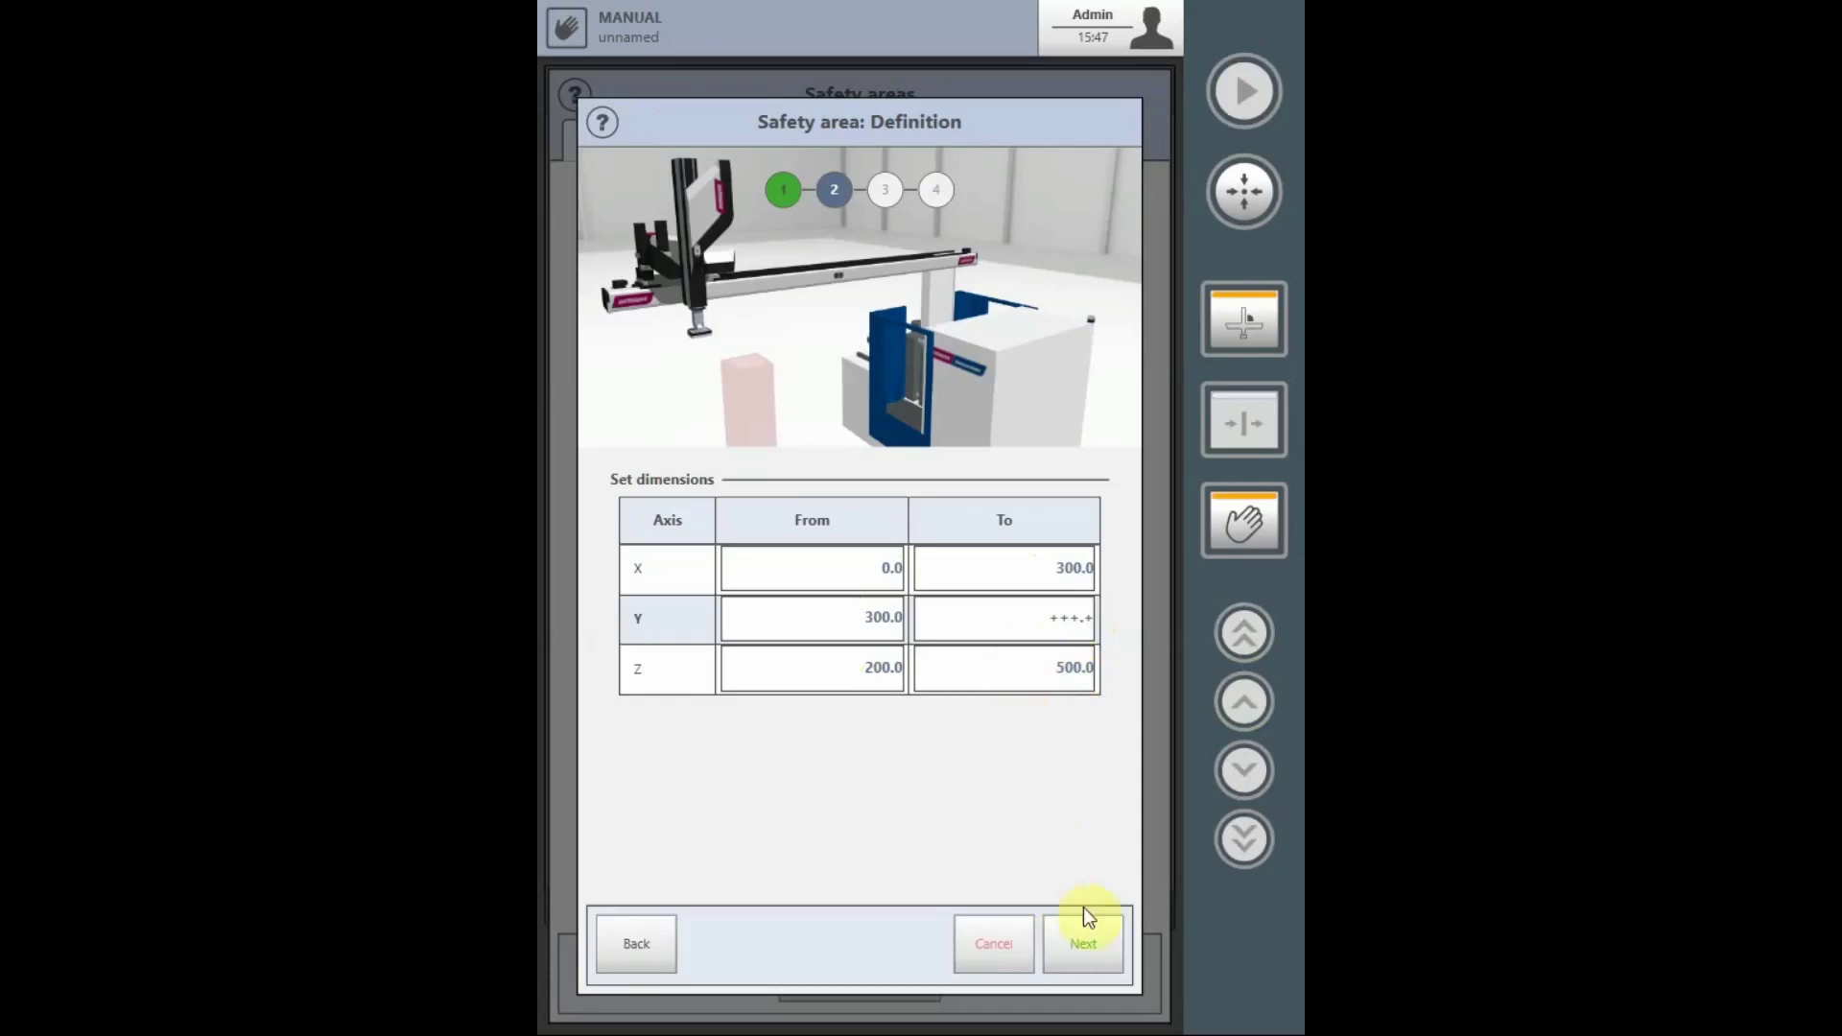
left_click(1088, 936)
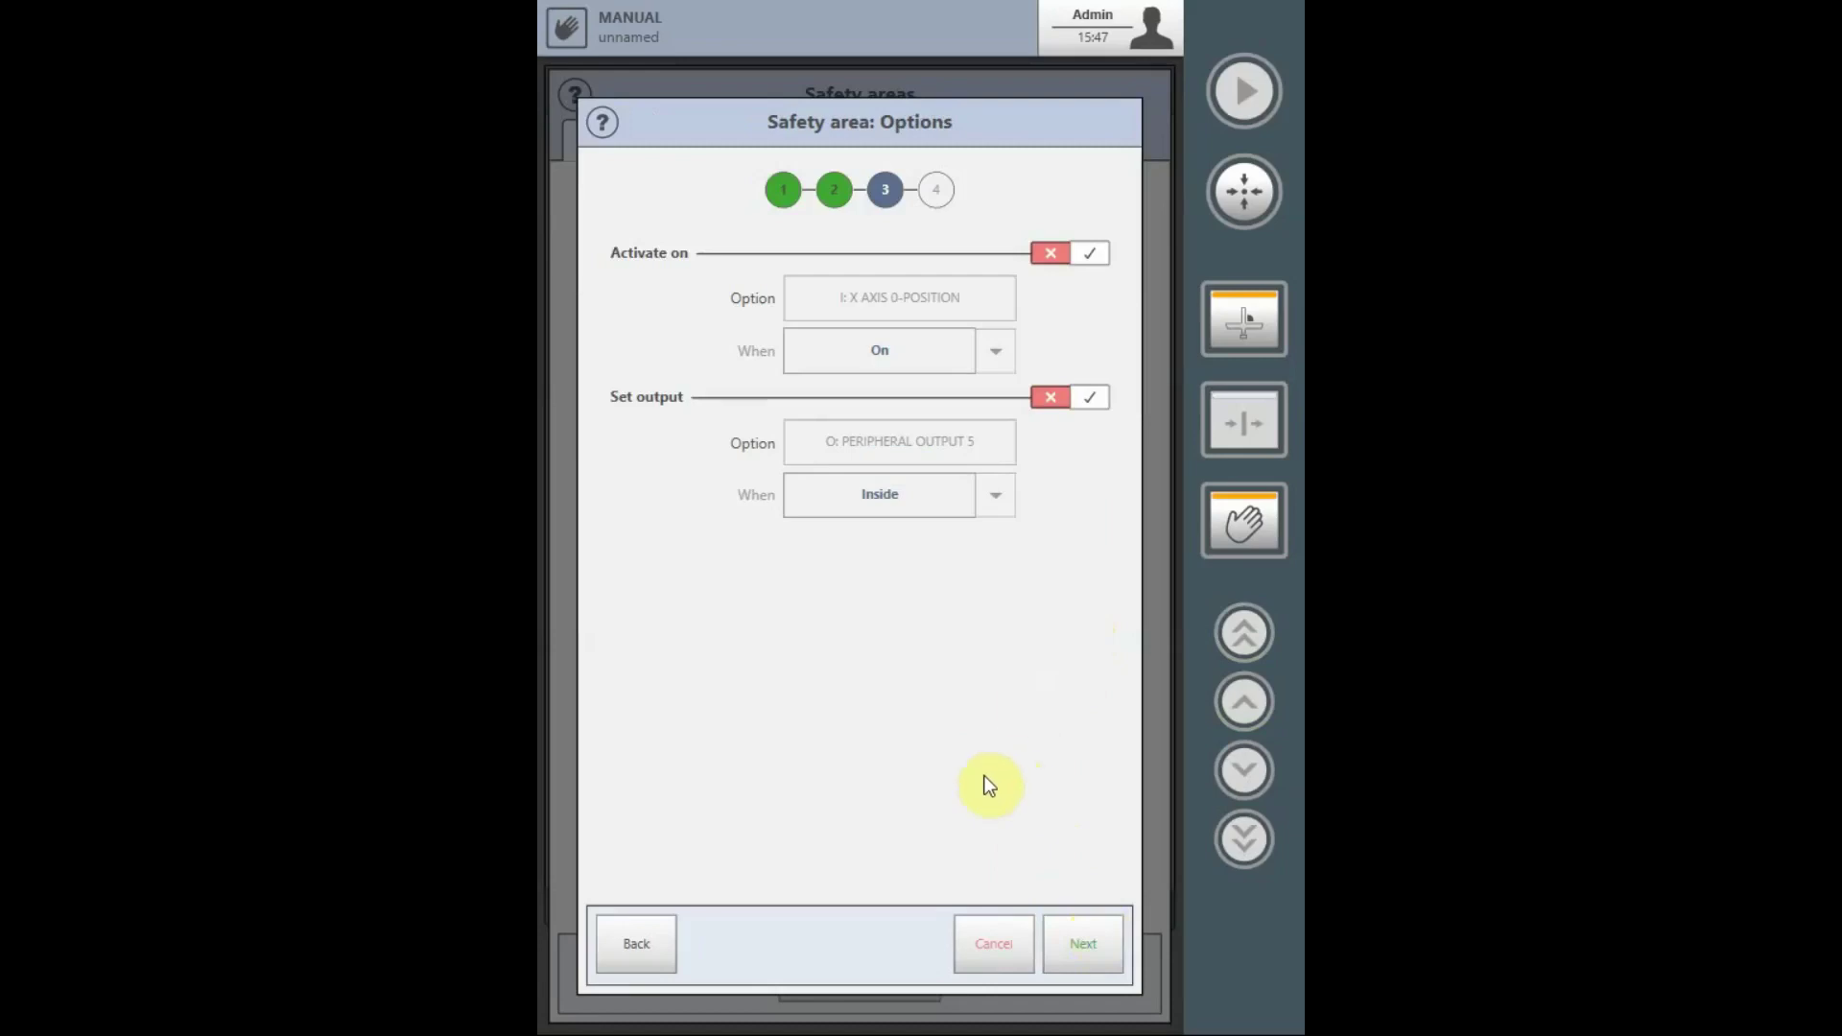
Step: Enable the Activate on condition and browse its list of selectable inputs without choosing a different one
left_click(1094, 255)
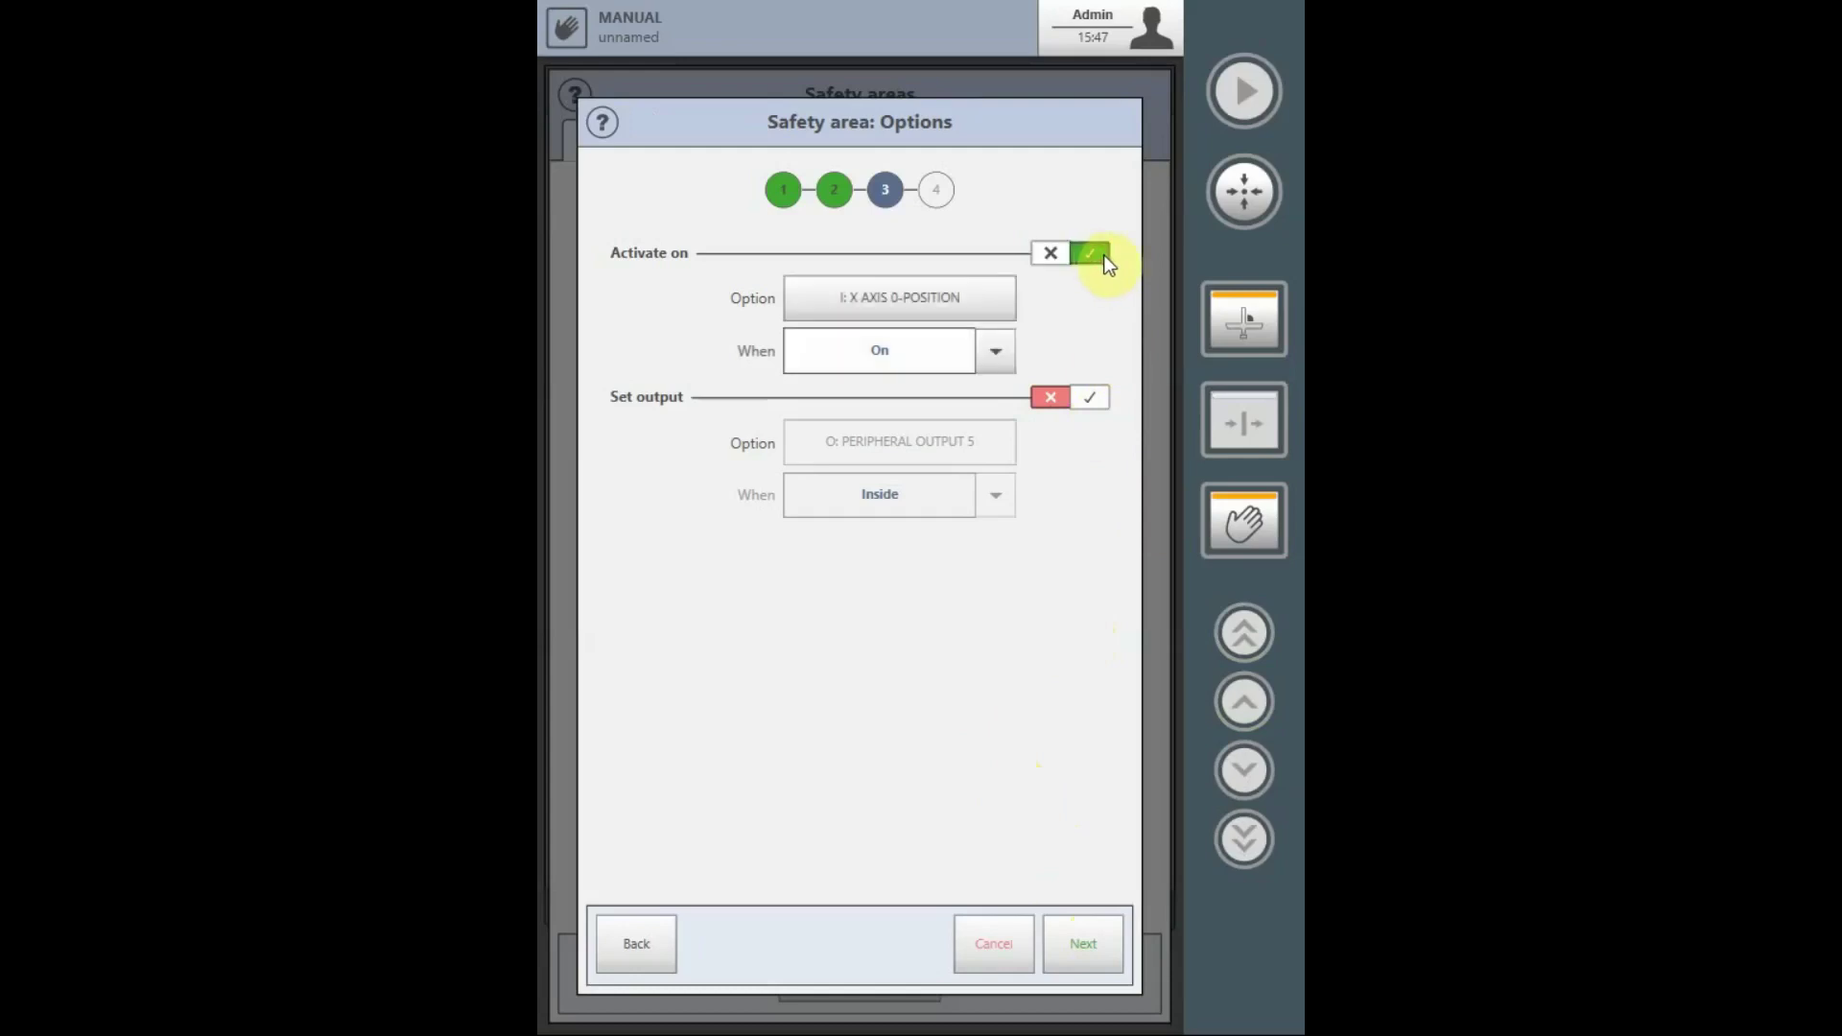
left_click(873, 302)
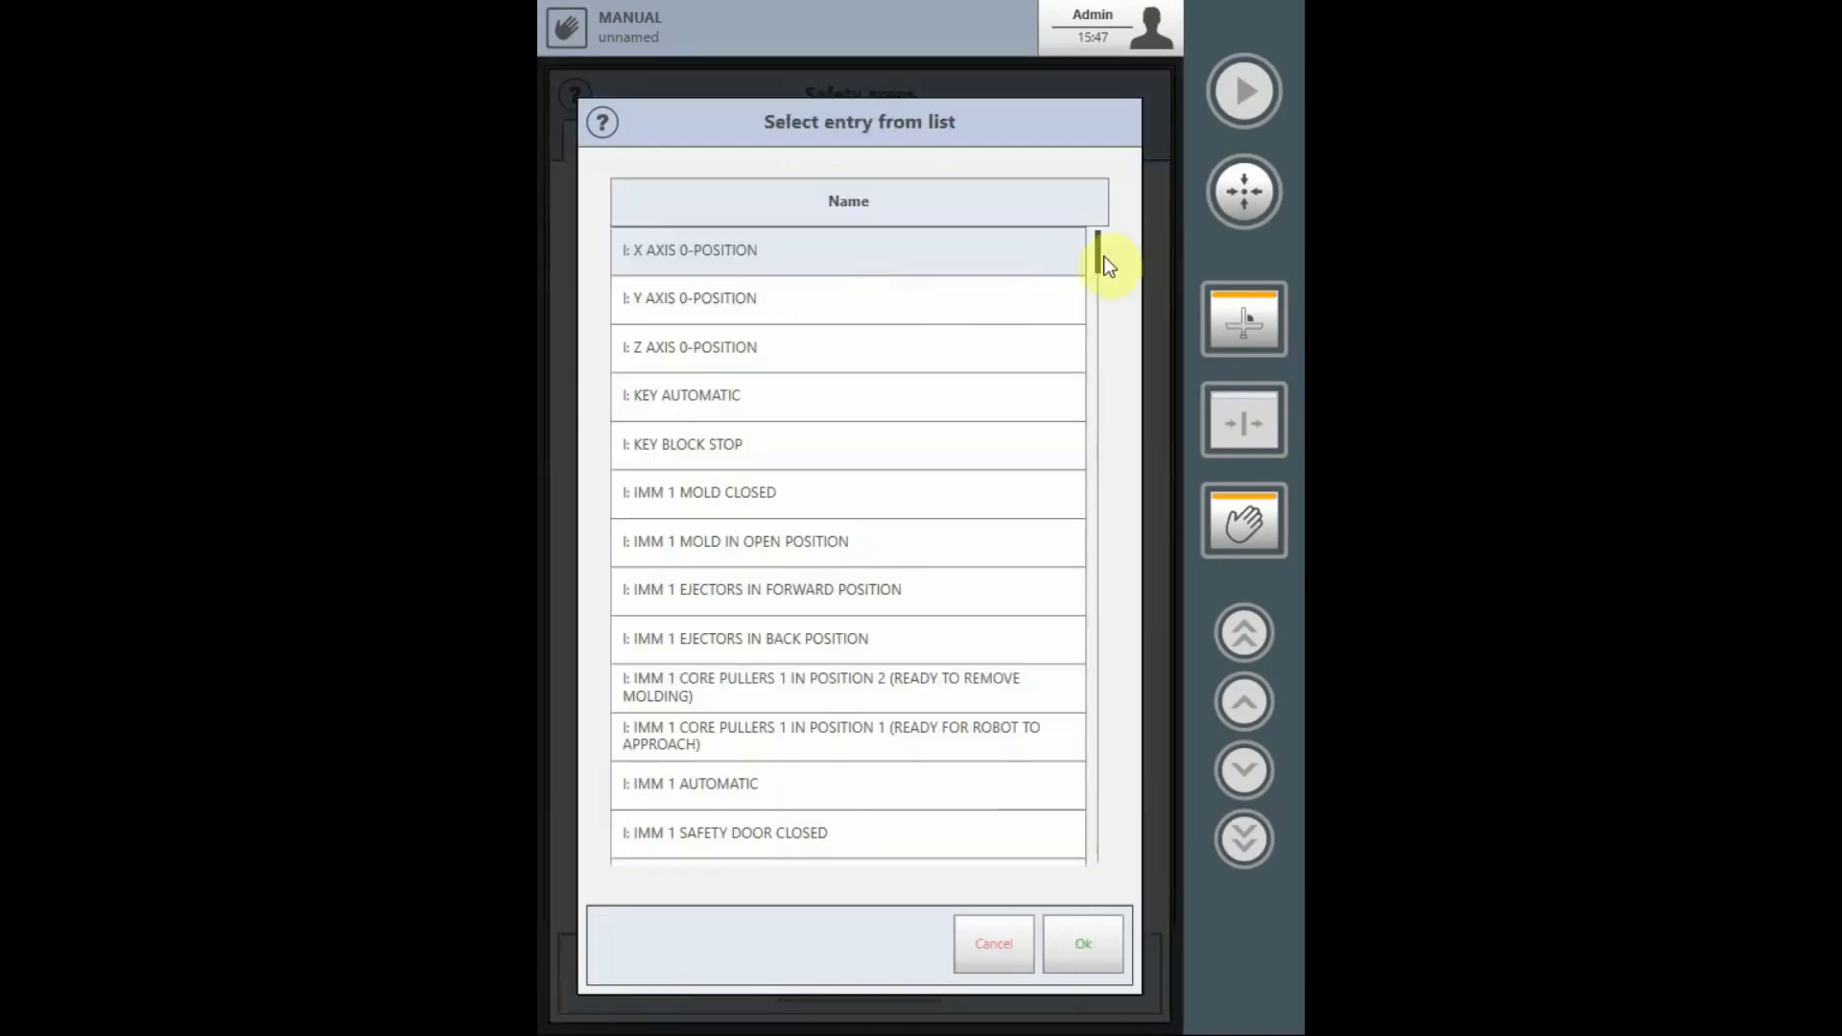
left_click_drag(1096, 255, 1096, 336)
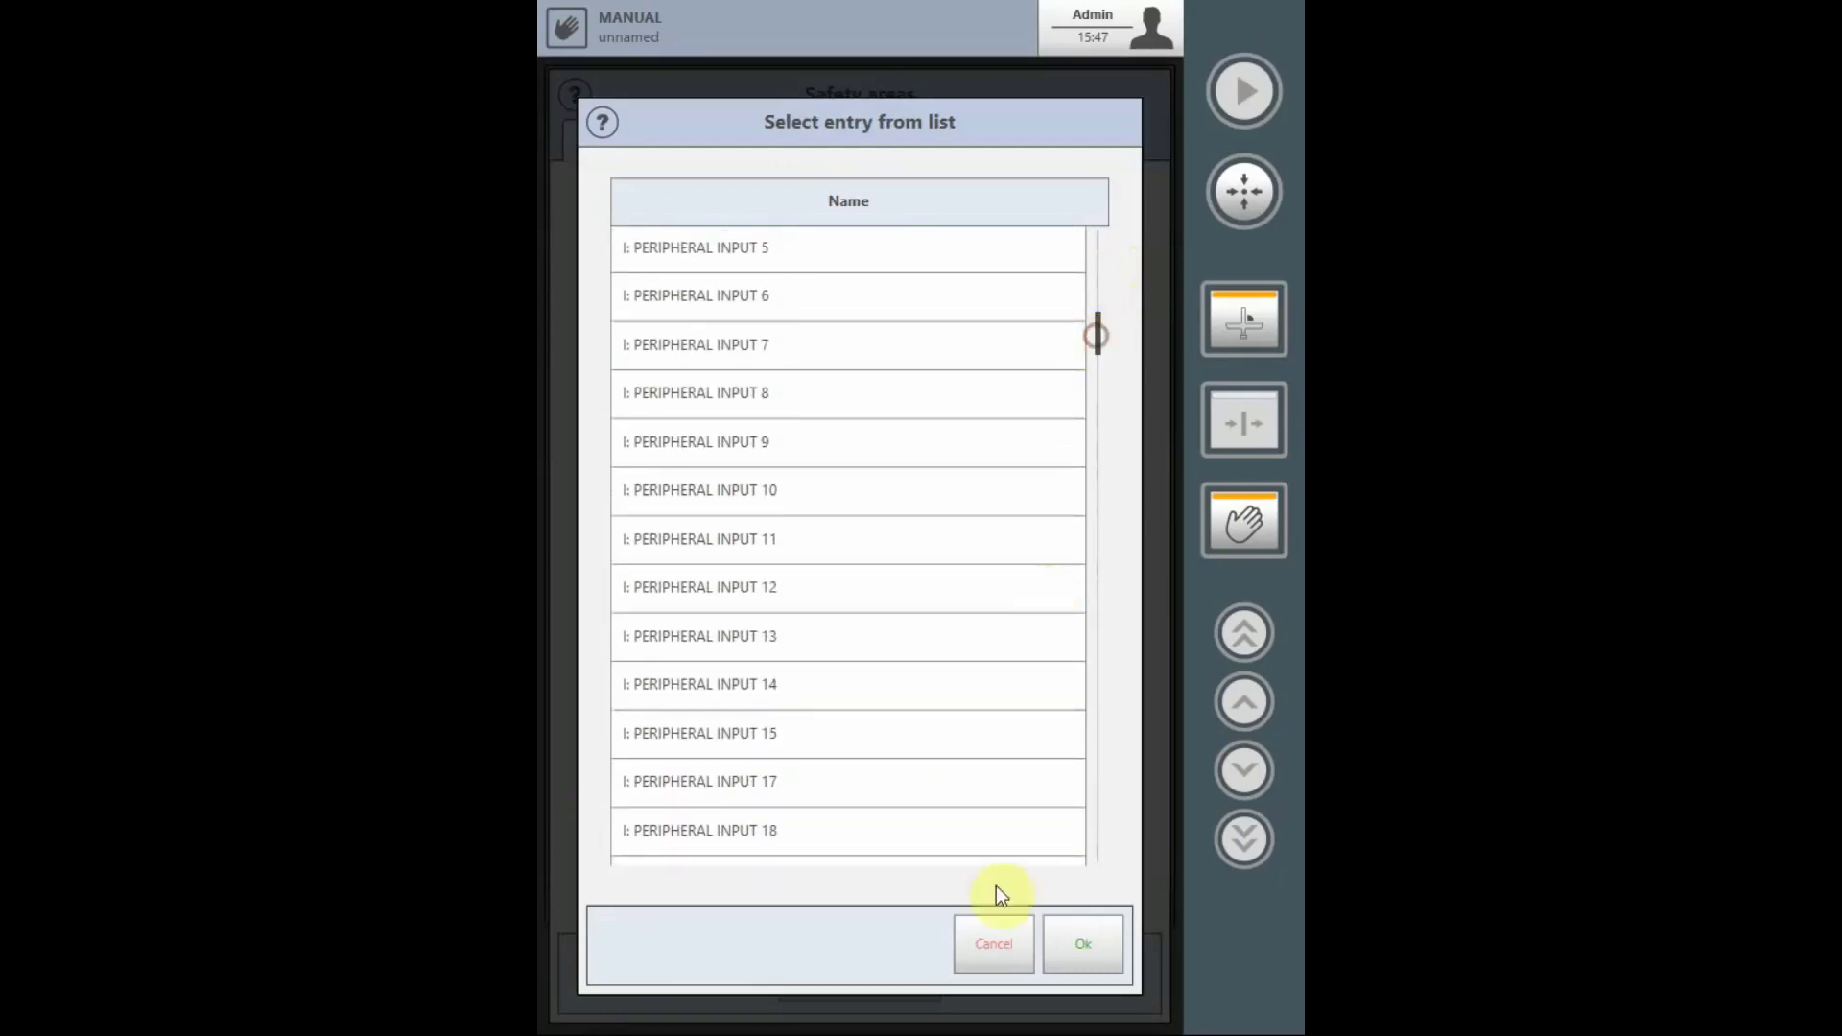
left_click(994, 949)
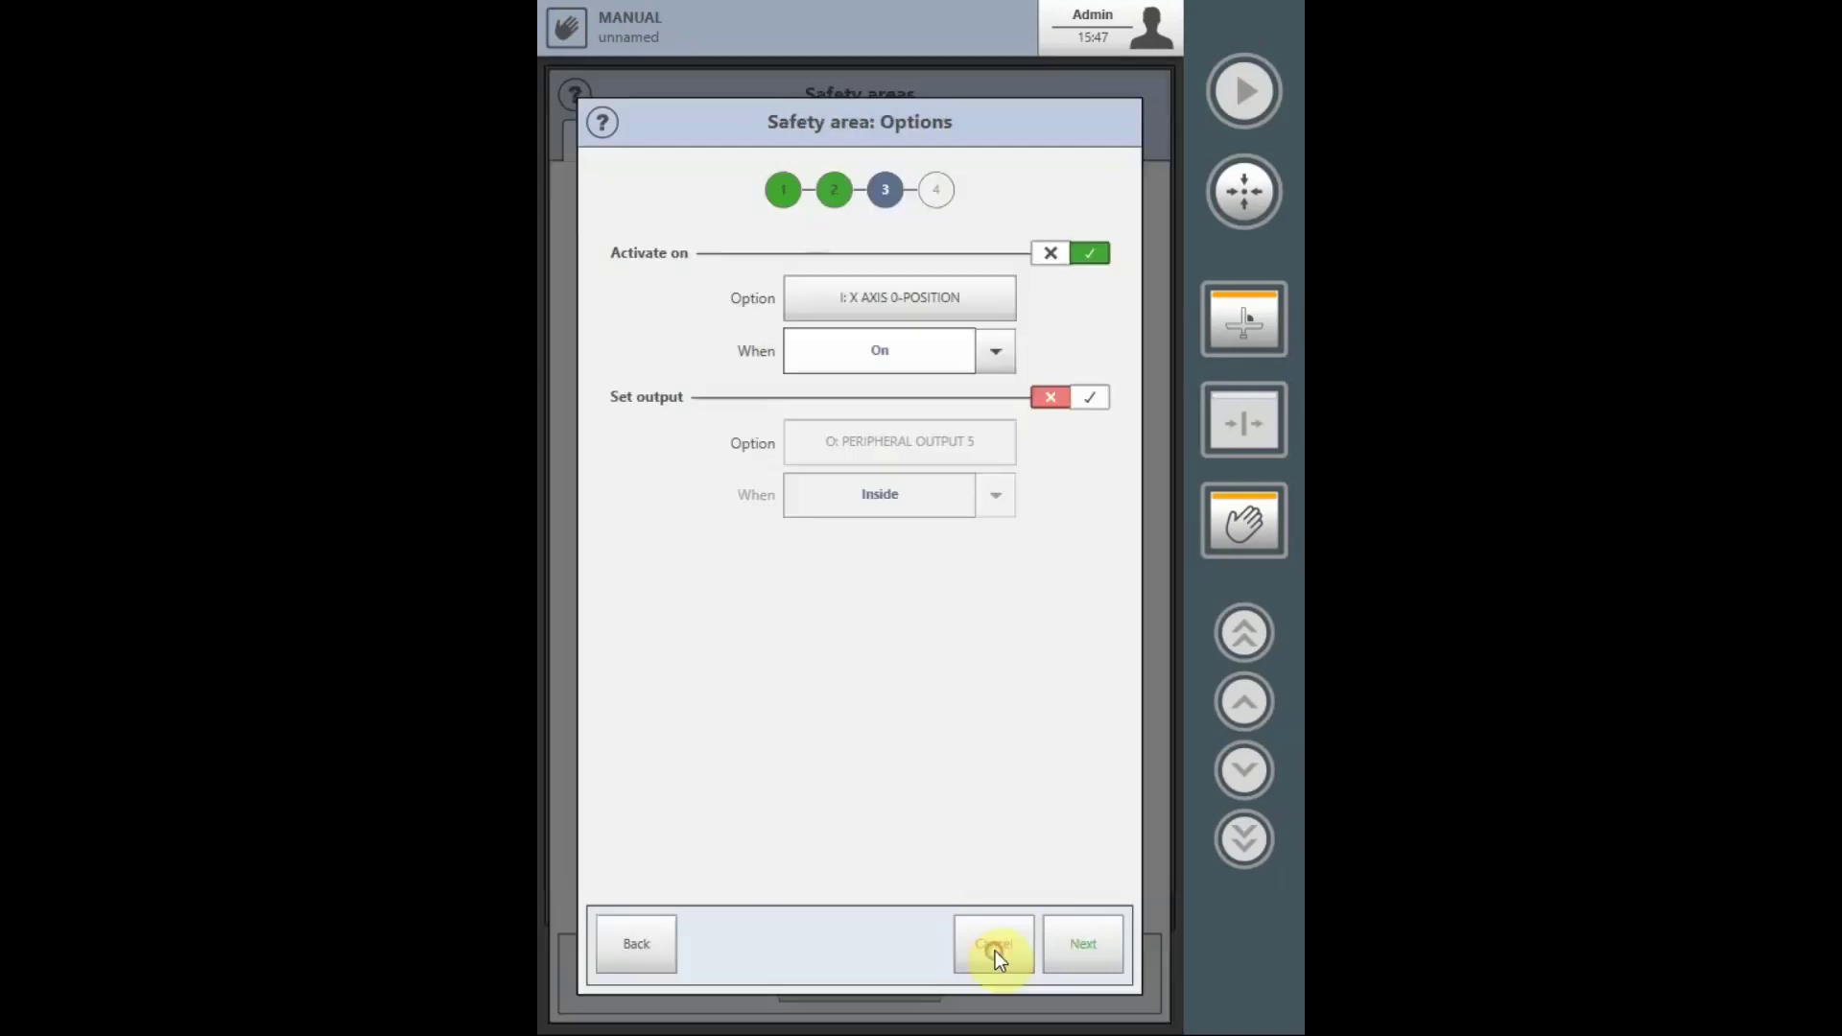
Step: Review the When choices of the Activate on condition and disable Activate on for the safety area
left_click(994, 358)
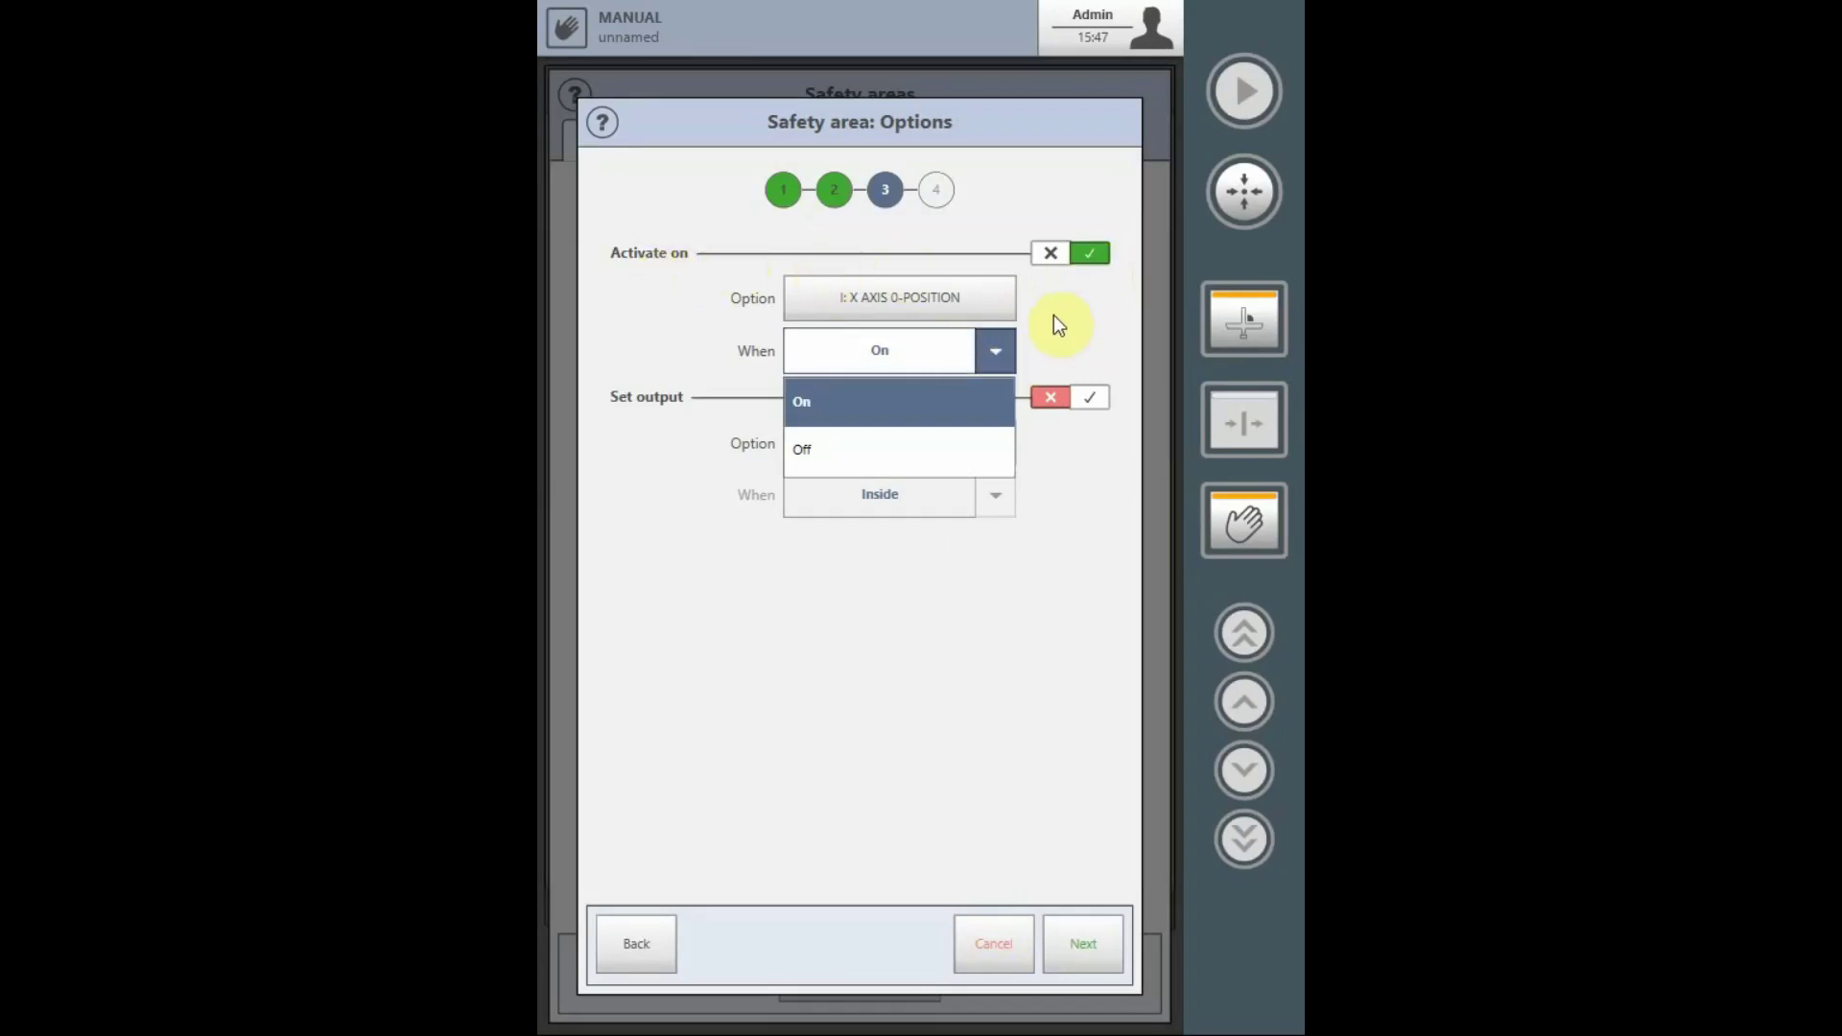
left_click(1050, 254)
left_click(1043, 256)
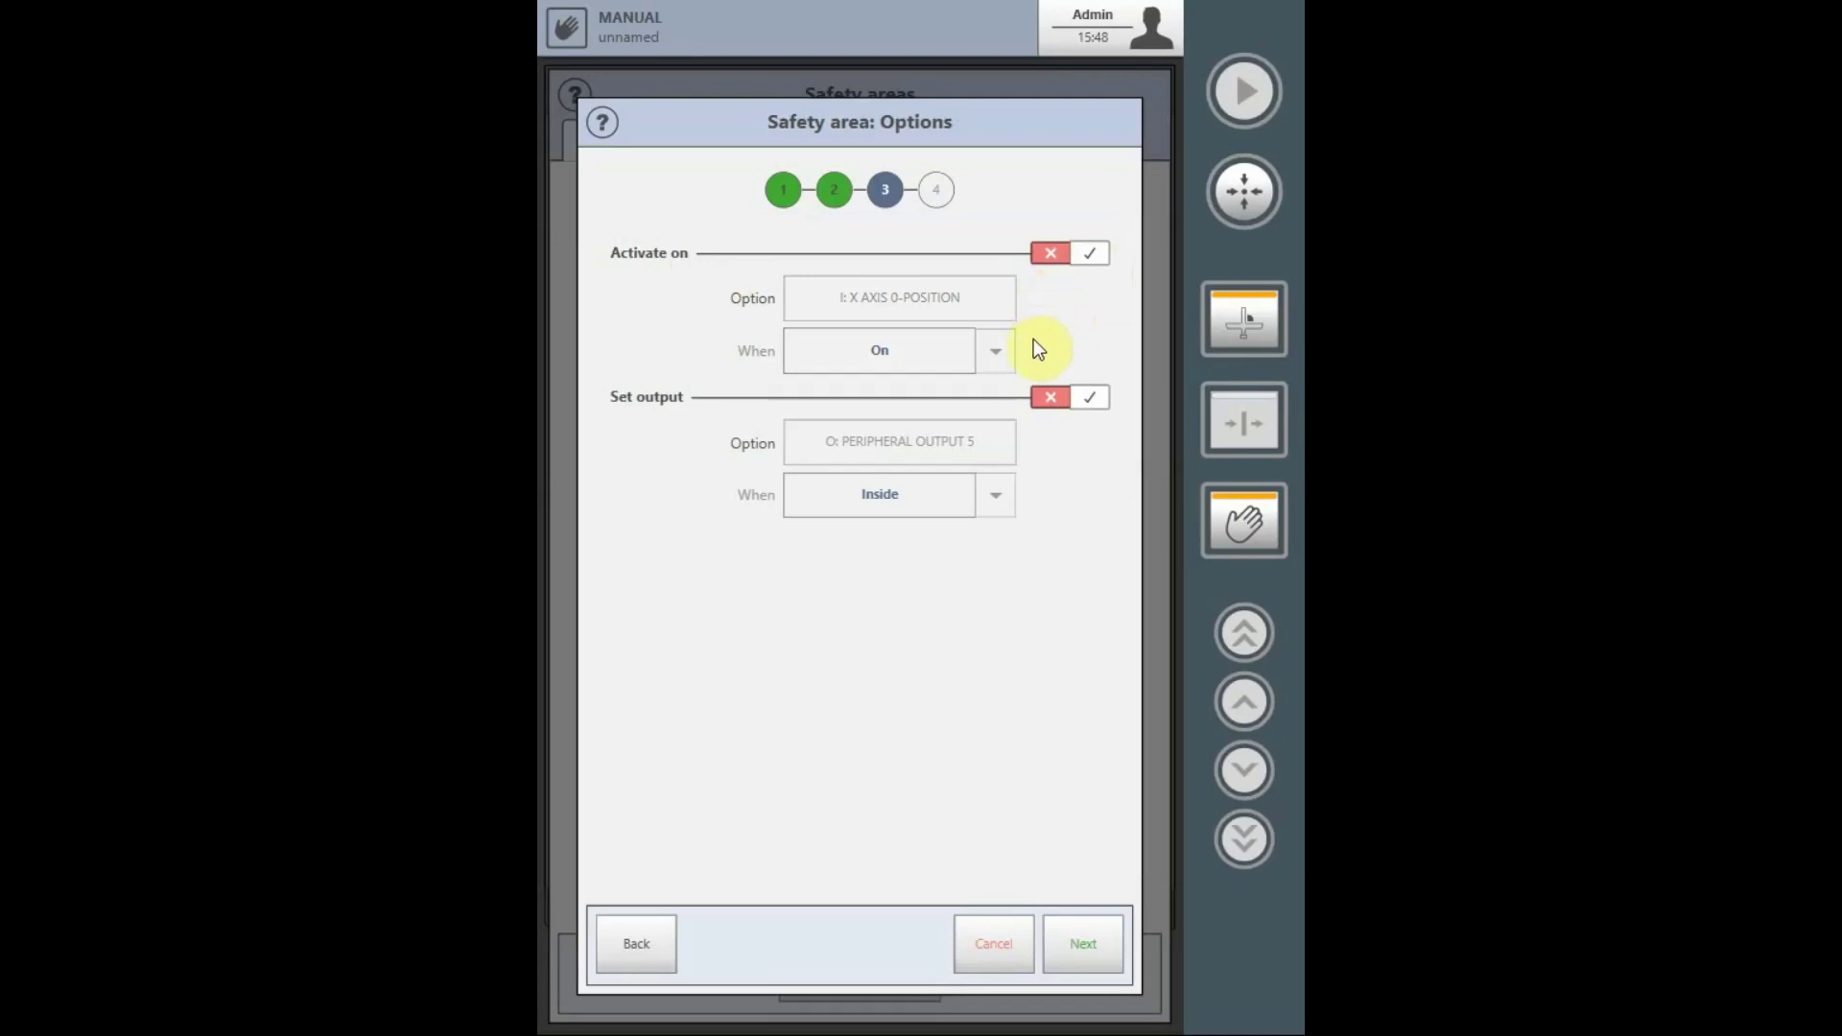
Step: Enable Set output, browse its selectable outputs and its When choices, and disable Set output again
left_click(1091, 396)
left_click(954, 441)
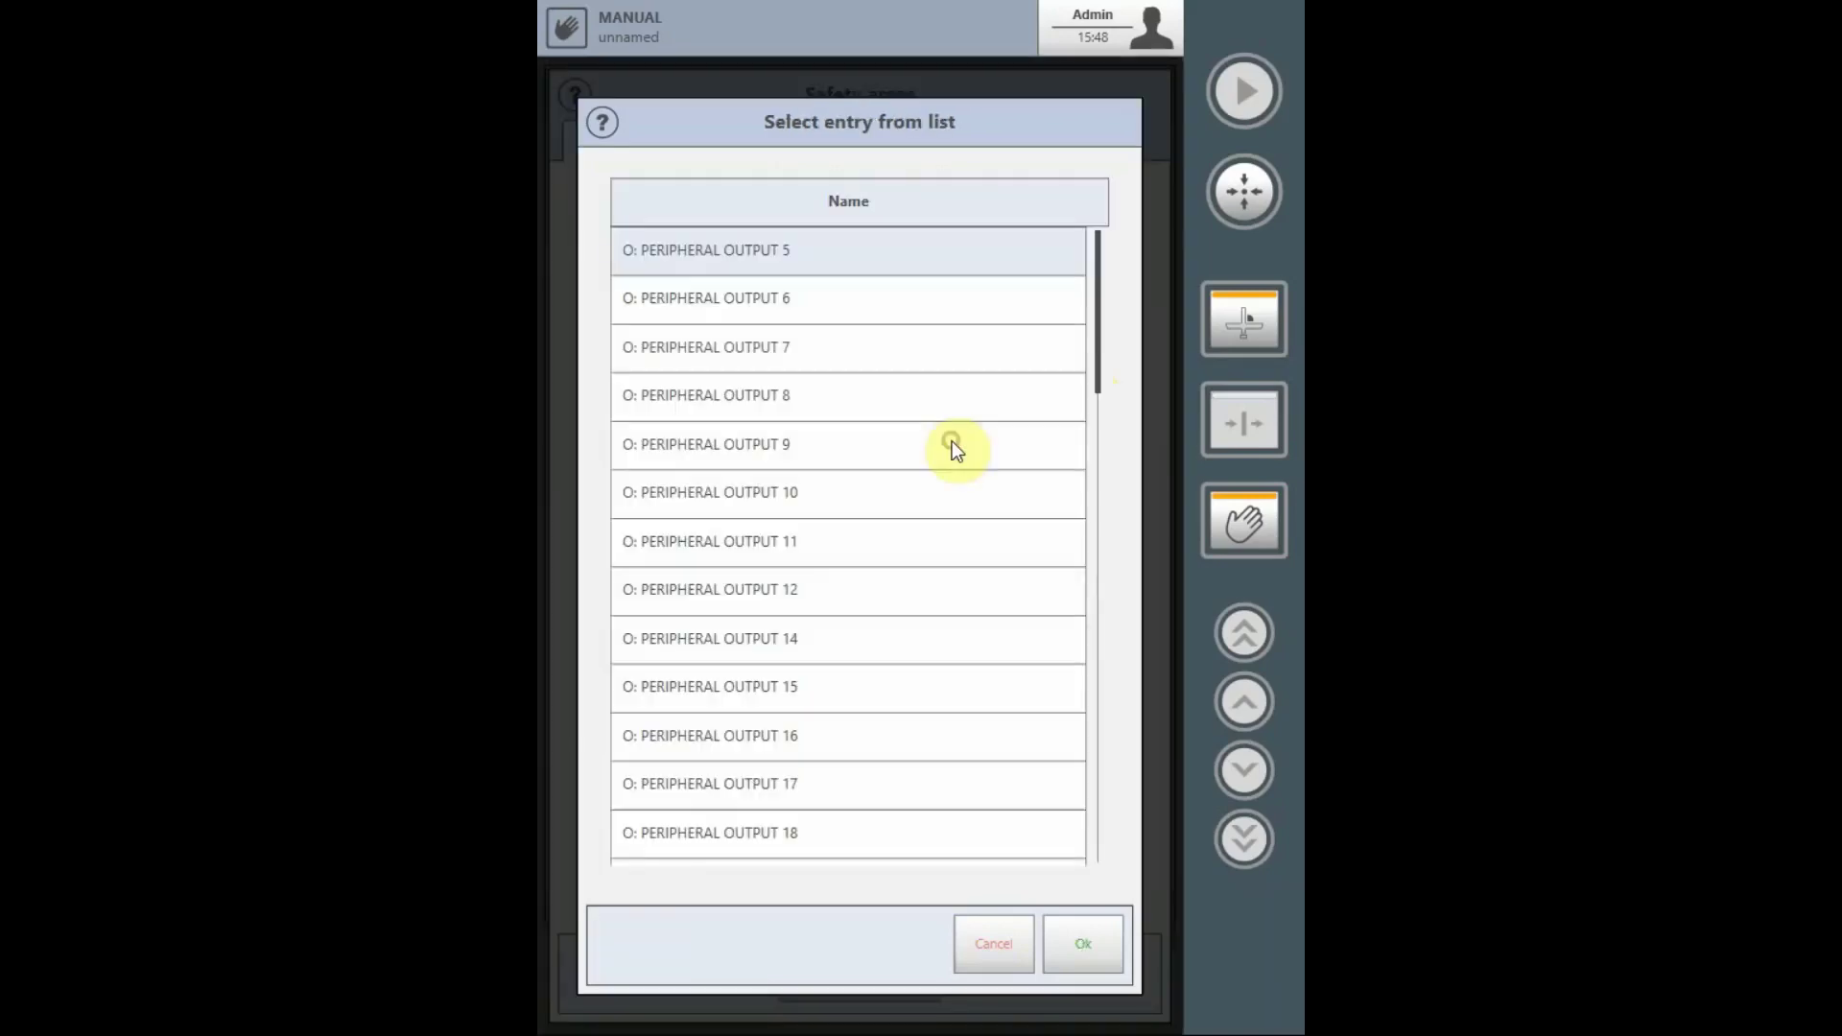
left_click_drag(1101, 365, 1071, 829)
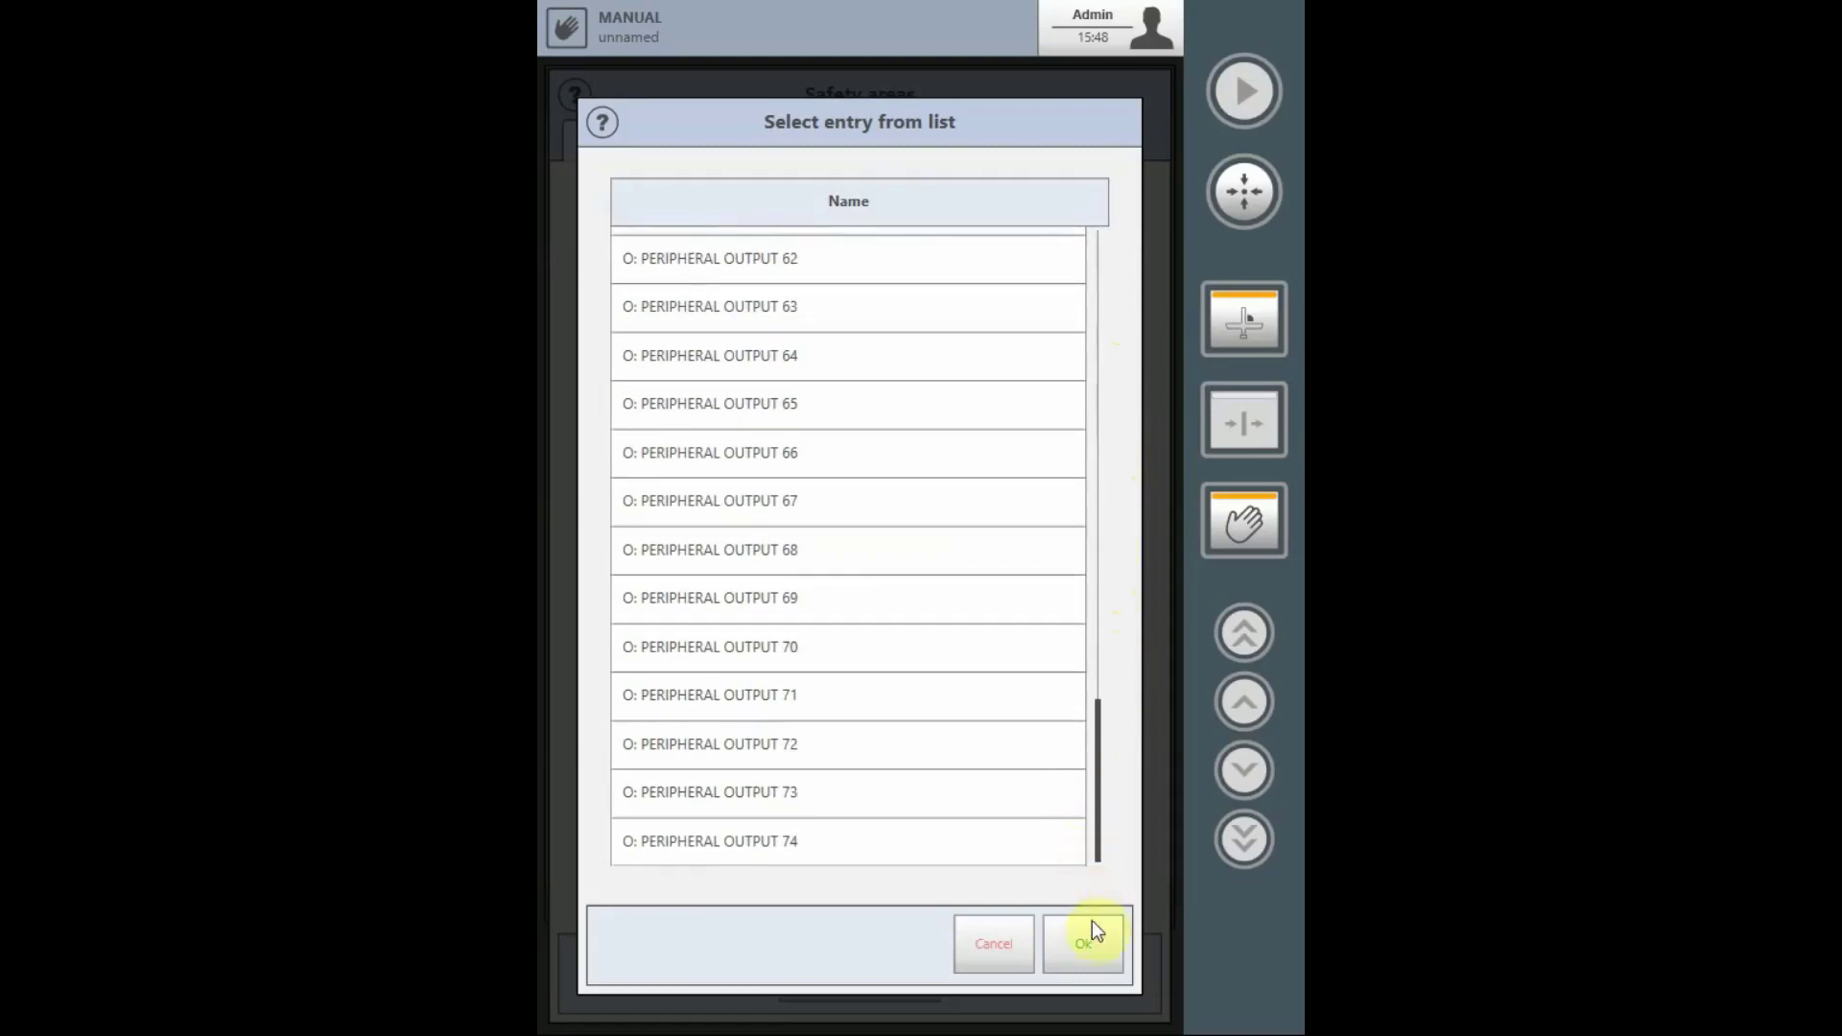
left_click(997, 949)
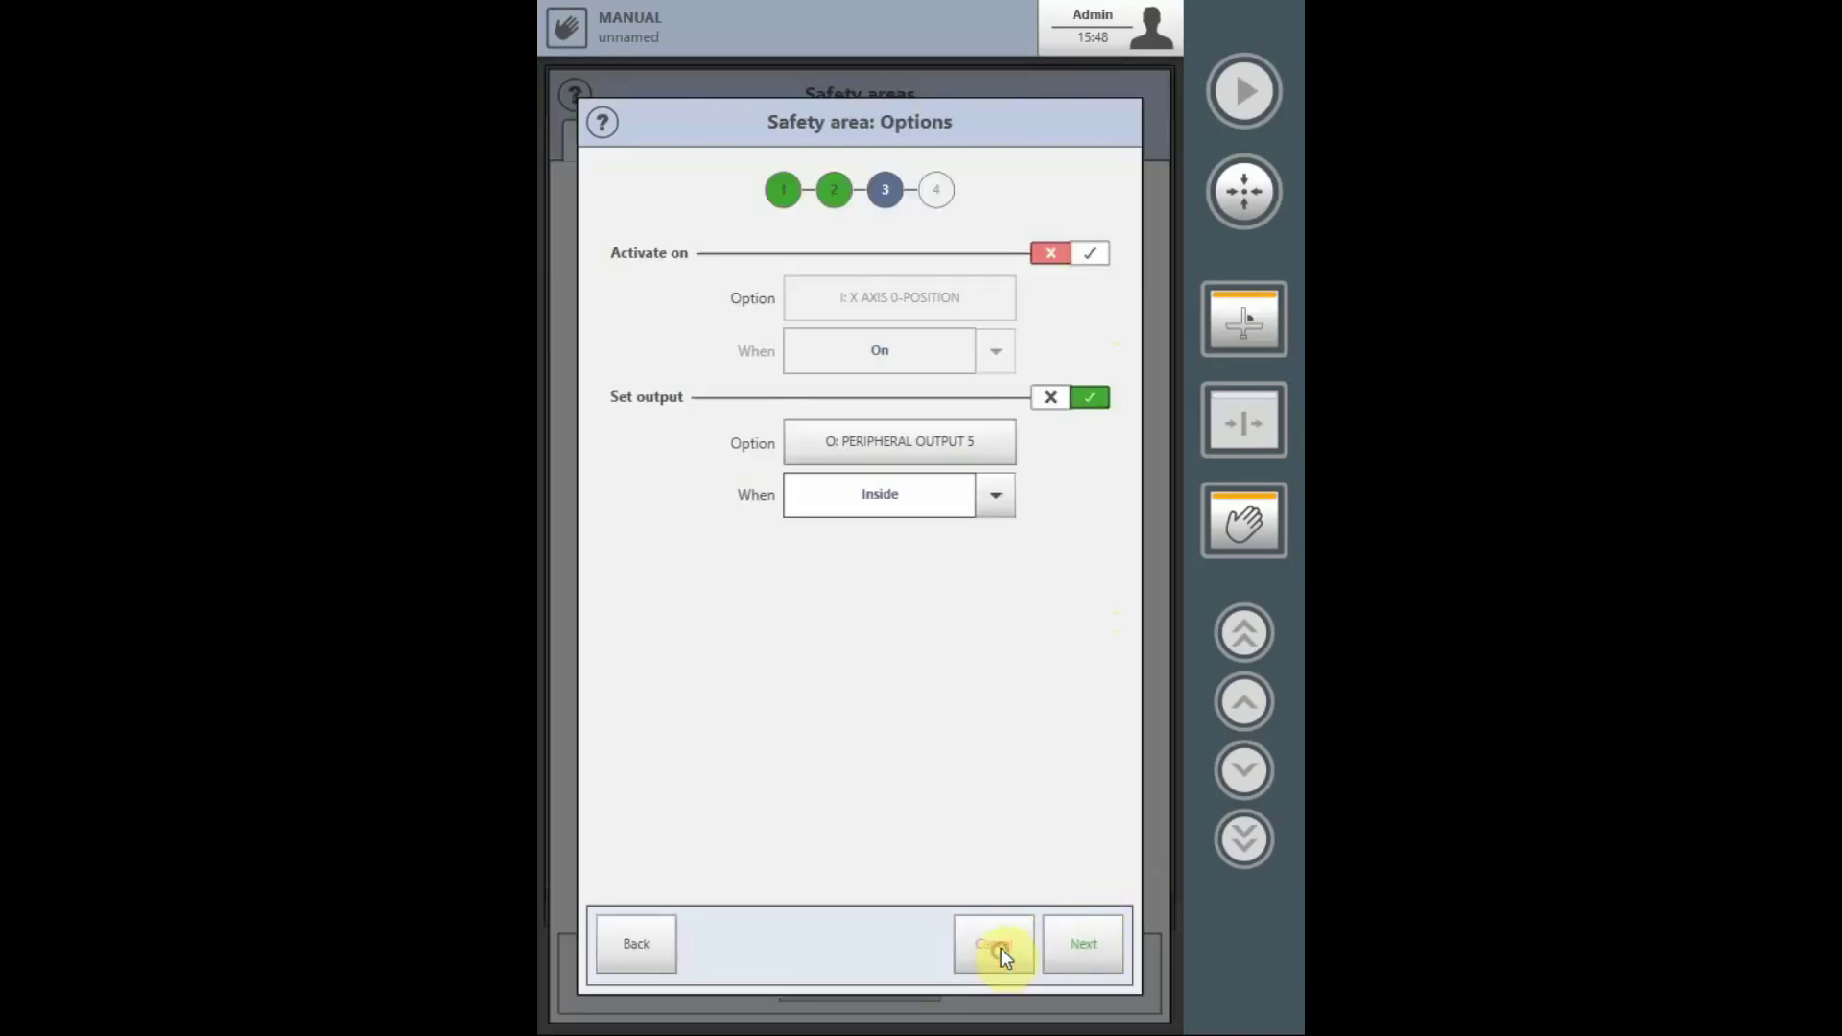
left_click(994, 500)
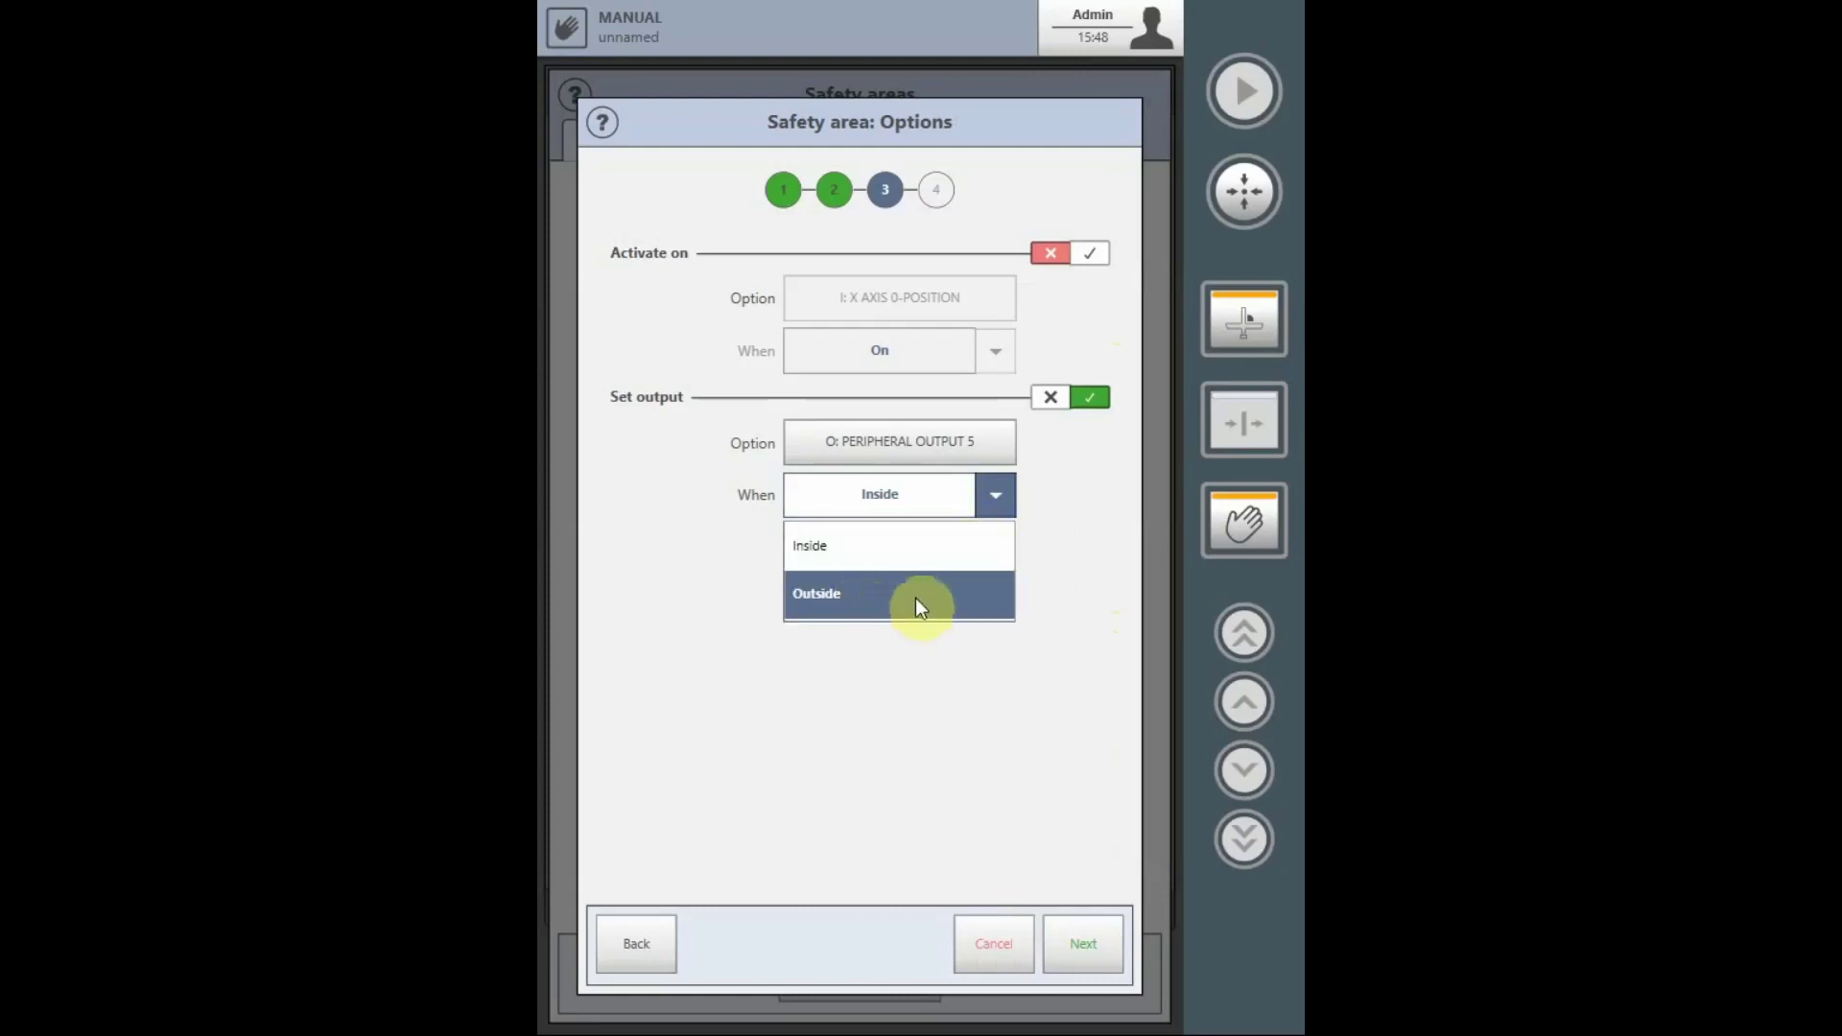
left_click(1054, 400)
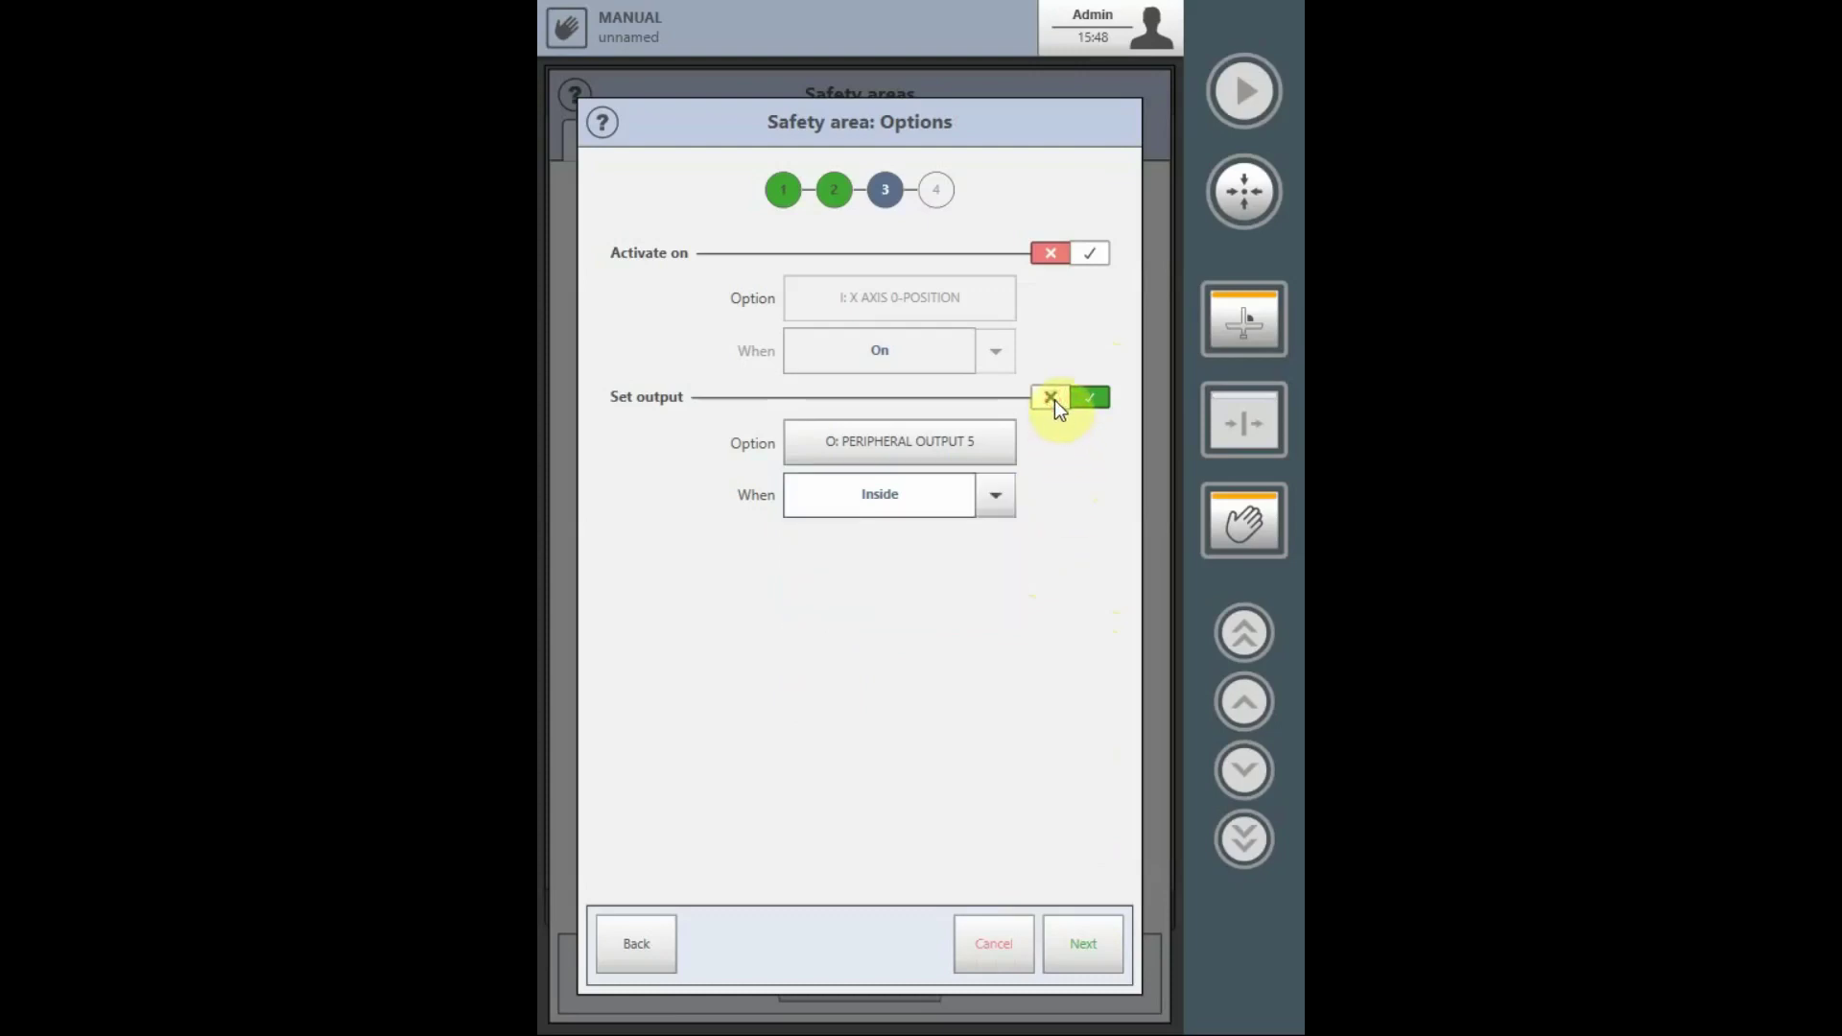
left_click(1055, 401)
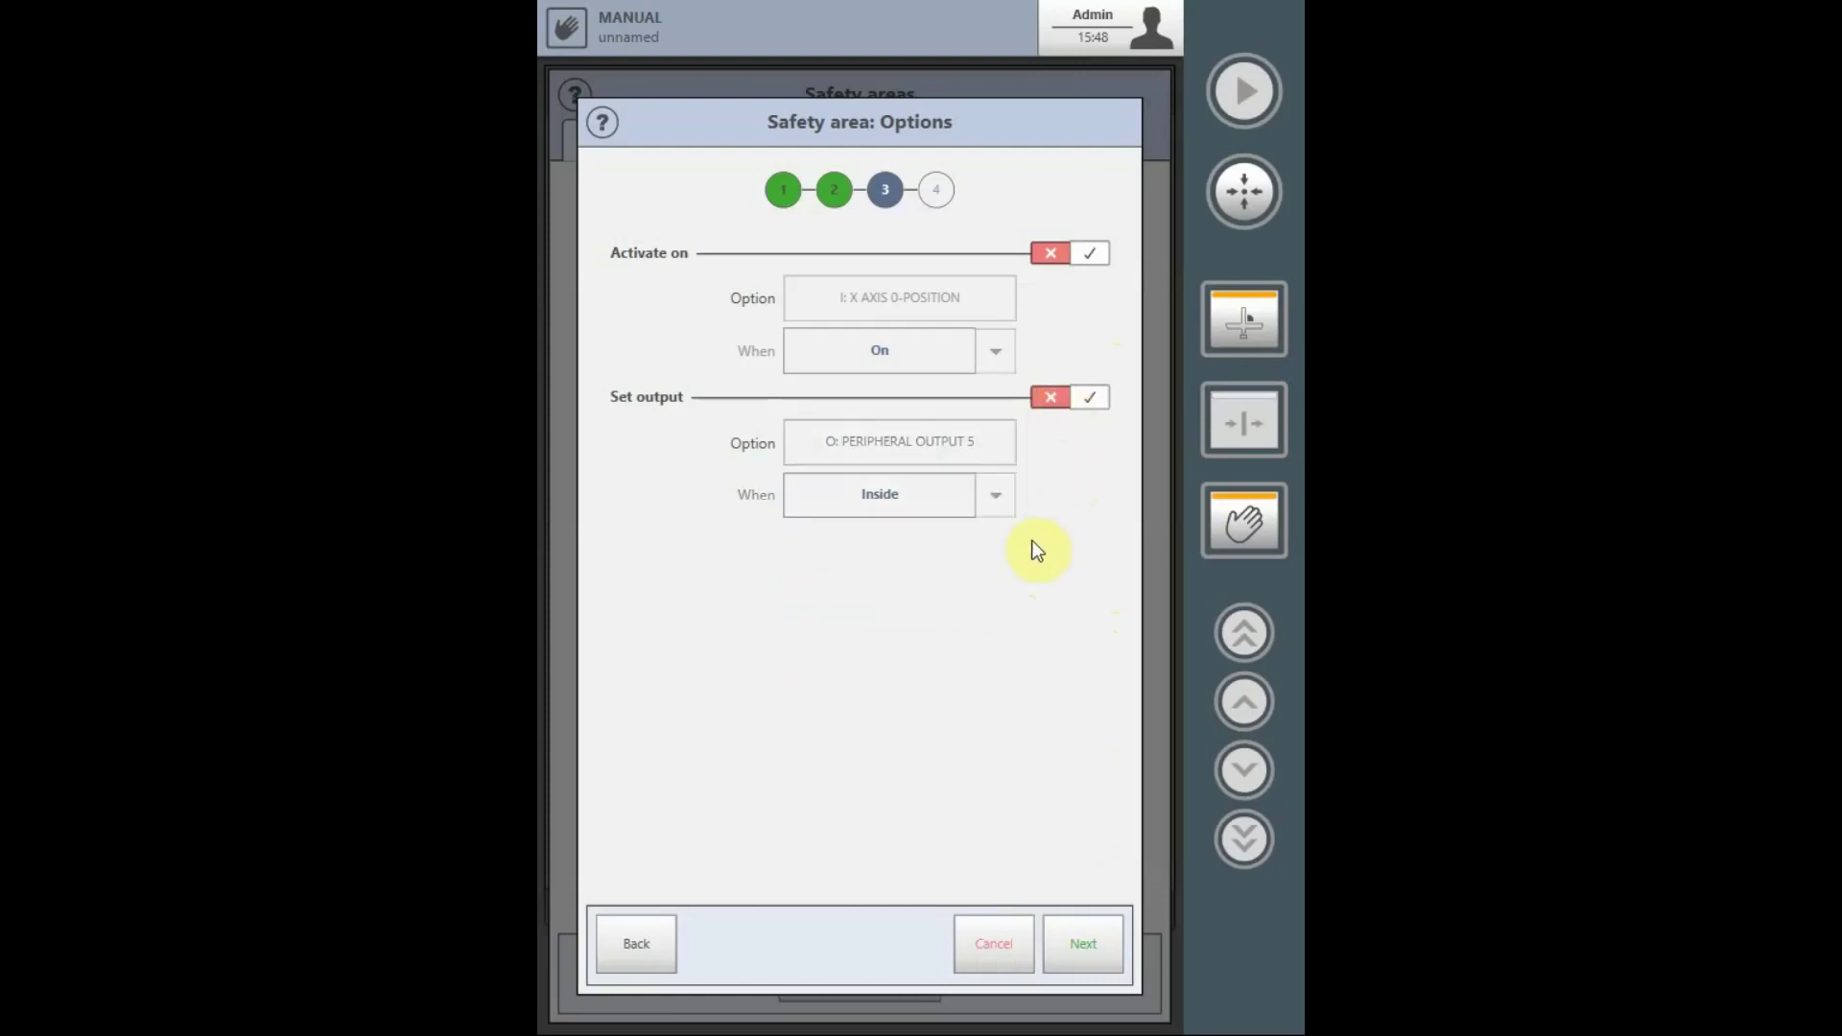
Step: Proceed to the safety area's description and name the area Grinder
left_click(1075, 939)
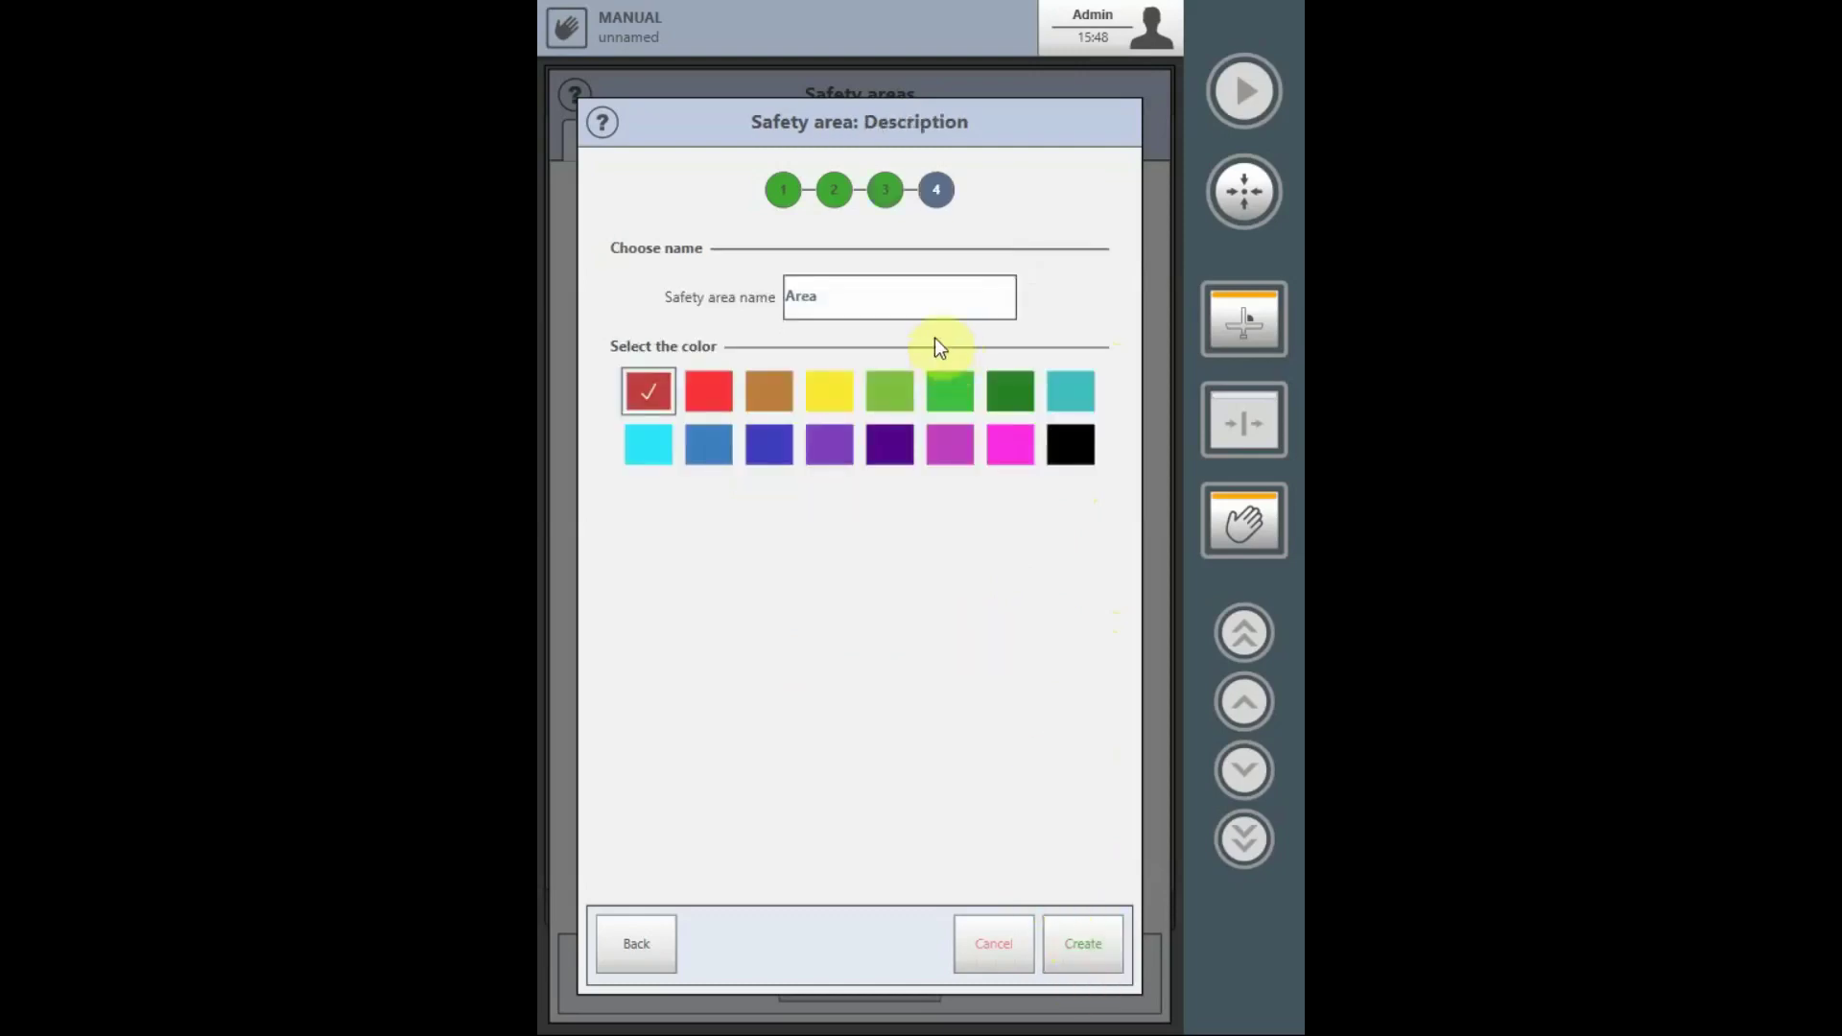
left_click(830, 301)
type("G")
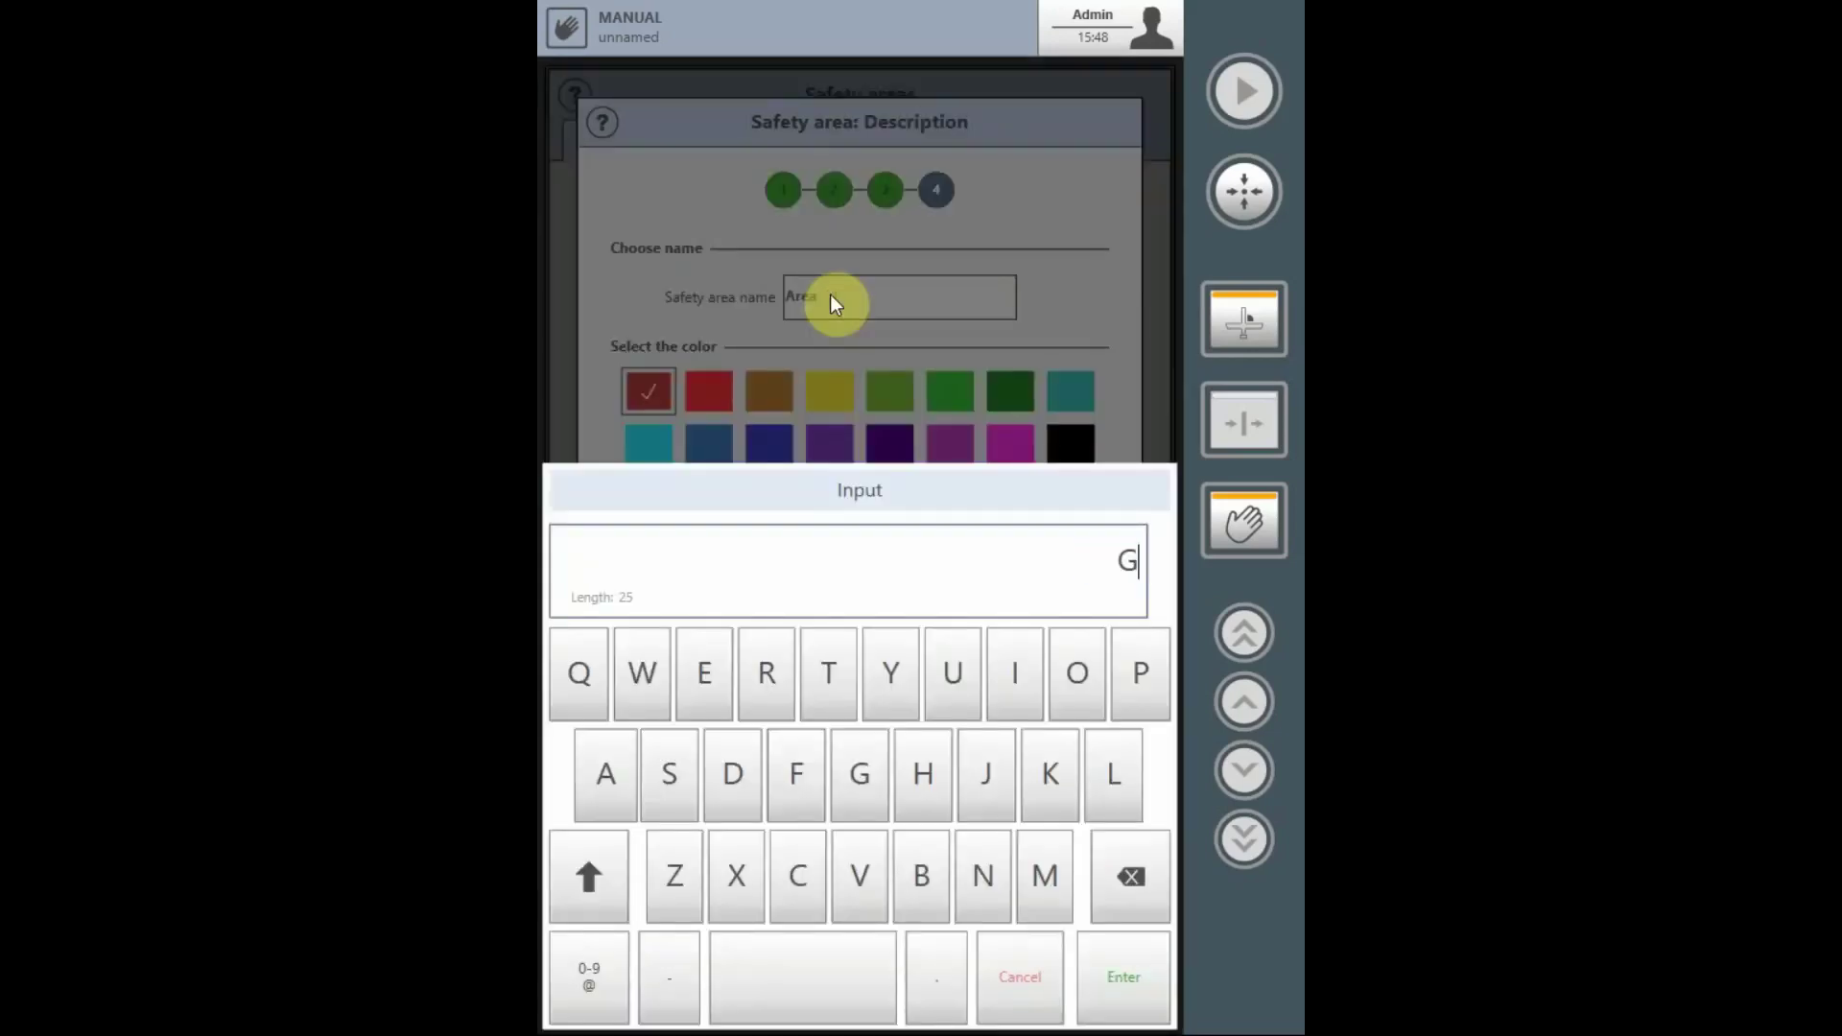
type("rinder")
left_click(1103, 997)
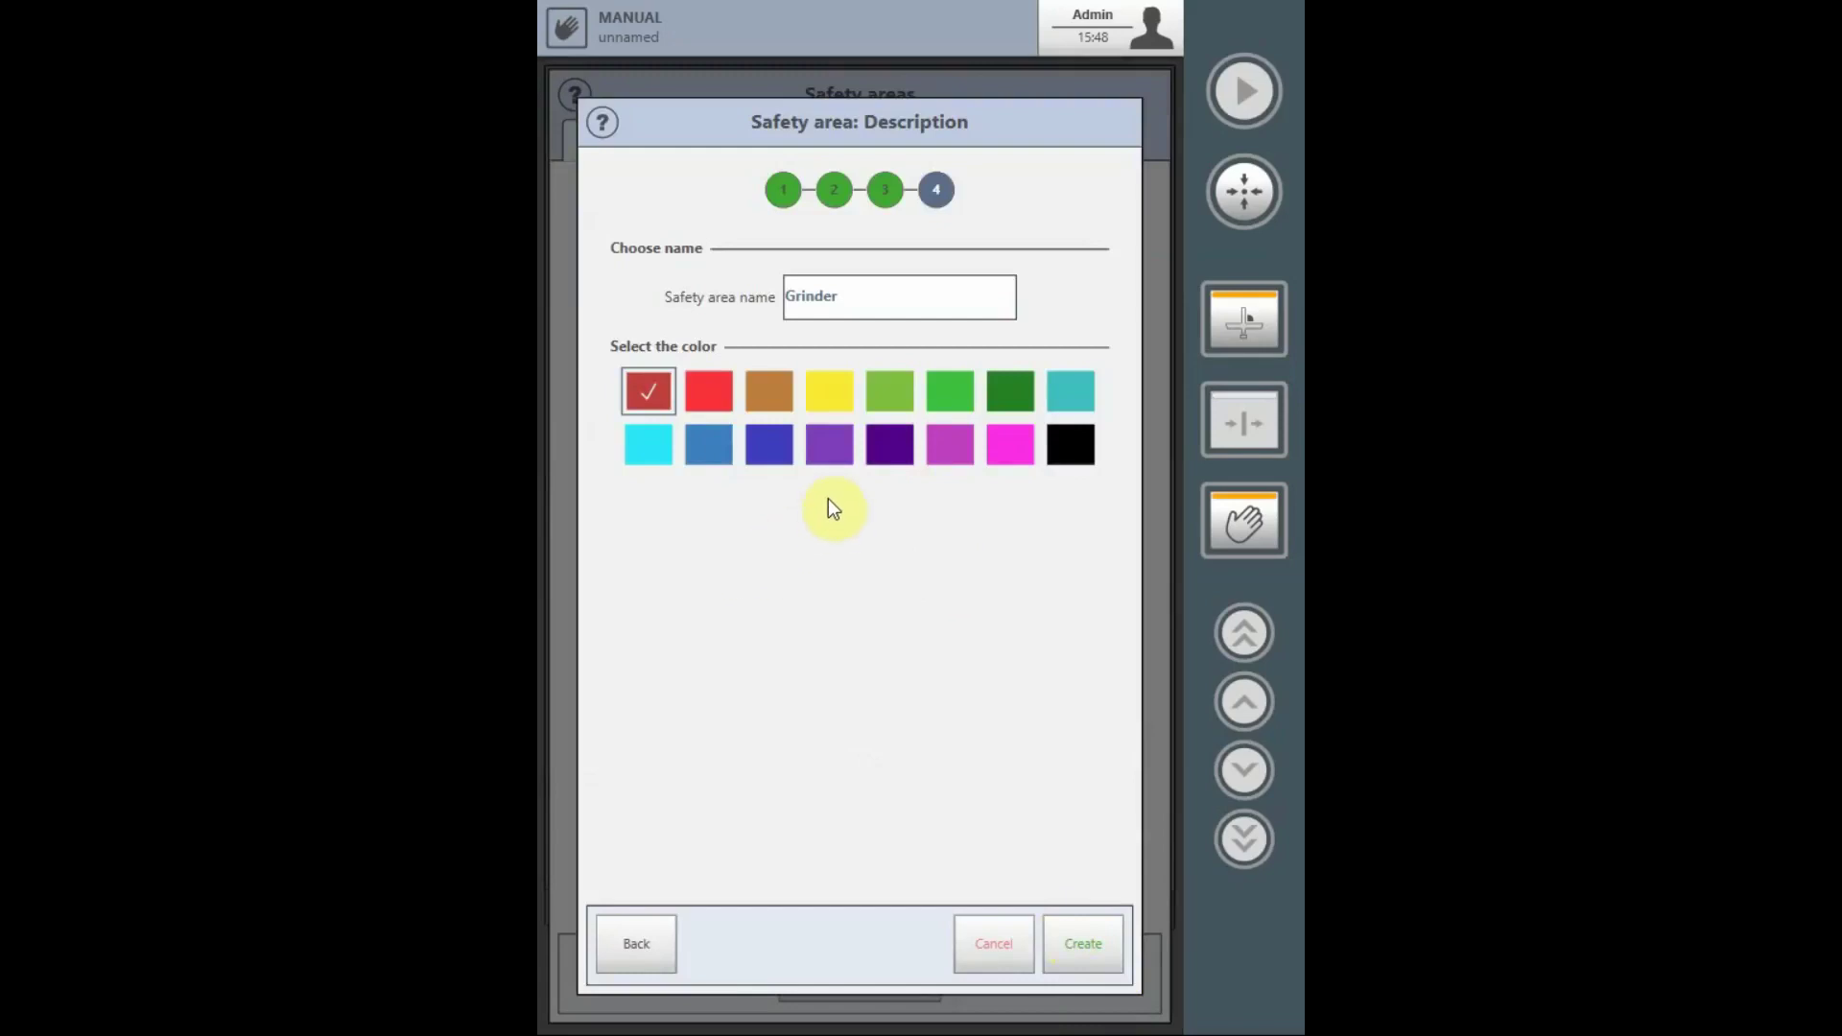
Step: Assign the dark purple color to the Grinder area, create it and leave the safety areas overview
left_click(883, 450)
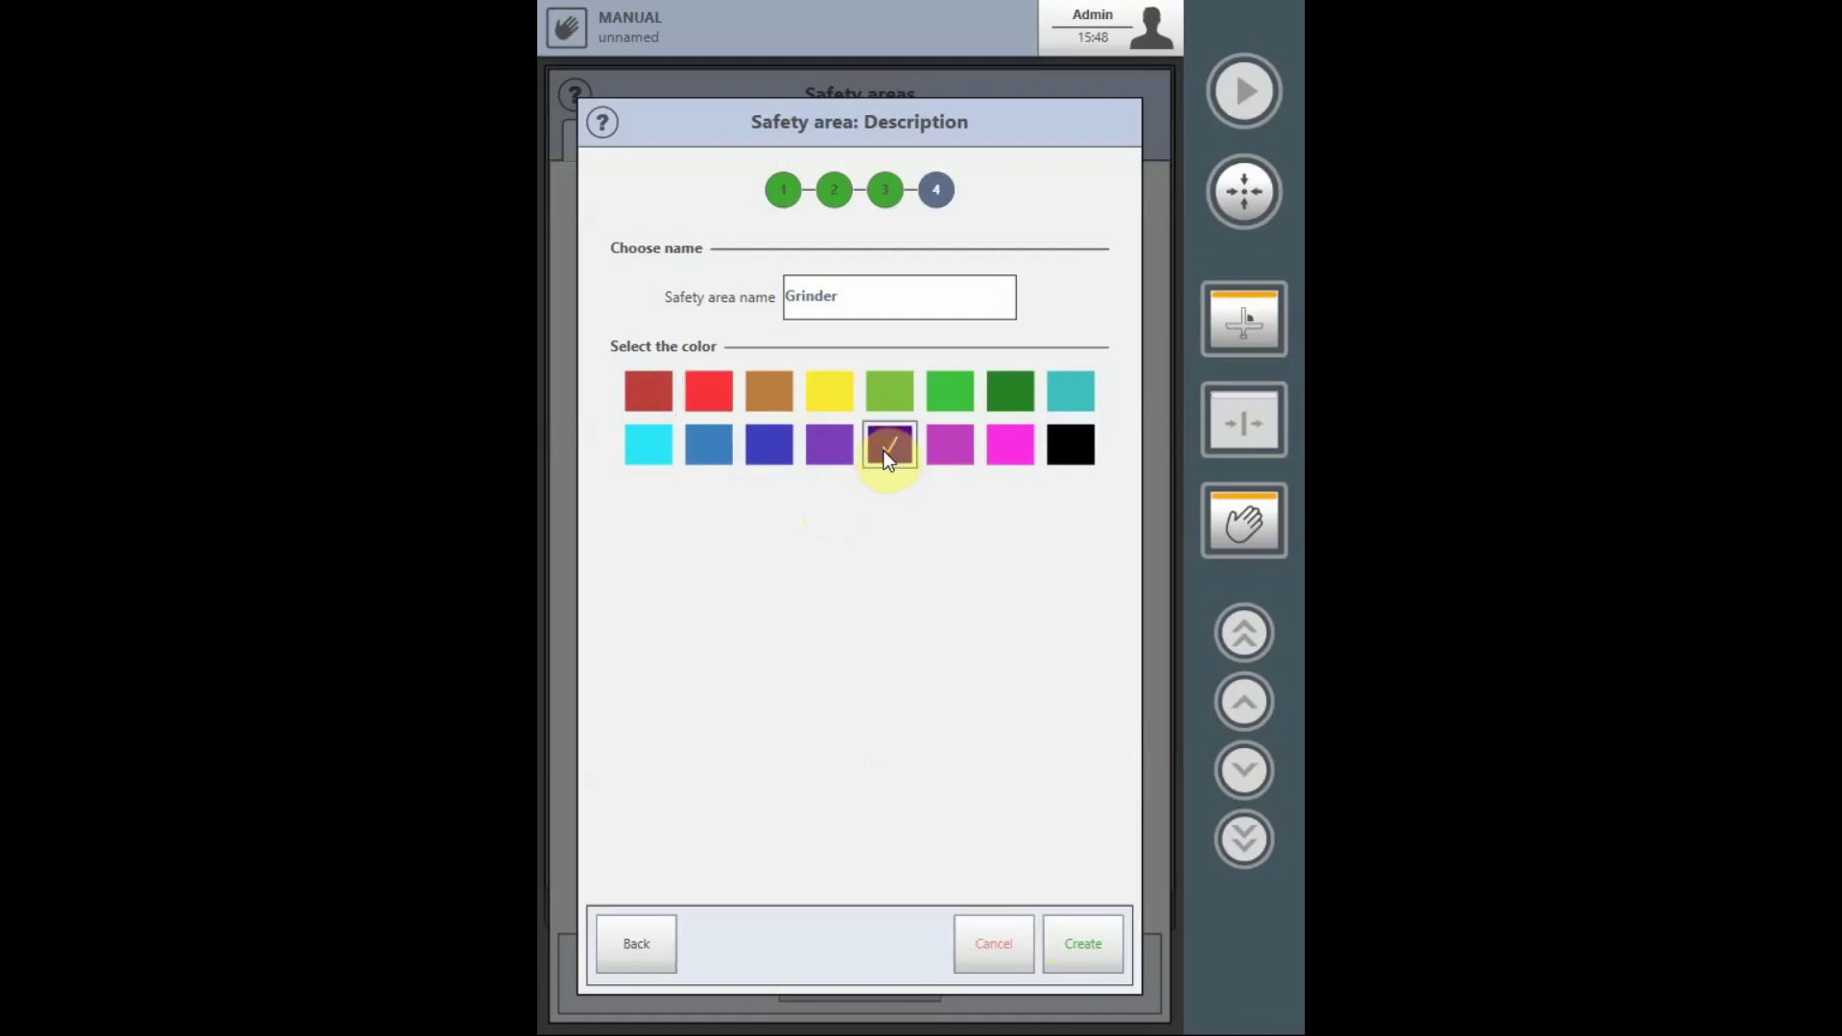
left_click(1102, 952)
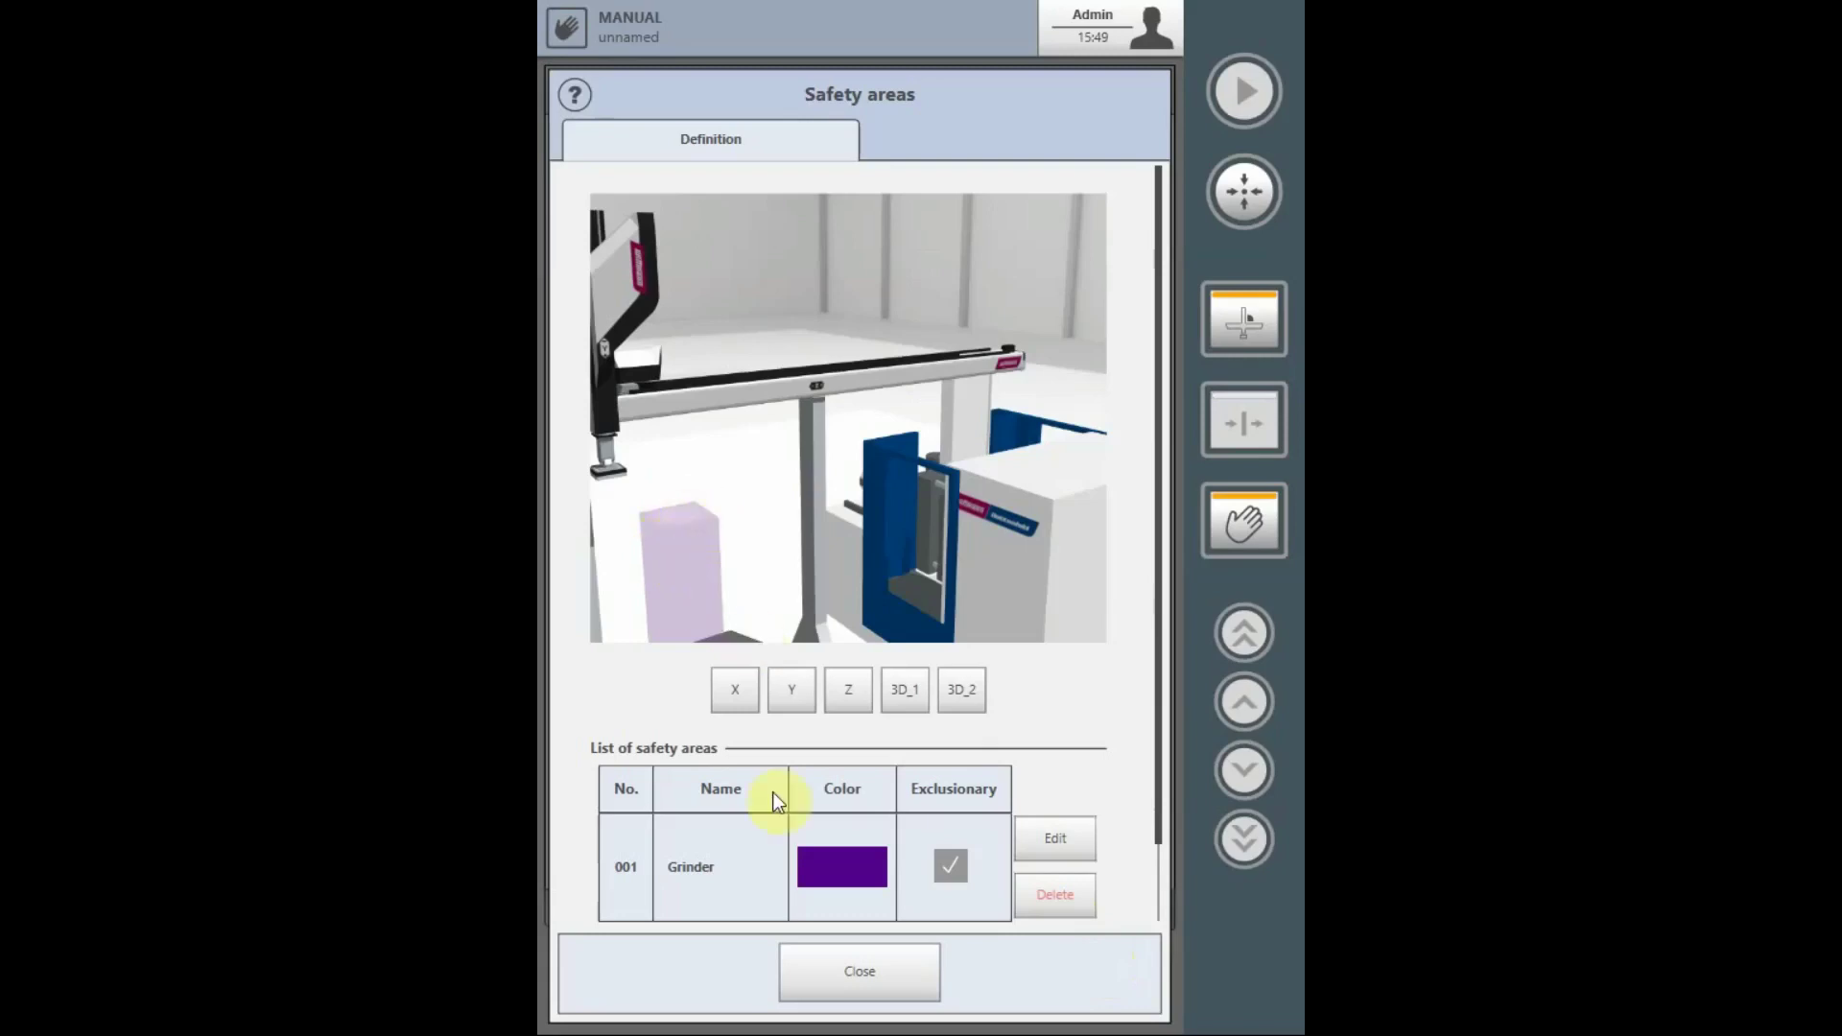
left_click(845, 968)
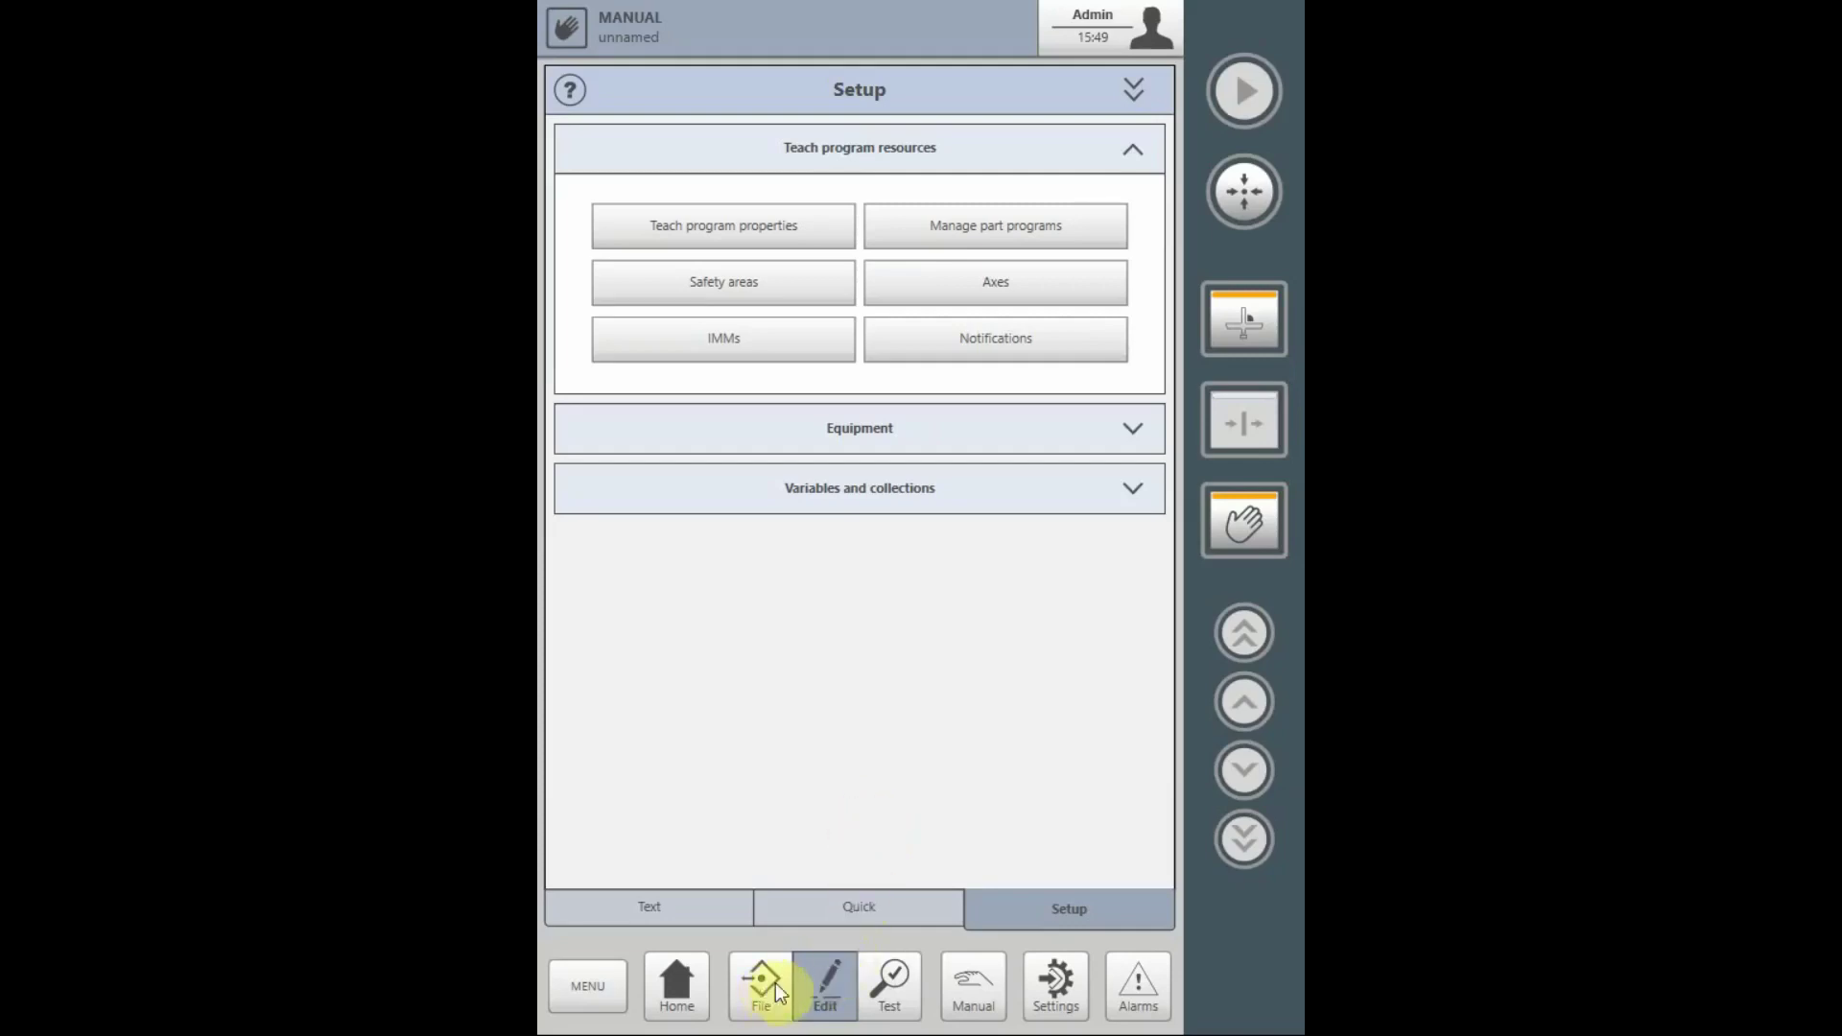
Step: Check the area in the 3D test view, and in manual operation jog the Z axis over it to about 379.5
left_click(890, 980)
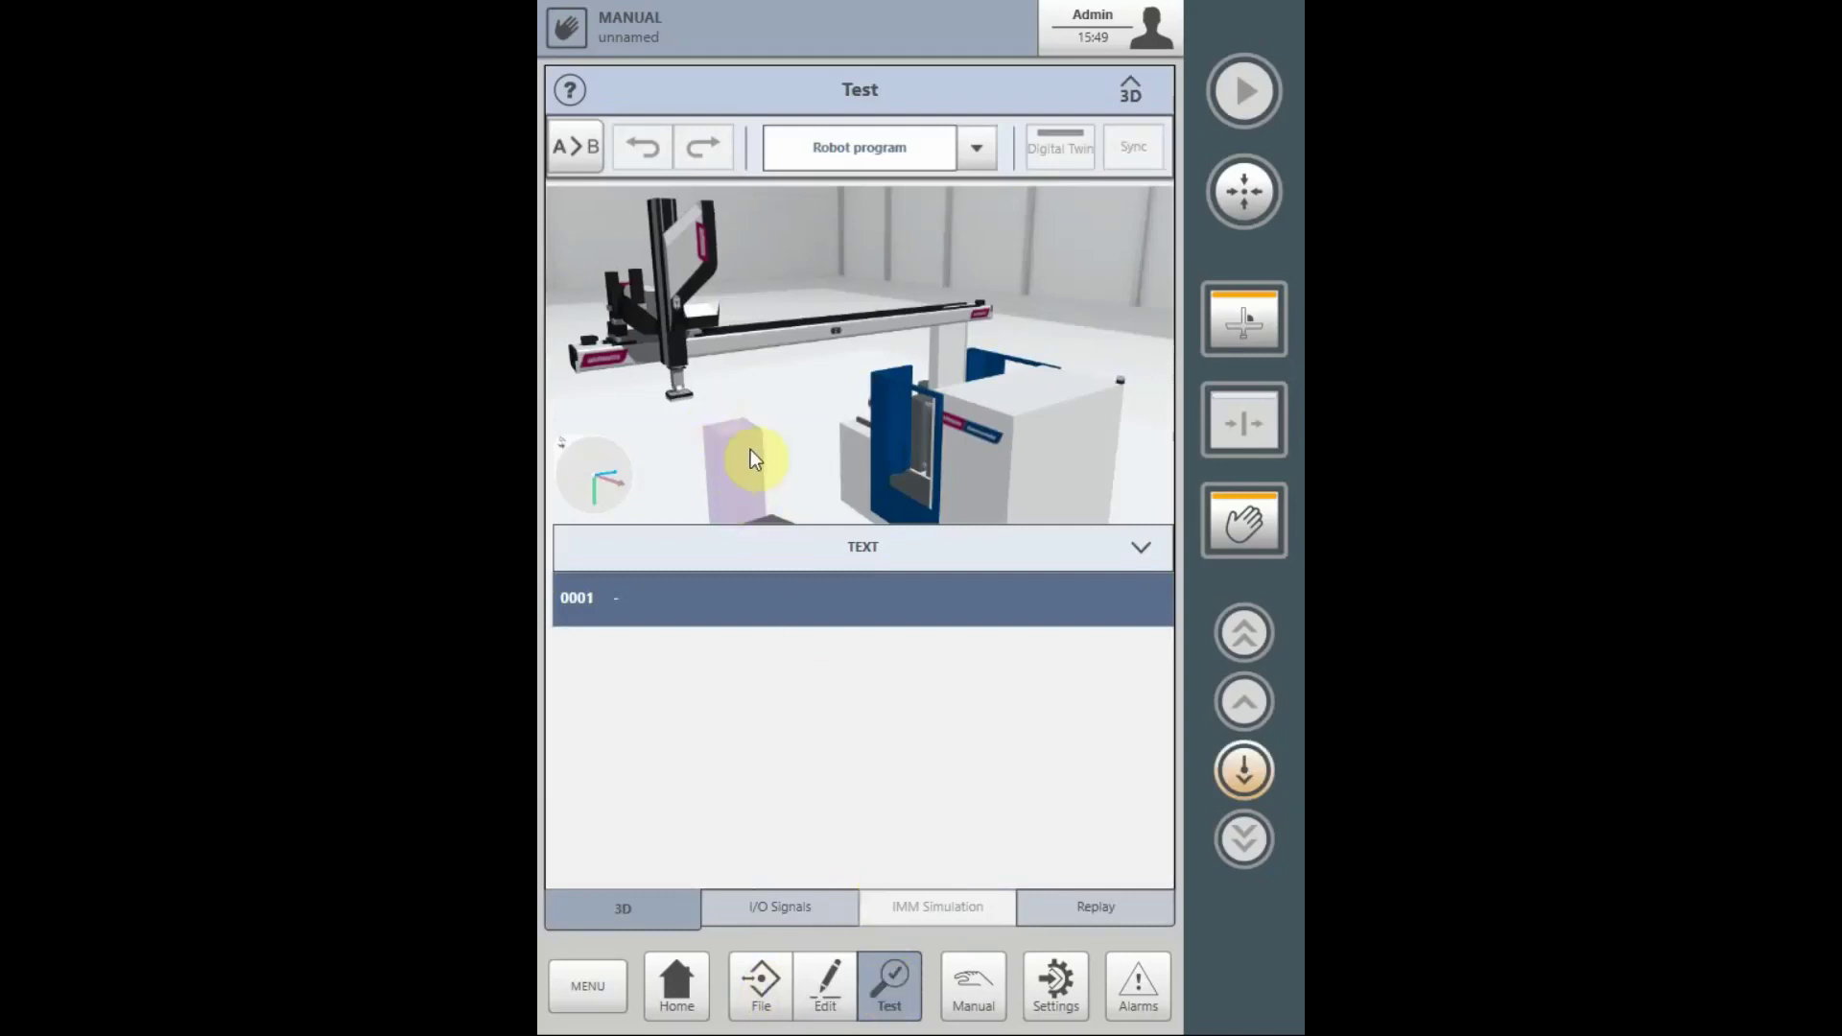
left_click(969, 991)
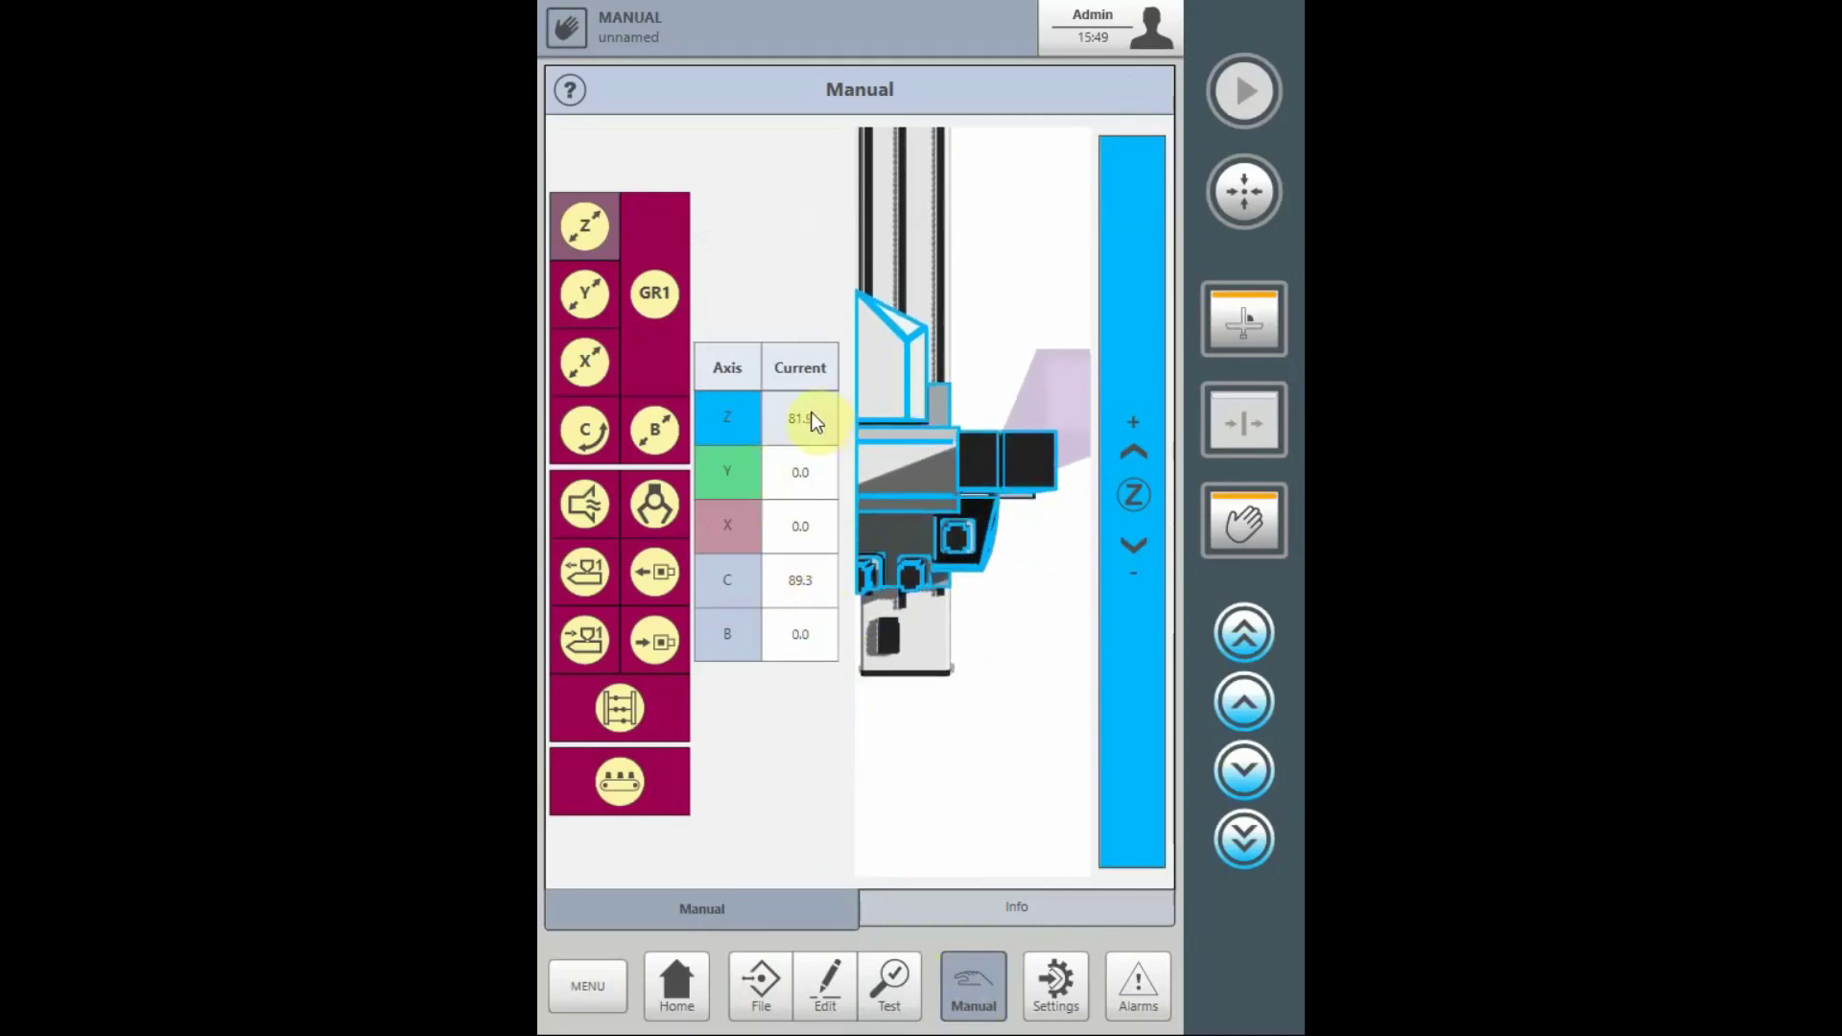
left_click_drag(1139, 447, 1123, 343)
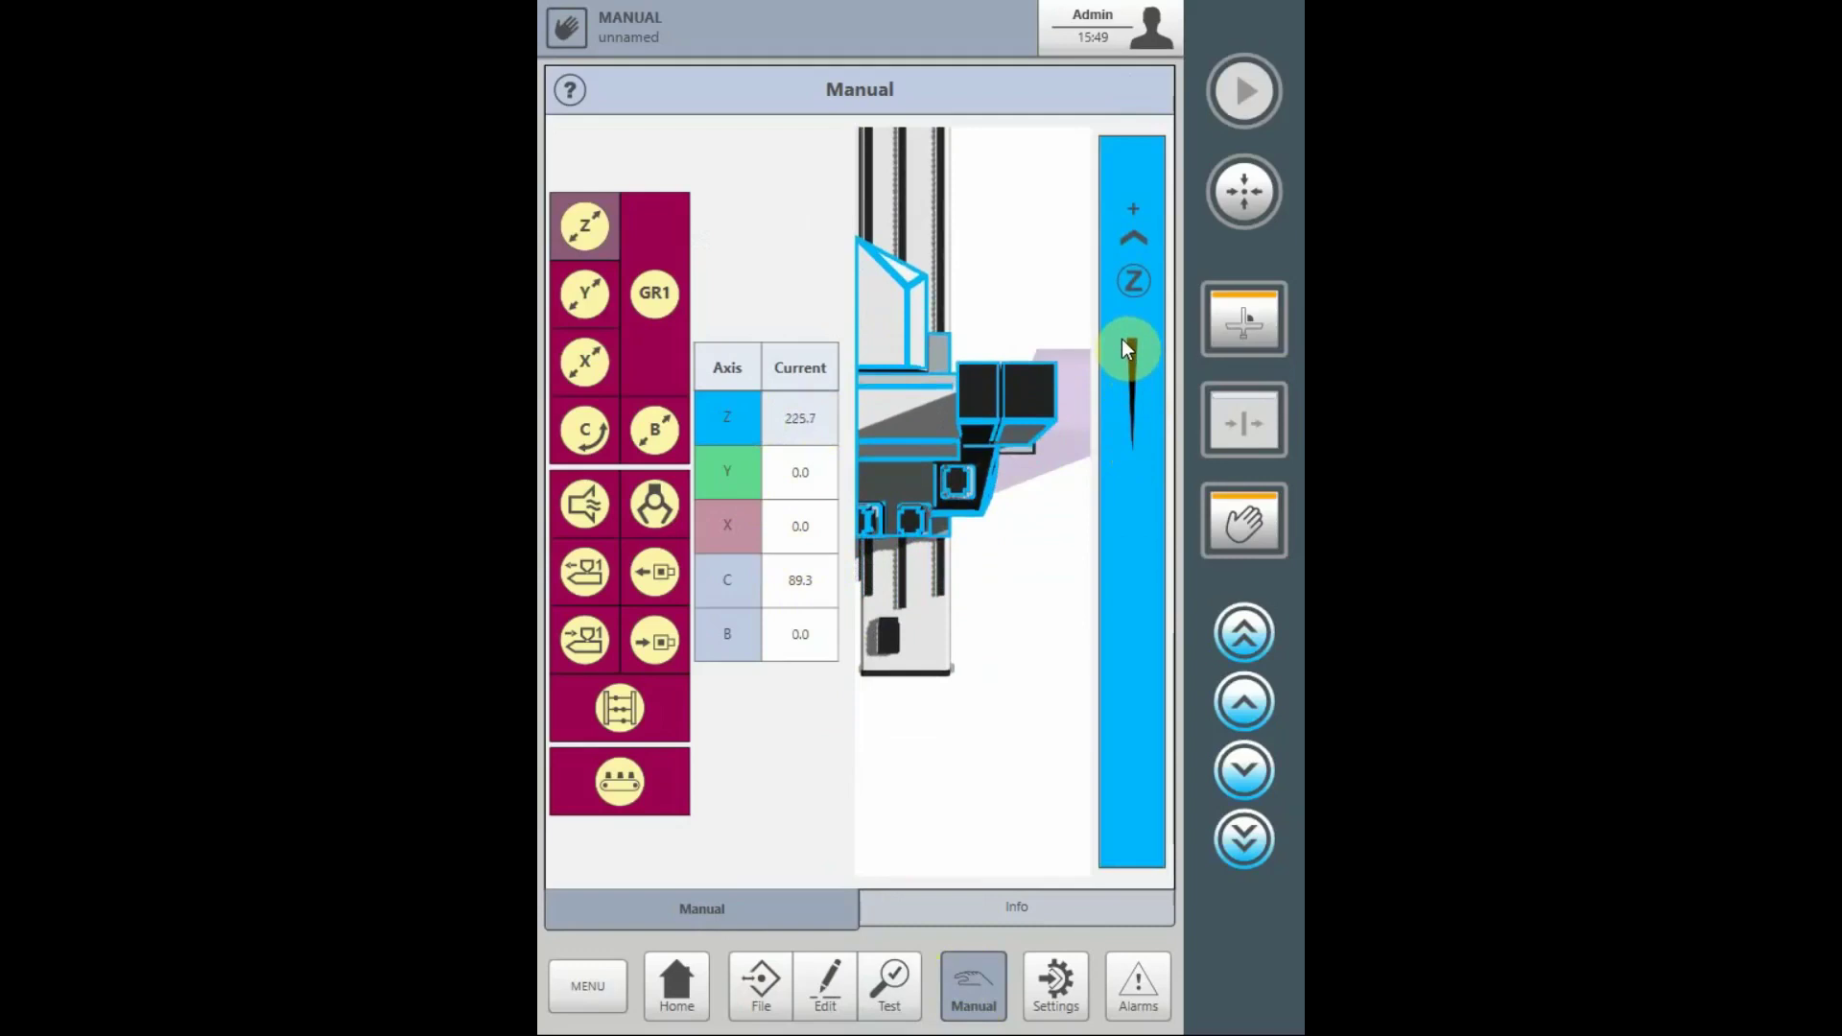
left_click_drag(1121, 339, 1113, 340)
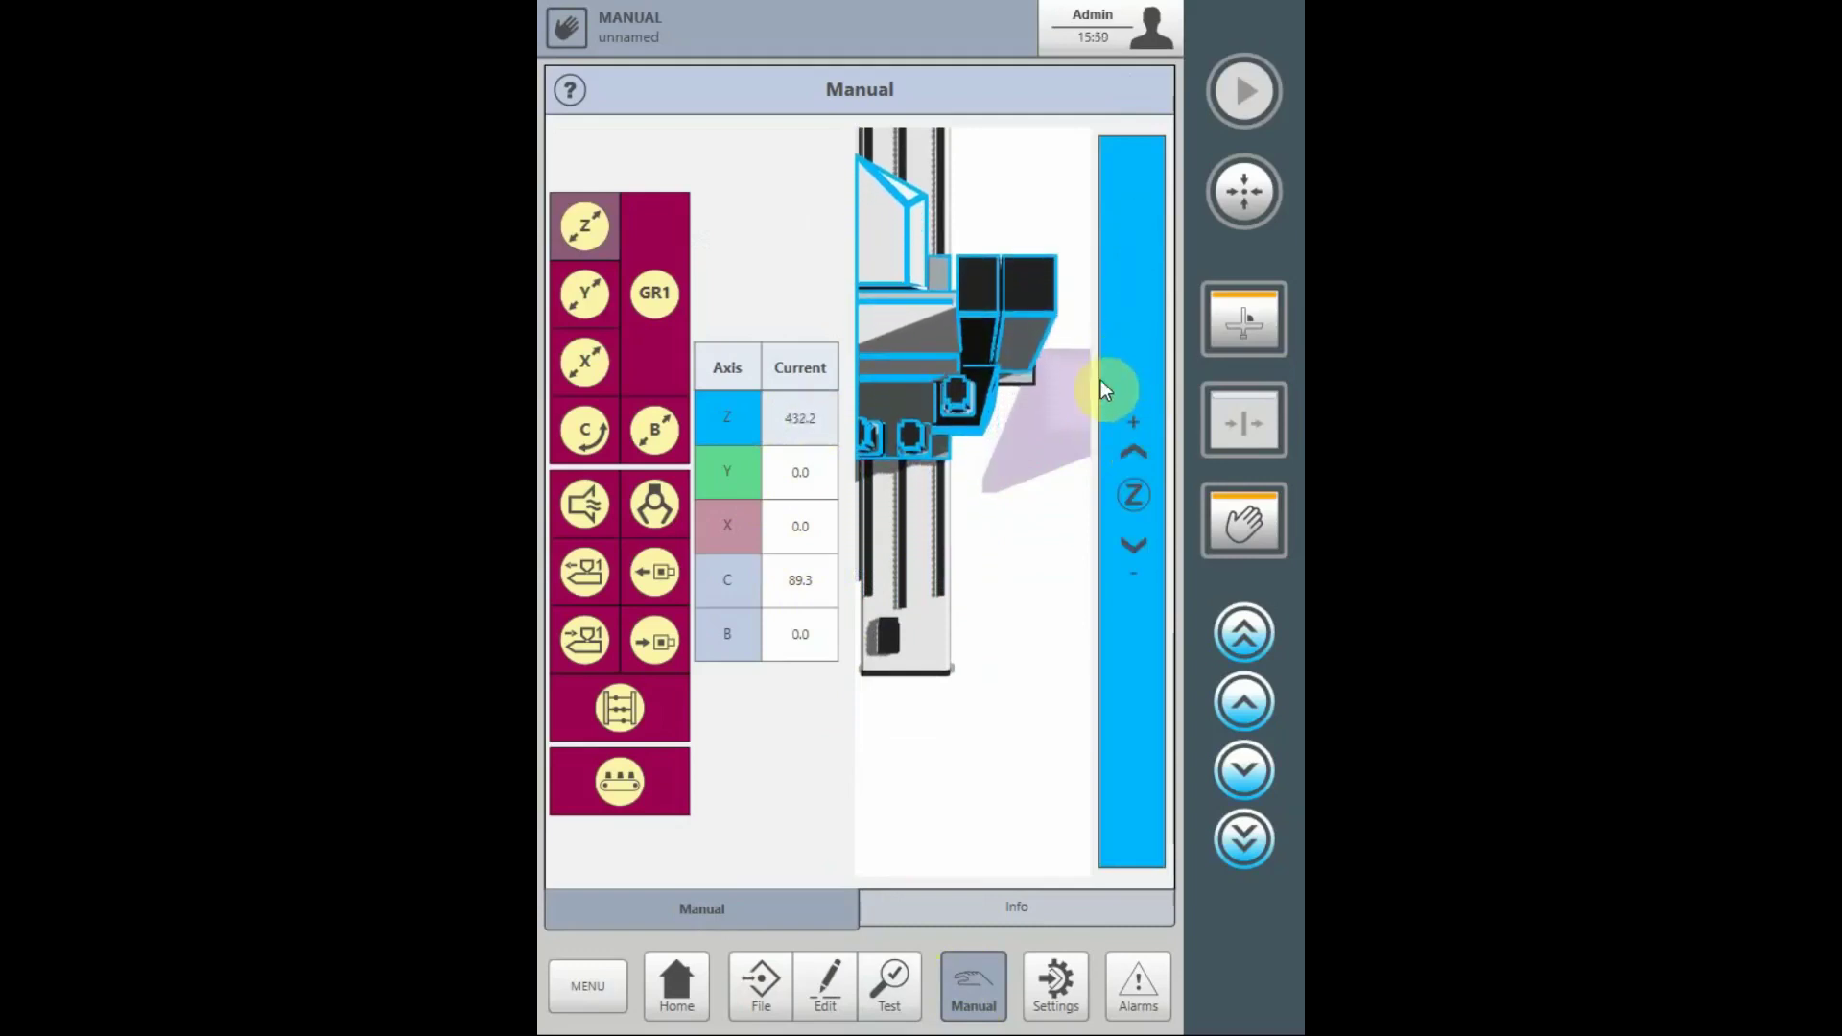
left_click_drag(1134, 551, 1136, 648)
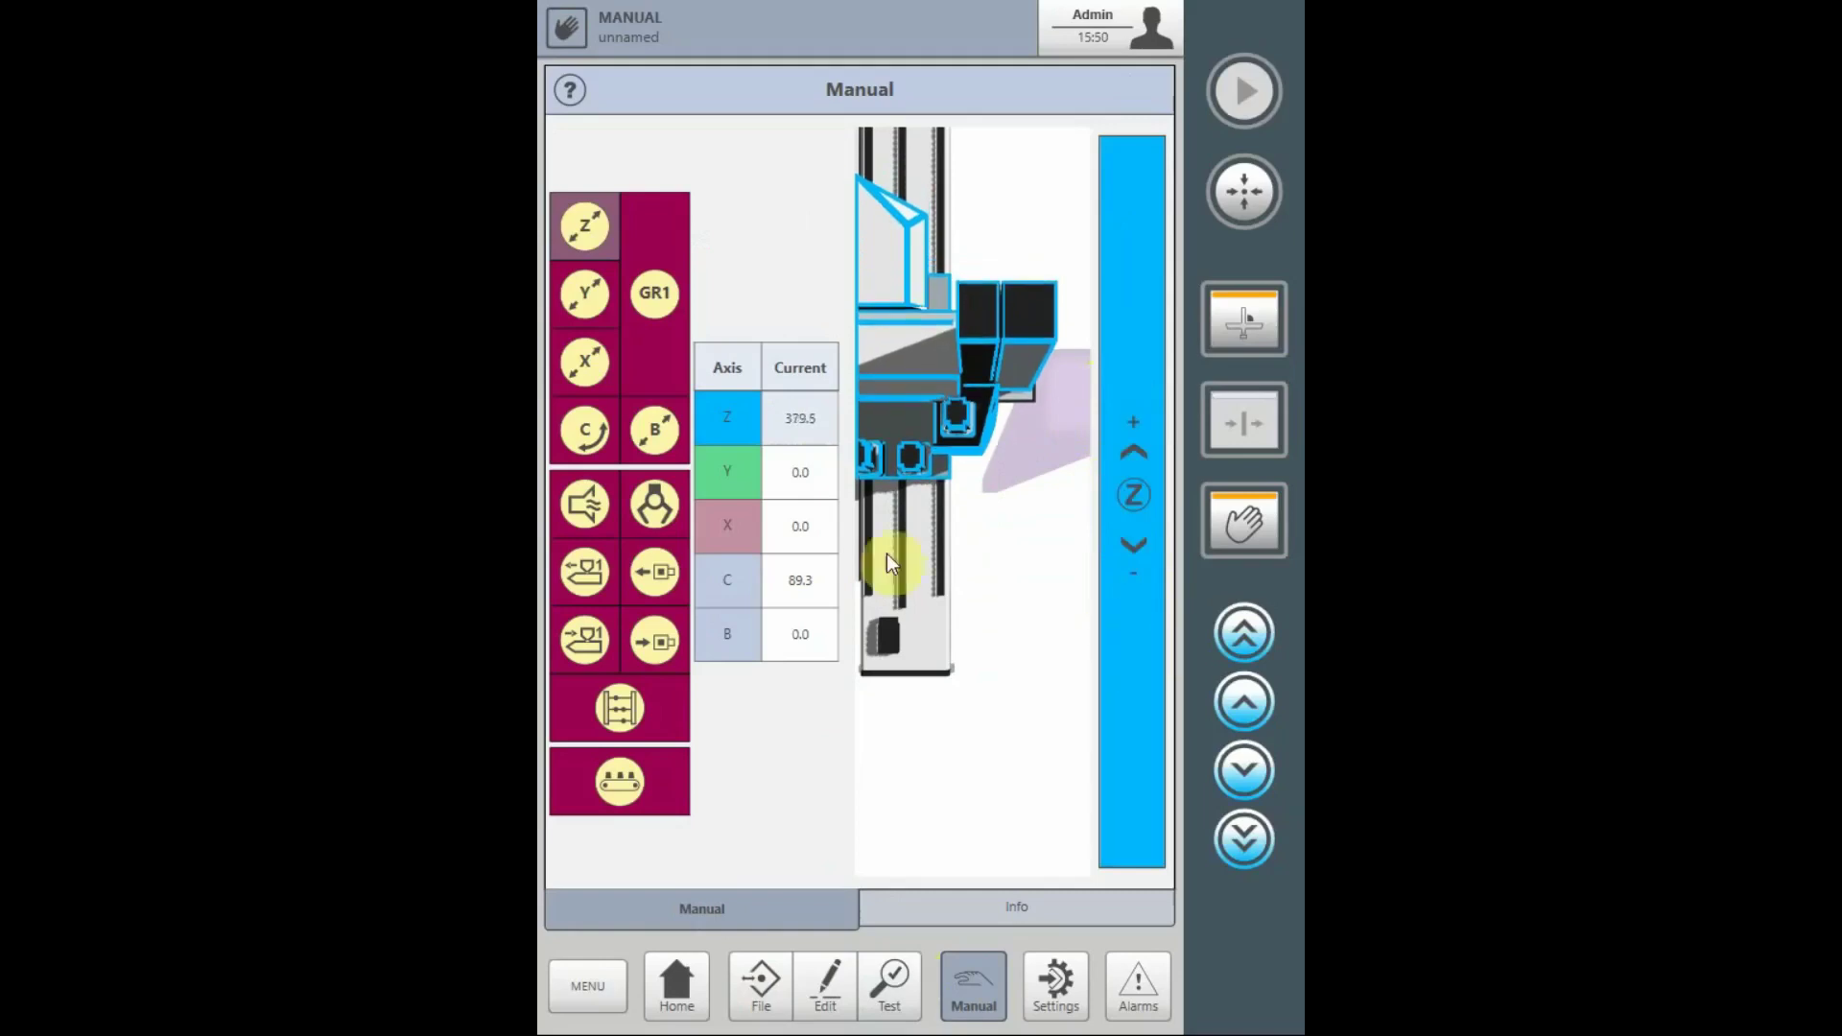
Step: Jog the X axis to about 197.9 and lower the Y axis to about 299.8, against the top of the Grinder area
left_click(747, 526)
left_click_drag(1122, 457, 1130, 353)
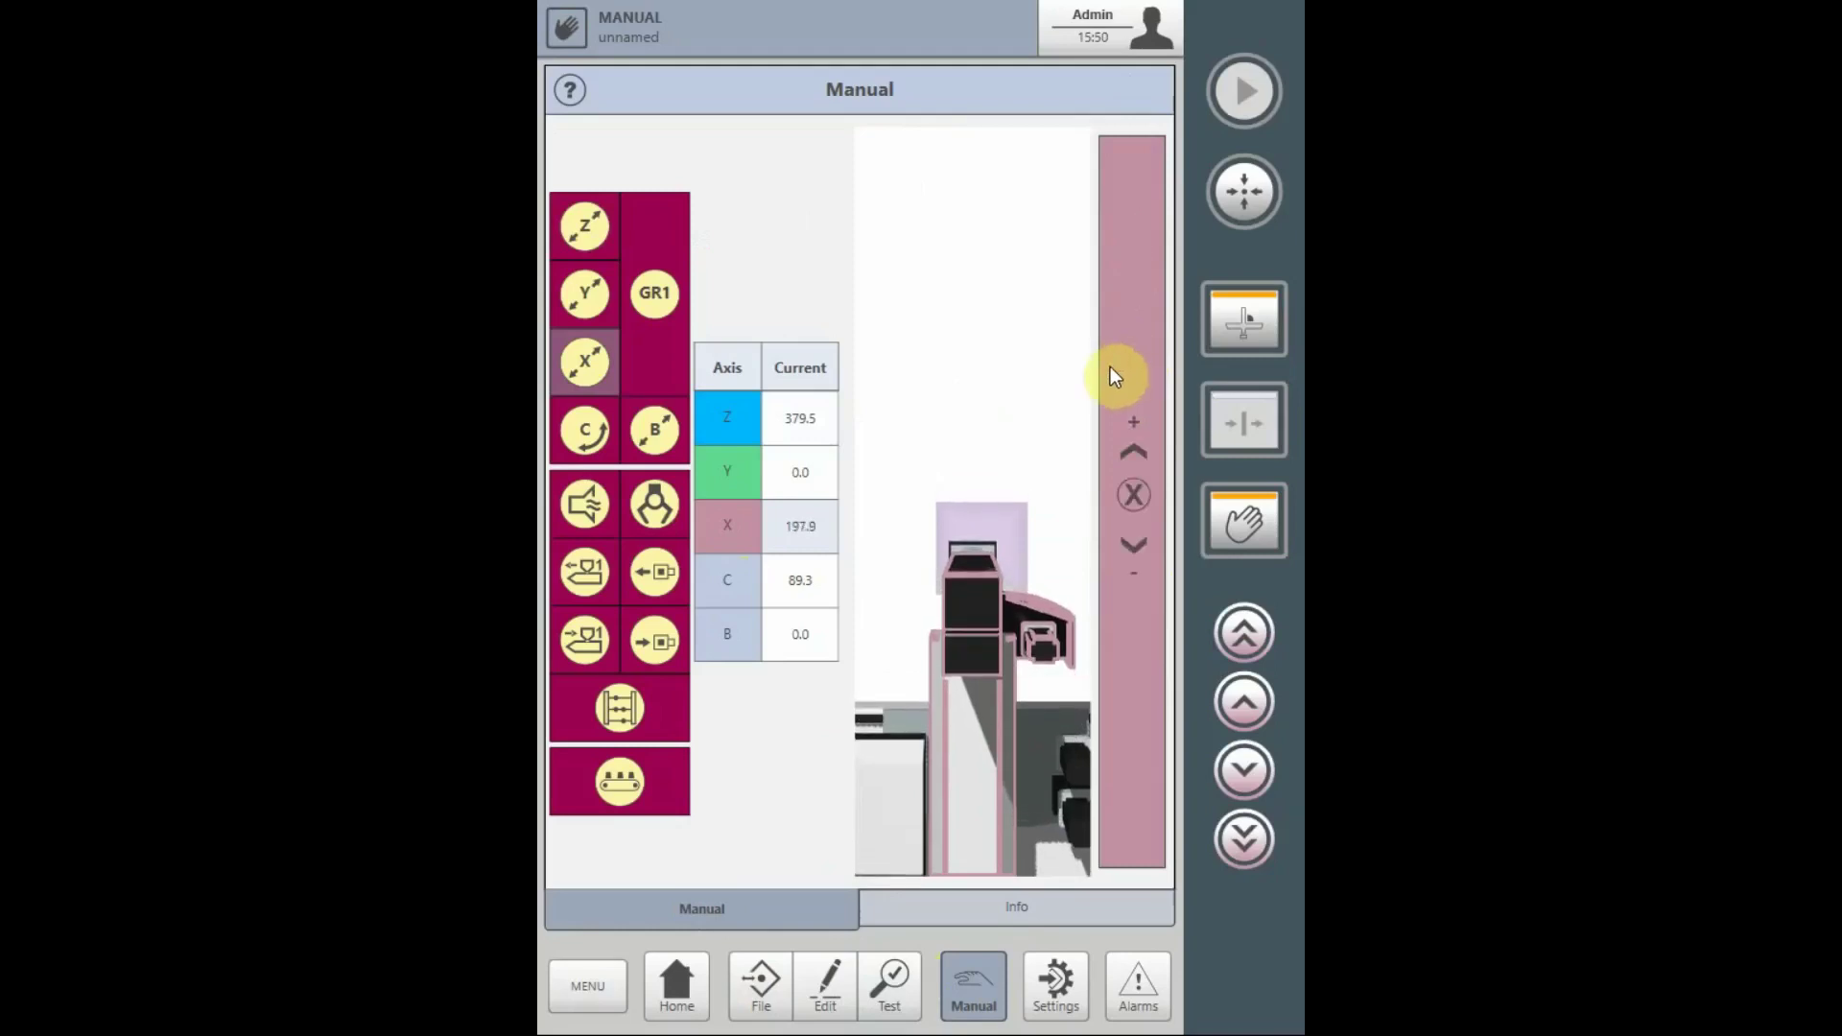
left_click(727, 477)
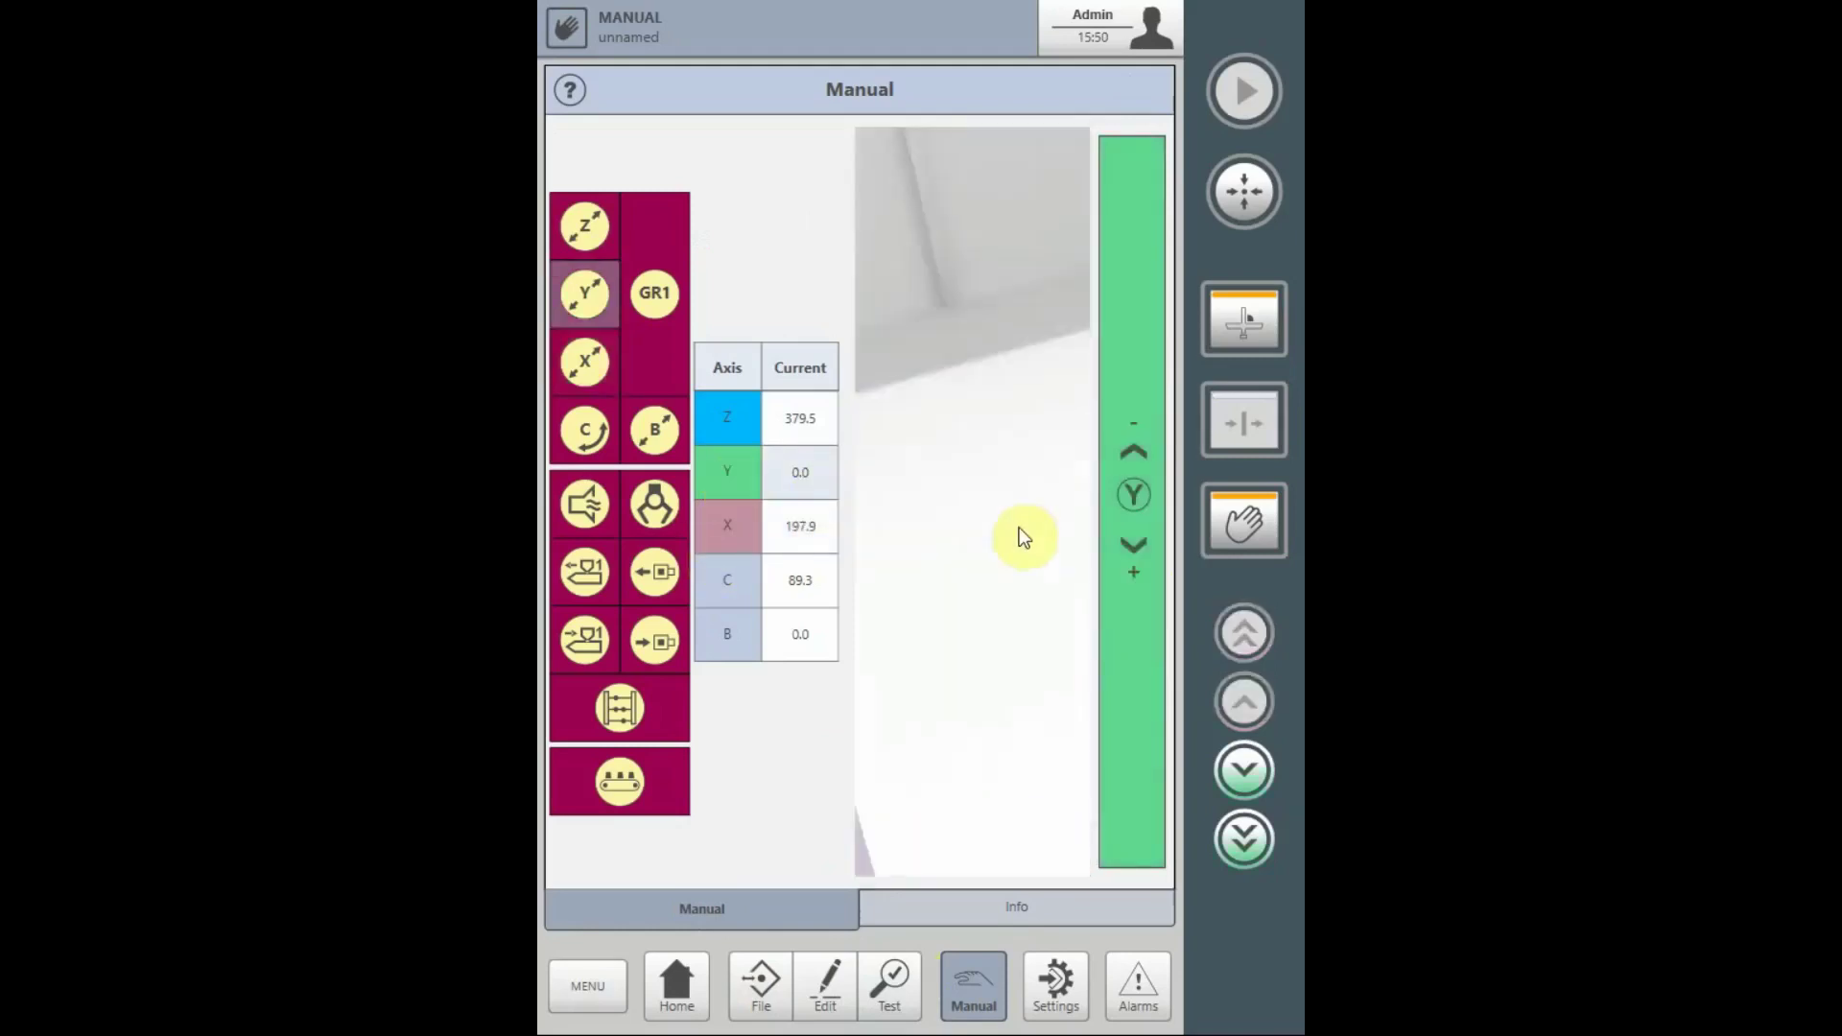
left_click_drag(1121, 535, 1122, 603)
left_click(808, 478)
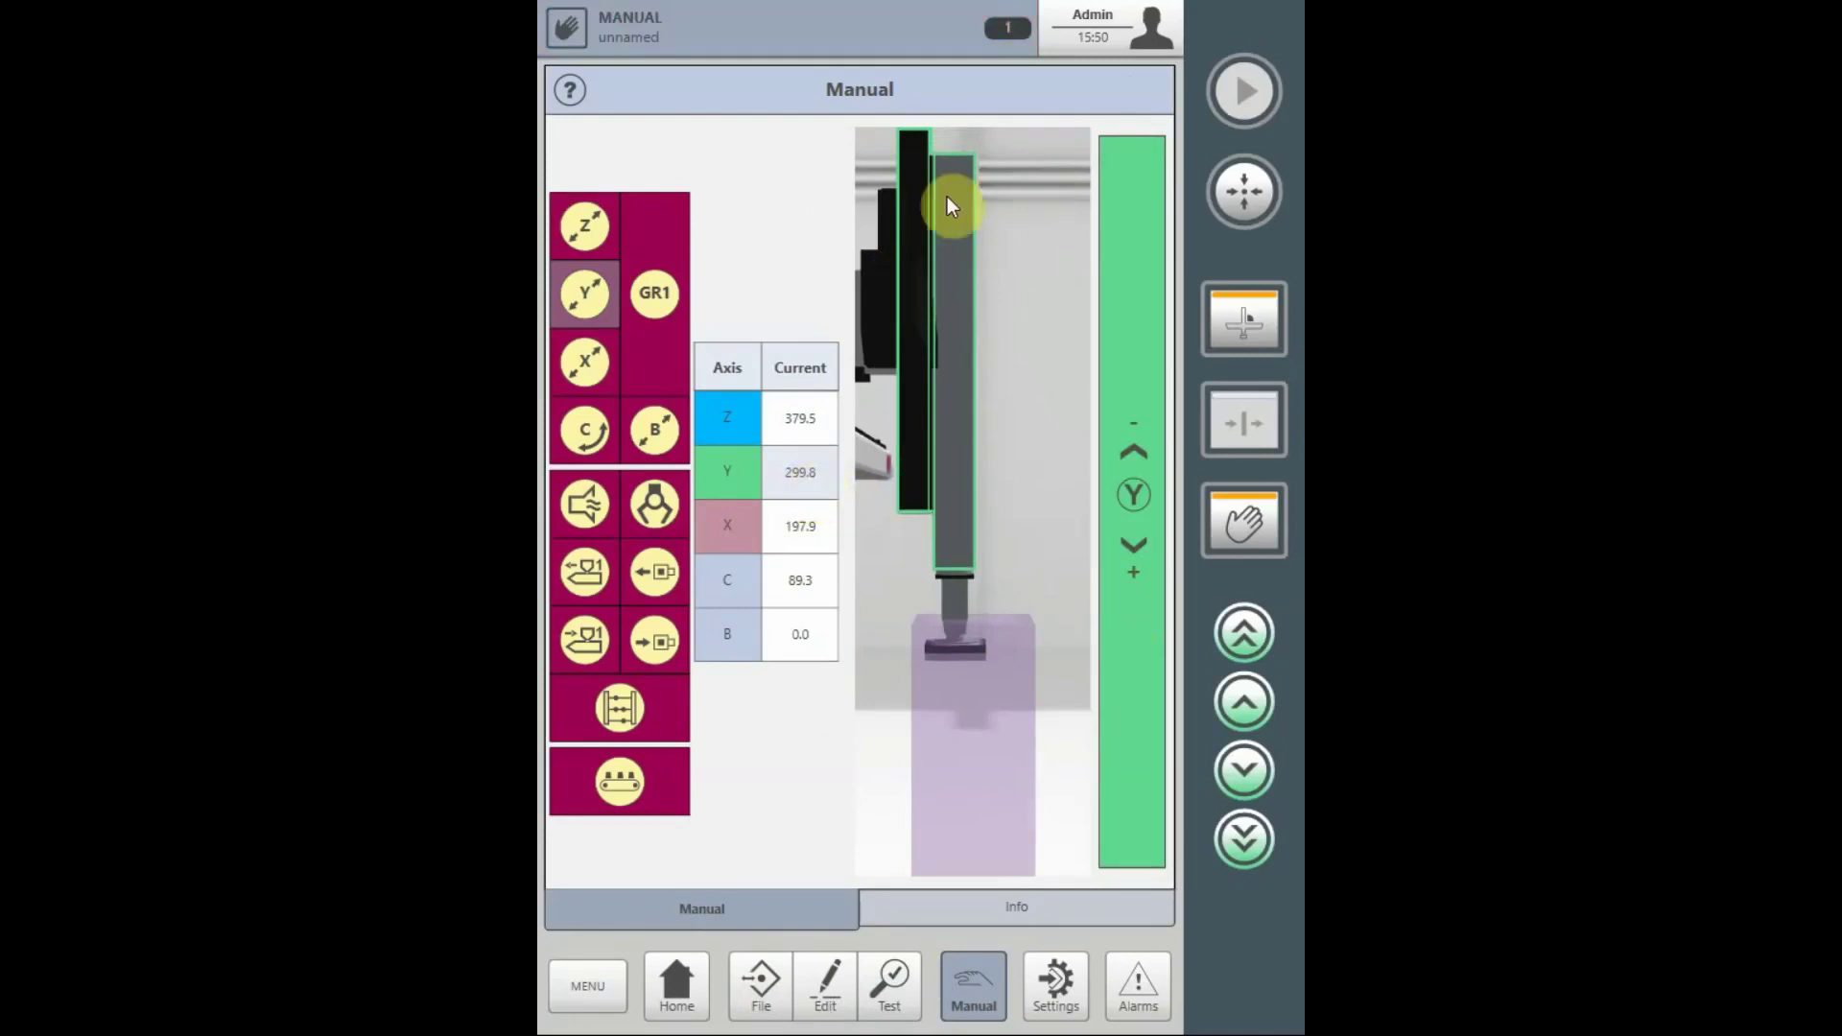
Step: Open the active alarm message, acknowledge all alarms and close the alarm list
left_click(1013, 26)
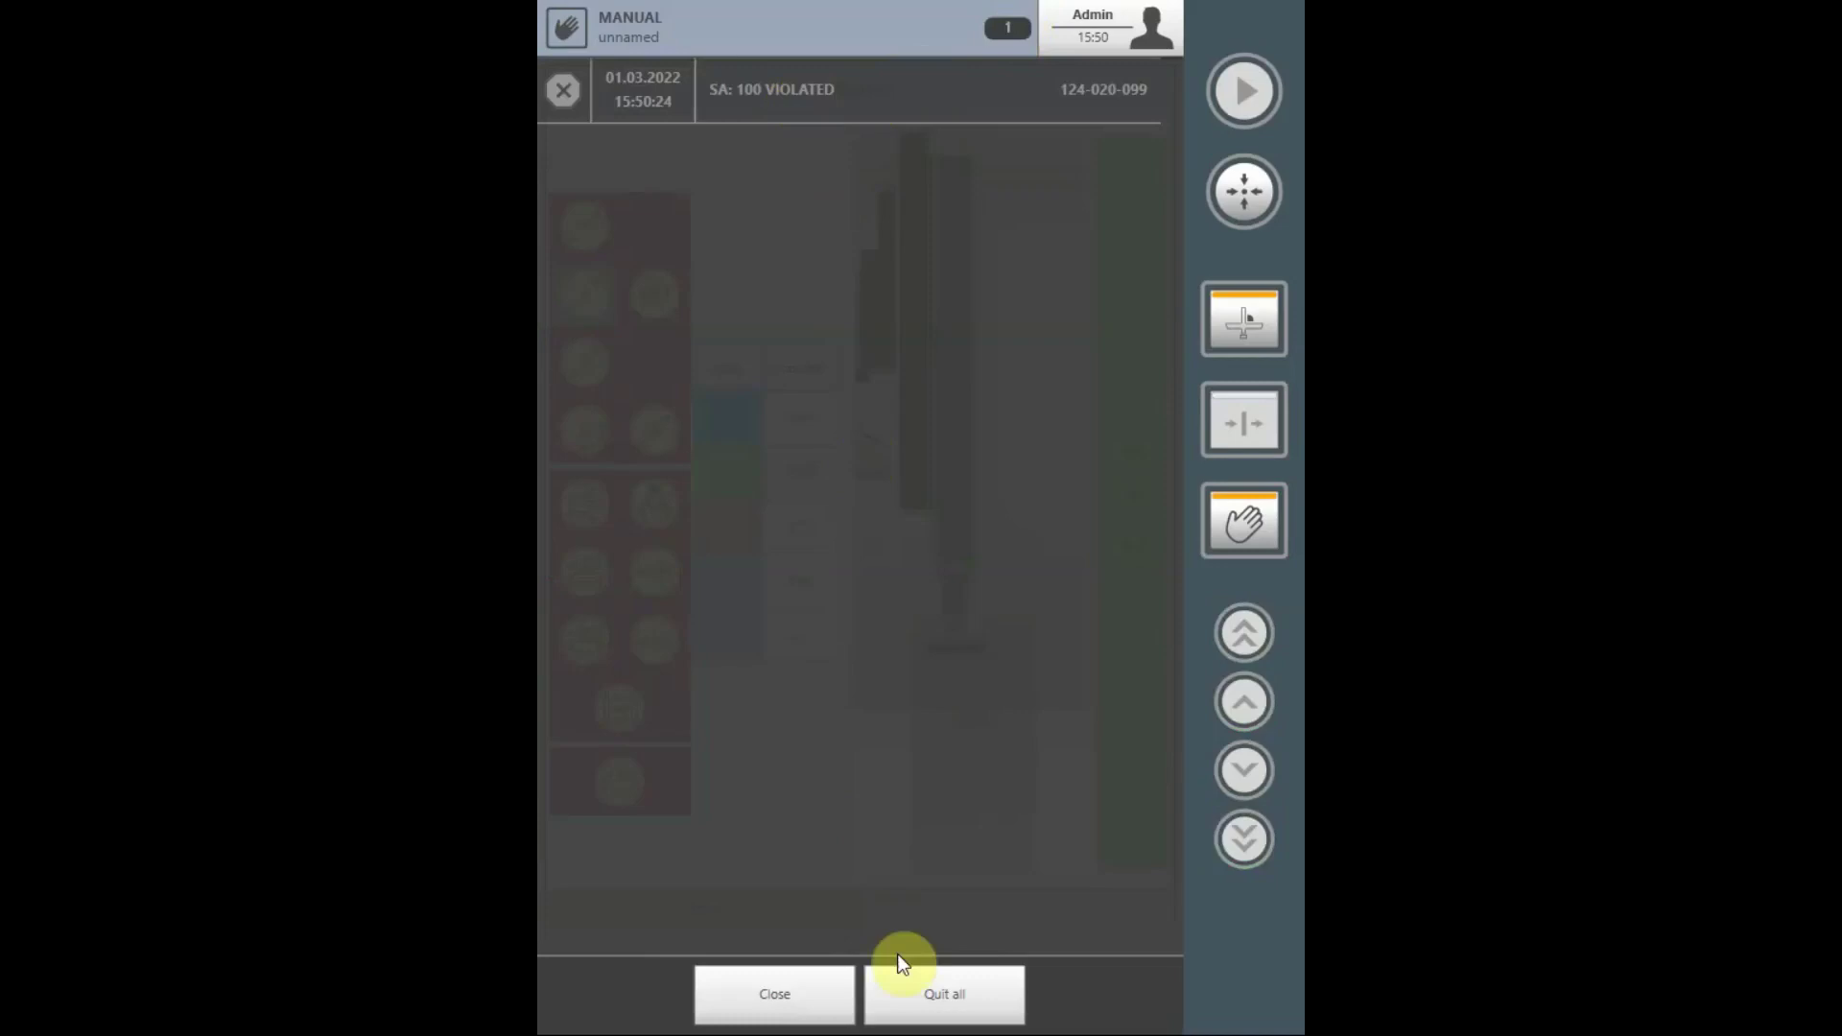
left_click(919, 991)
left_click(825, 999)
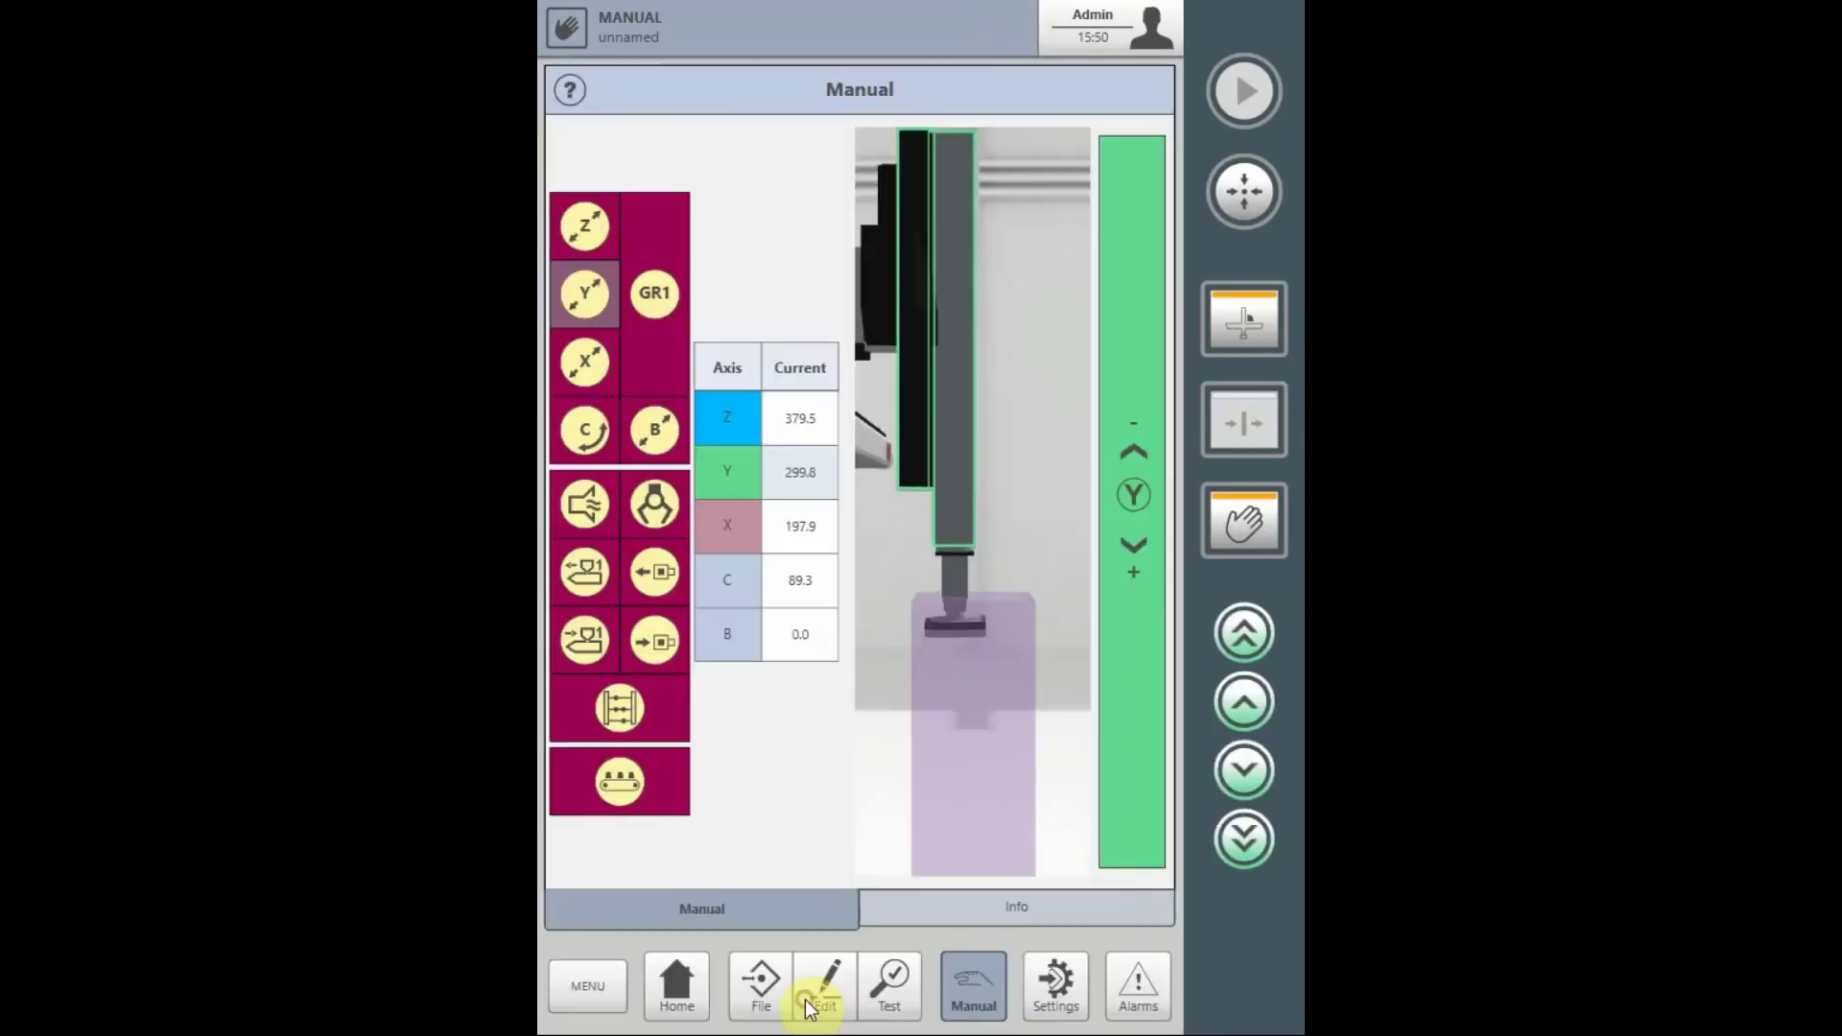